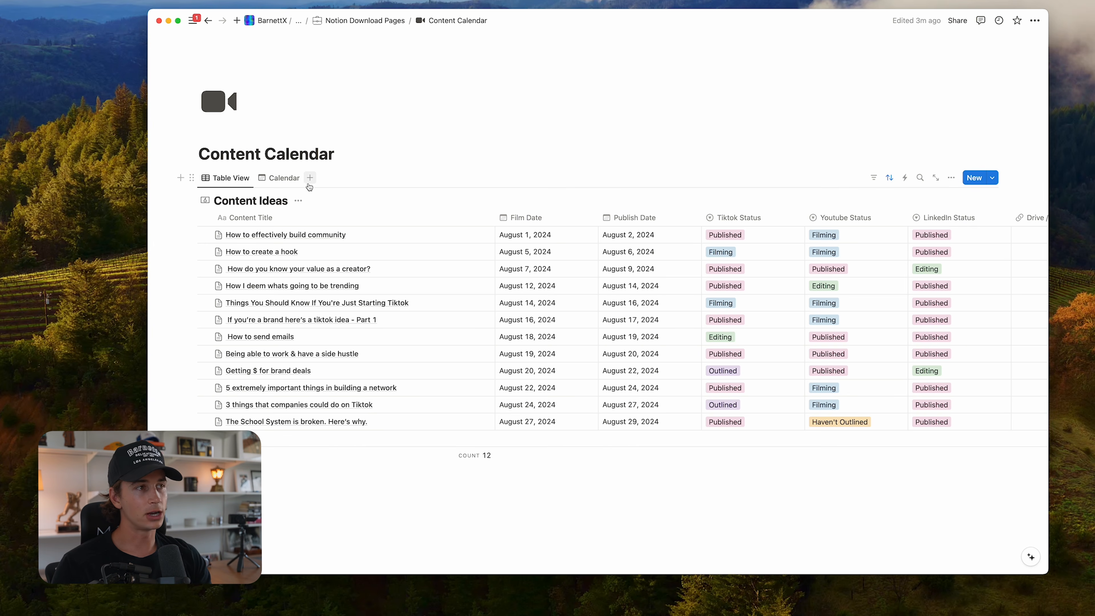
- Look over the available view types for the Content Ideas database and its platform status columns
left_click(309, 181)
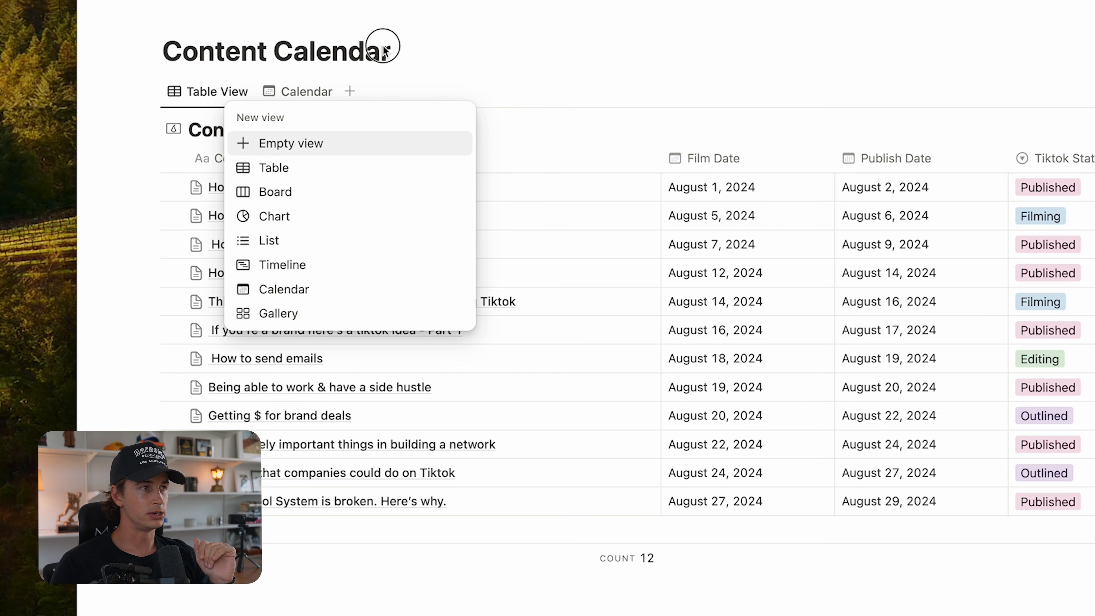
left_click(397, 44)
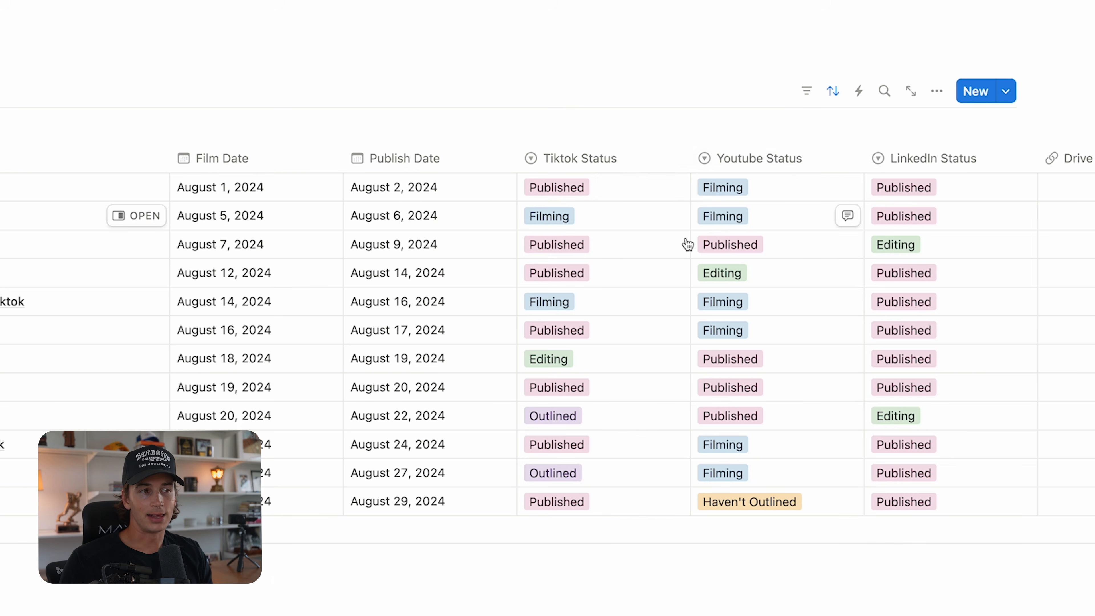
scroll(919, 372, "right", 5)
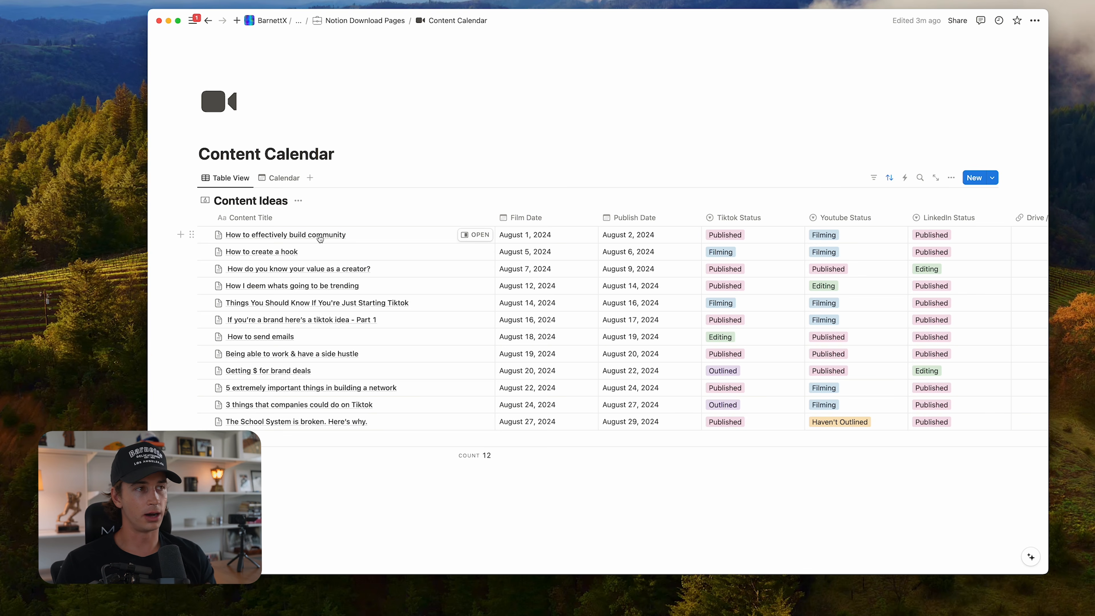
- Open the Calendar view of Content Ideas and check which date property arranges it, keeping Film Date
left_click(286, 185)
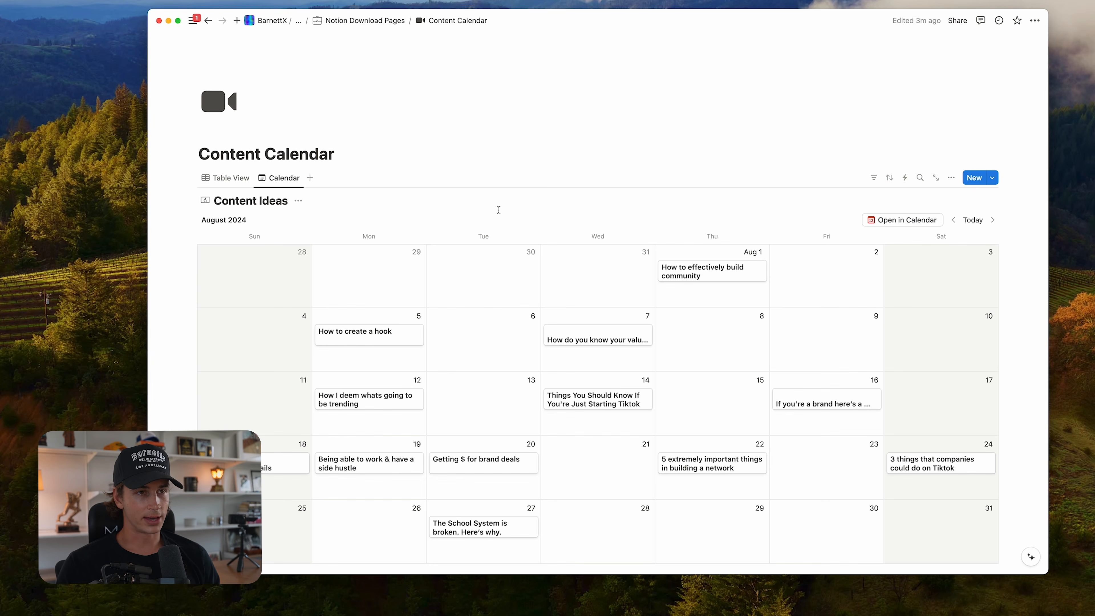
scroll(590, 283, "down", 5)
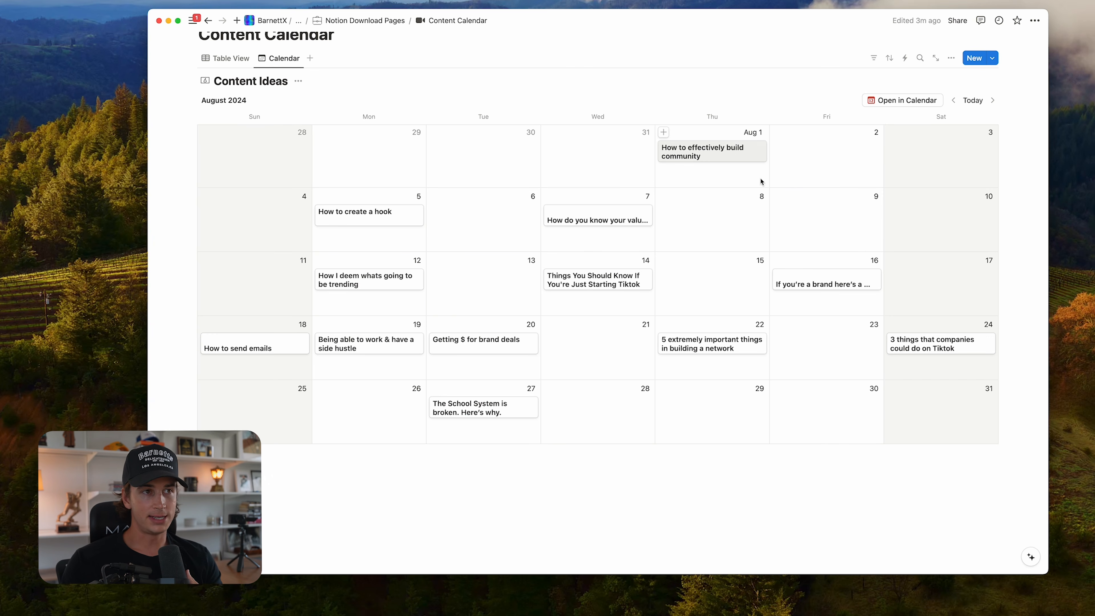
scroll(762, 164, "up", 1)
scroll(707, 163, "up", 1)
left_click(952, 64)
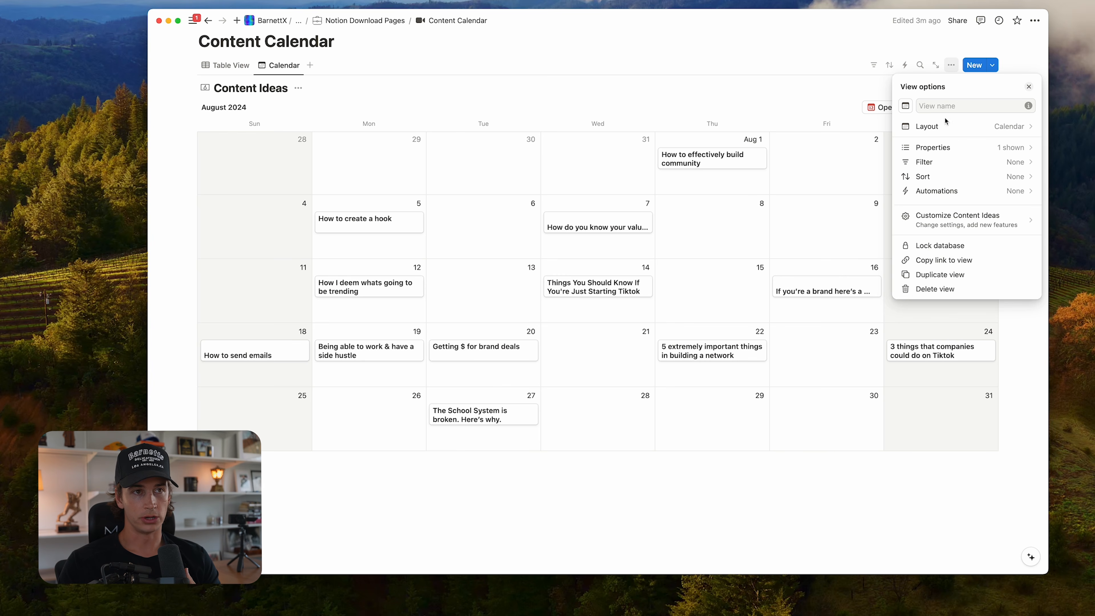
left_click(948, 135)
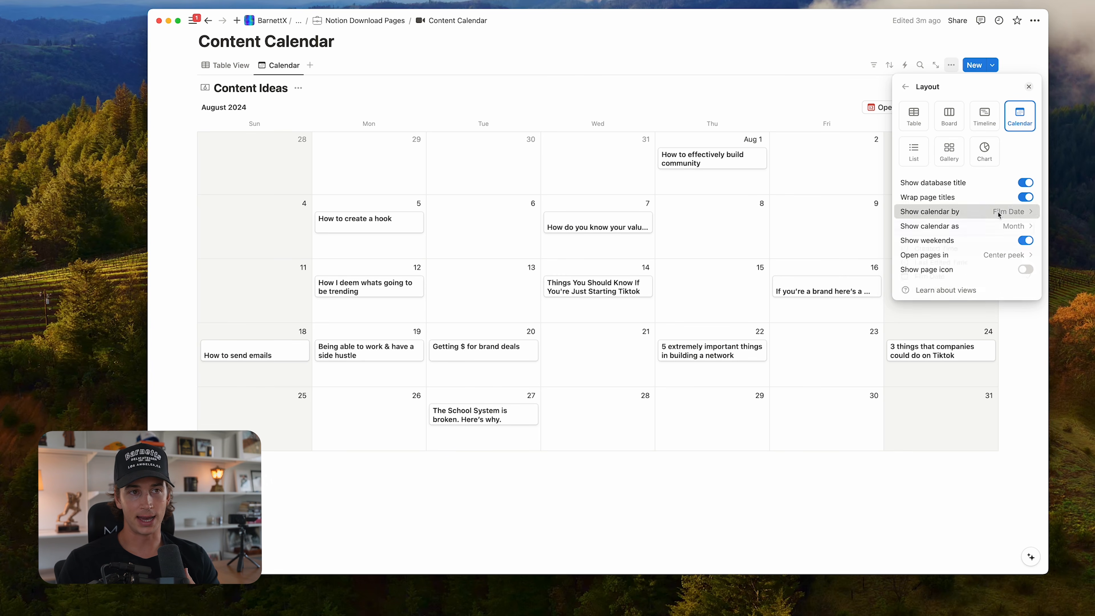
left_click(994, 211)
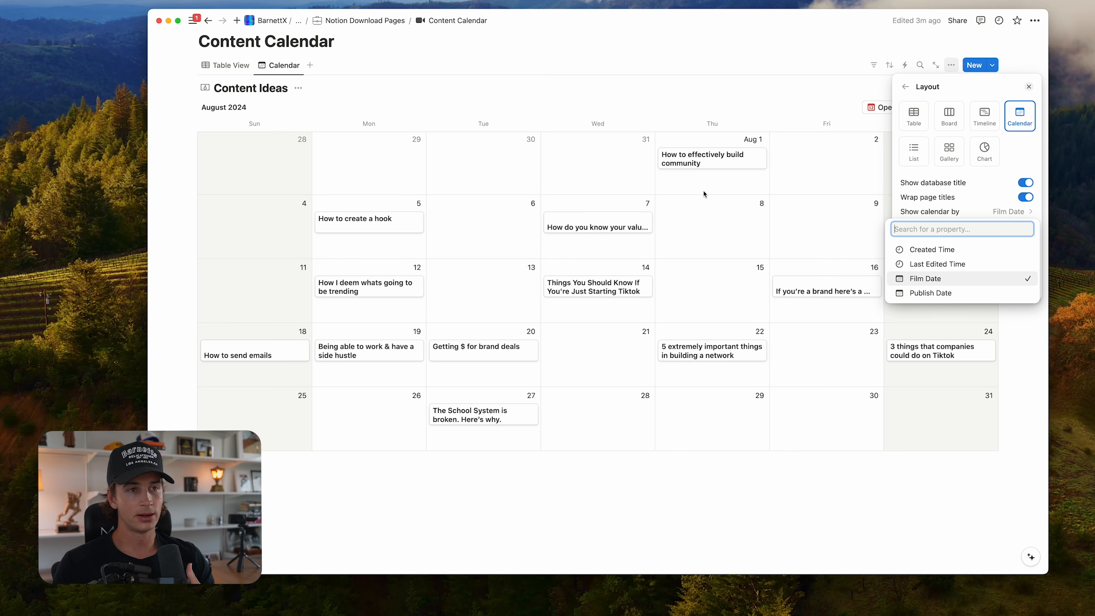
left_click(957, 283)
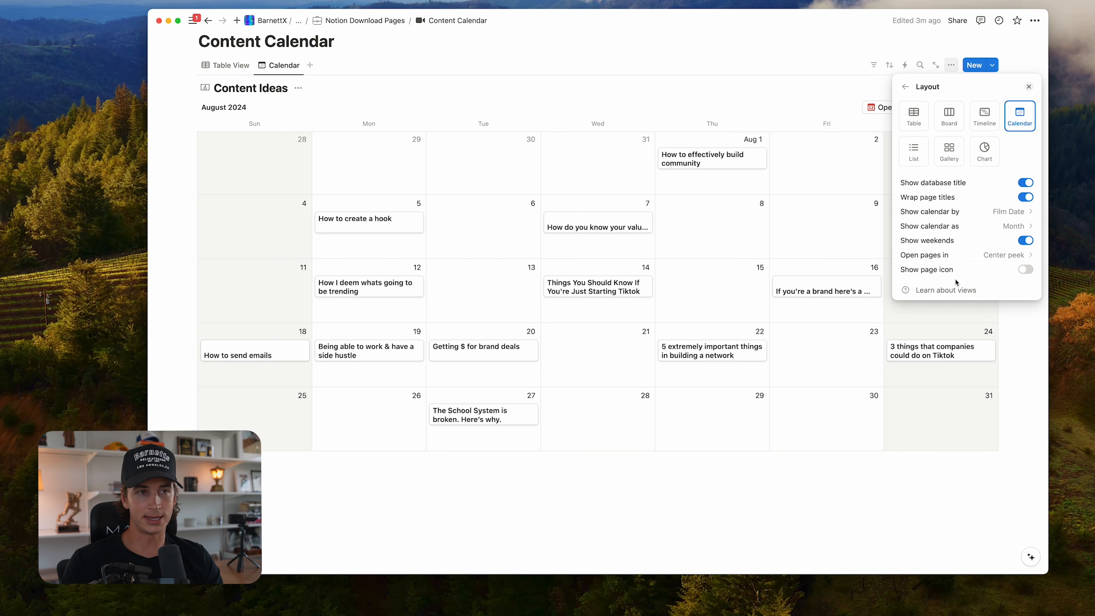
left_click(729, 108)
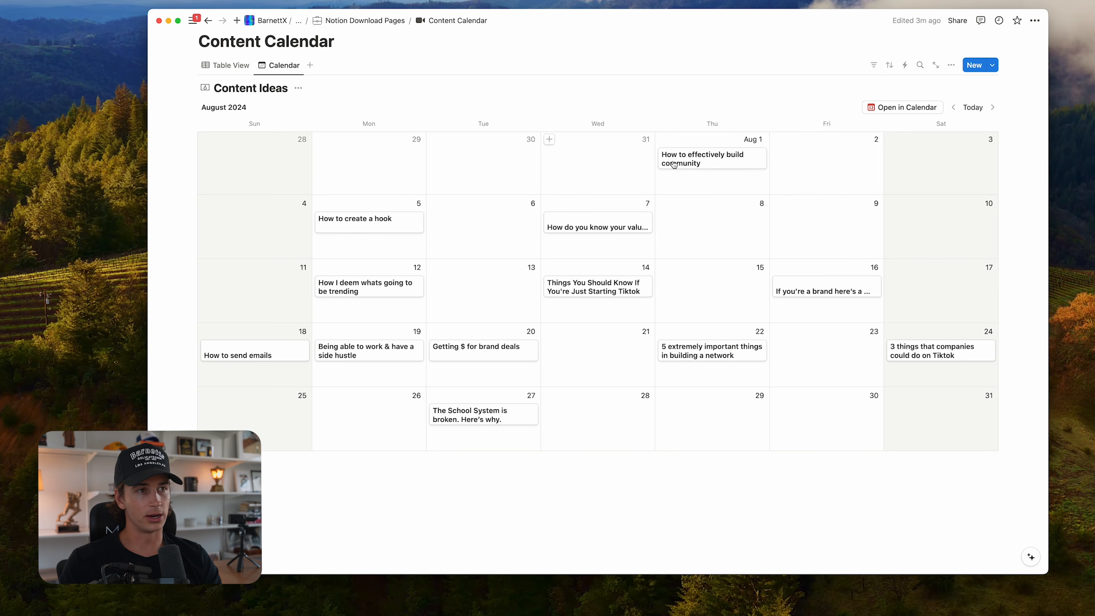
- Compare the film dates in the Table View with the placement of the entries in the Calendar view
left_click(231, 65)
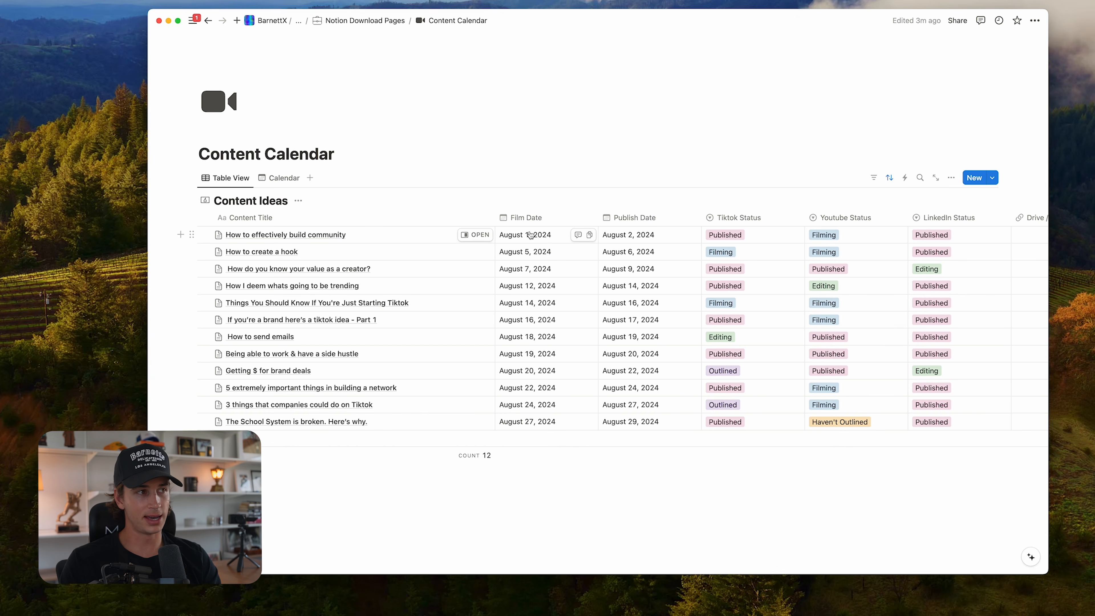
left_click(283, 177)
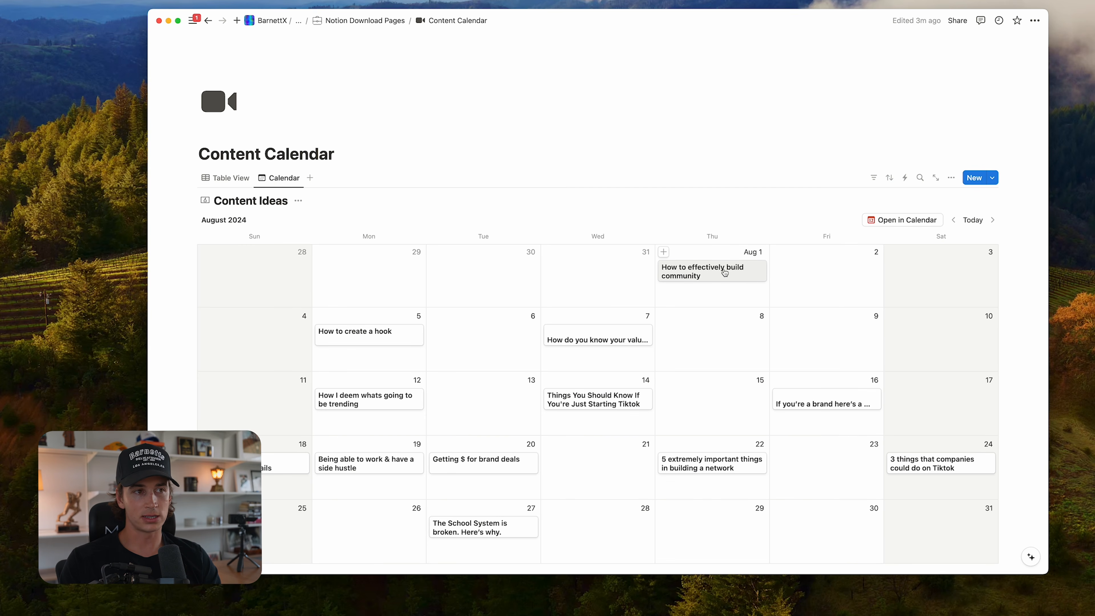
scroll(728, 265, "down", 2)
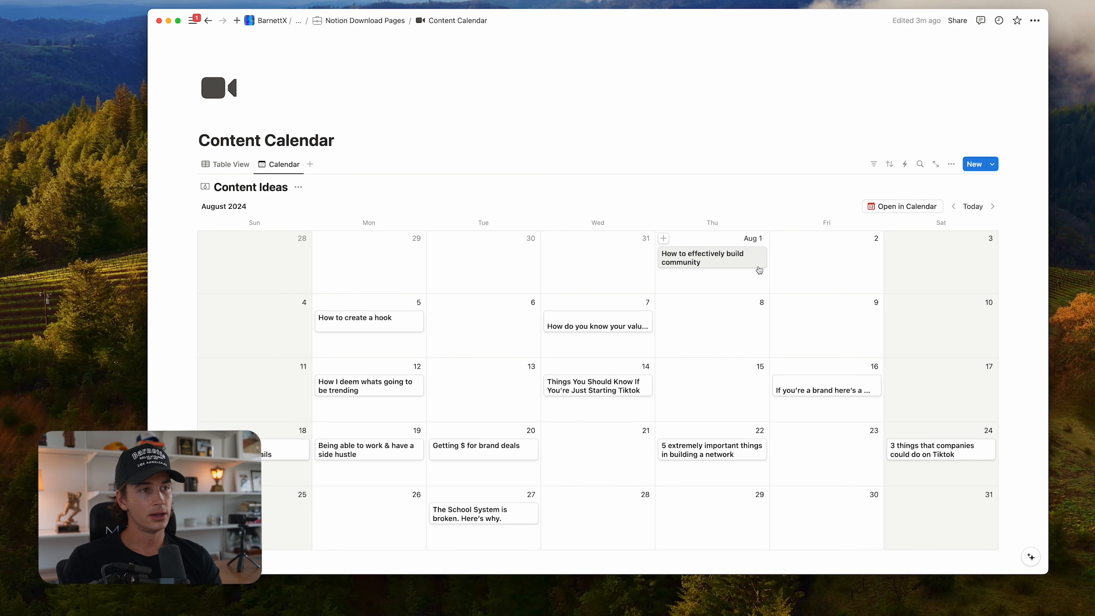
scroll(759, 270, "down", 2)
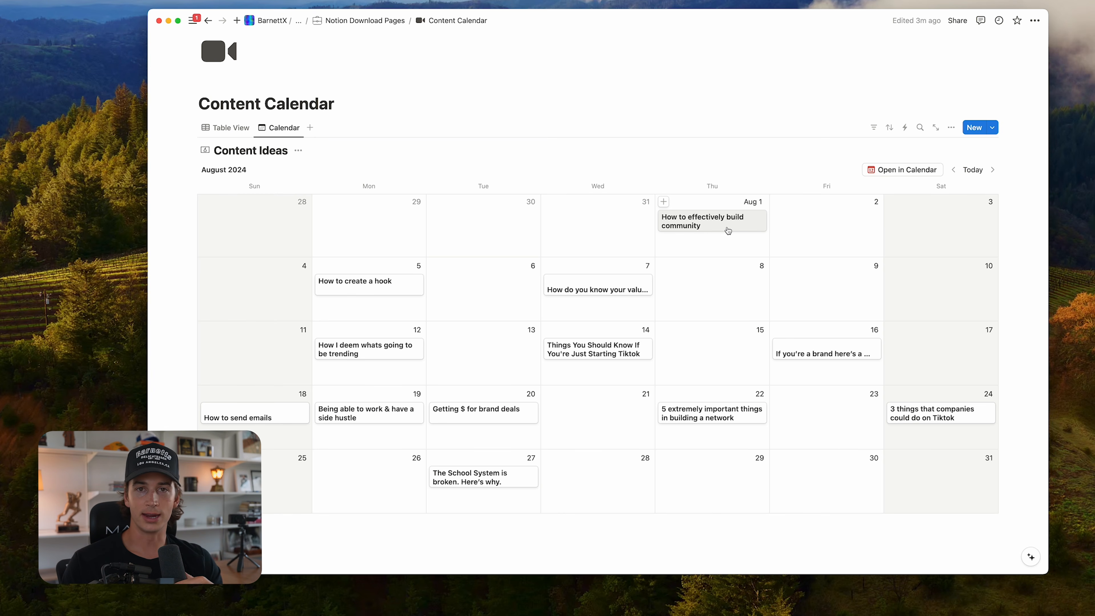
- Create a new page and insert a blank database in table view
key("super+n")
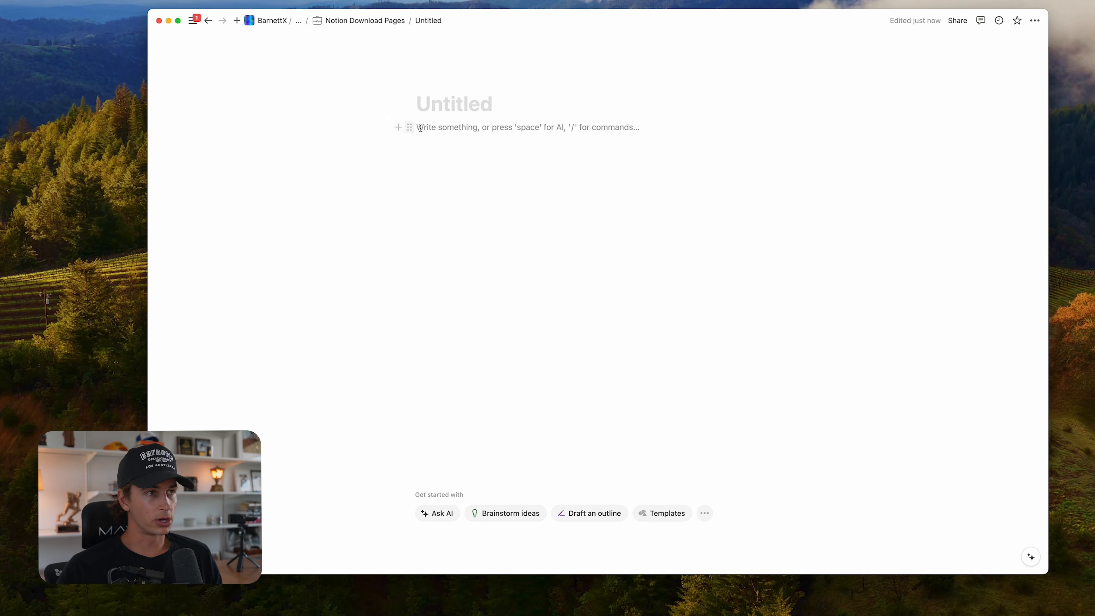
left_click(397, 127)
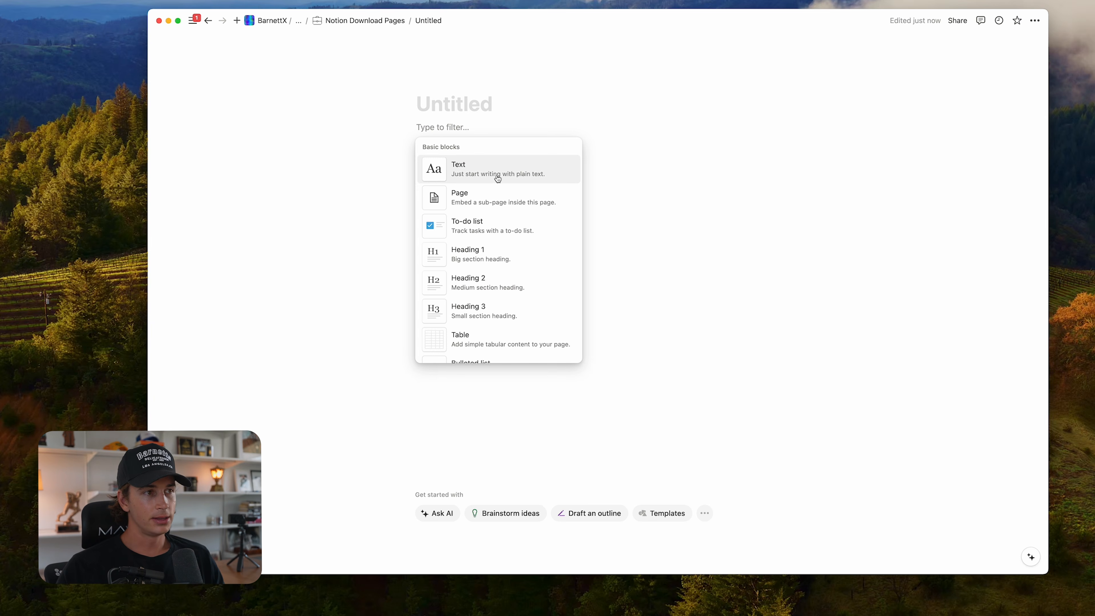
scroll(519, 250, "down", 10)
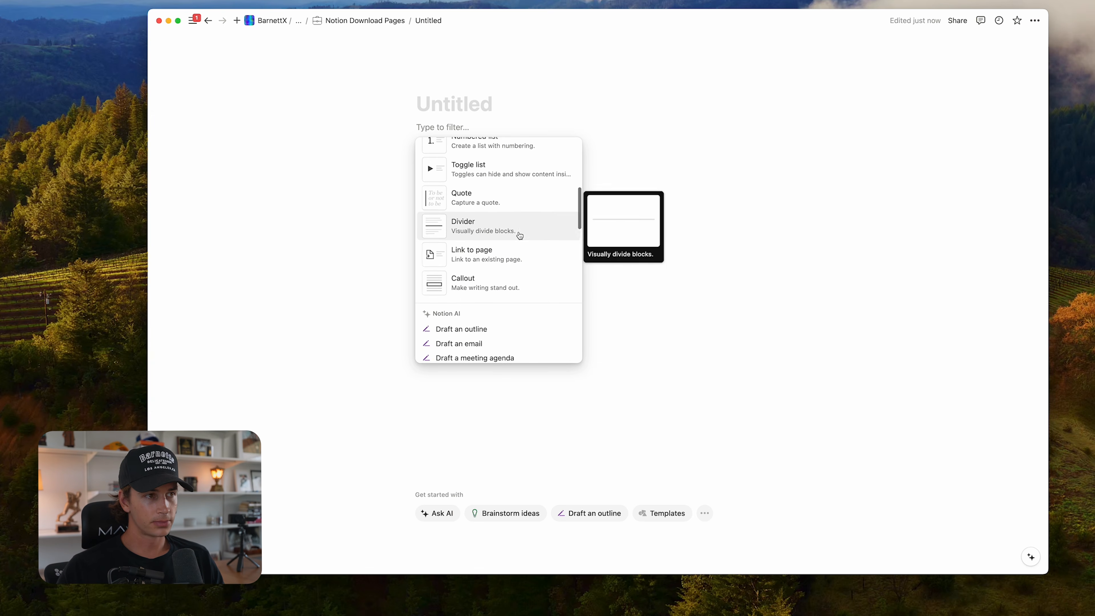
scroll(519, 237, "down", 6)
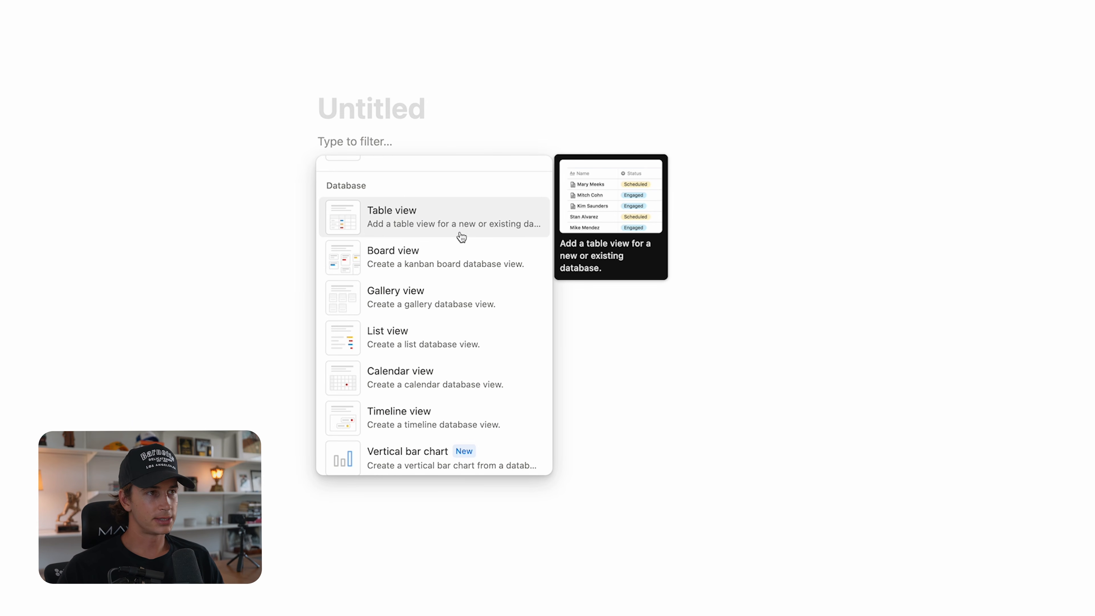
left_click(462, 234)
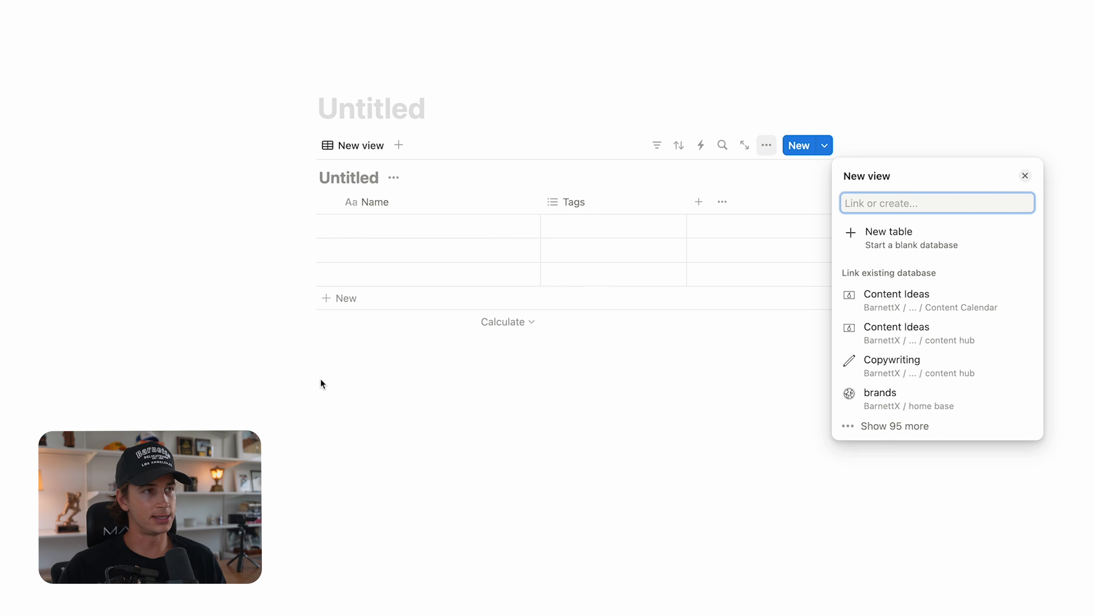
left_click(389, 361)
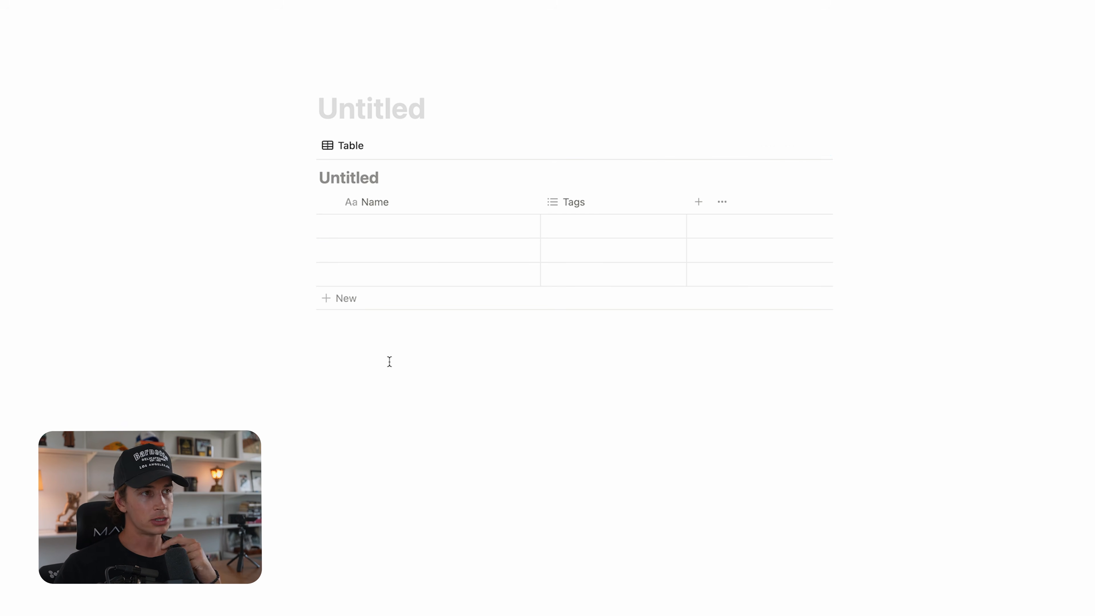
- Set the database title to "Content Calendar"
left_click(343, 184)
left_click(344, 179)
left_click(344, 178)
left_click(374, 180)
left_click(352, 177)
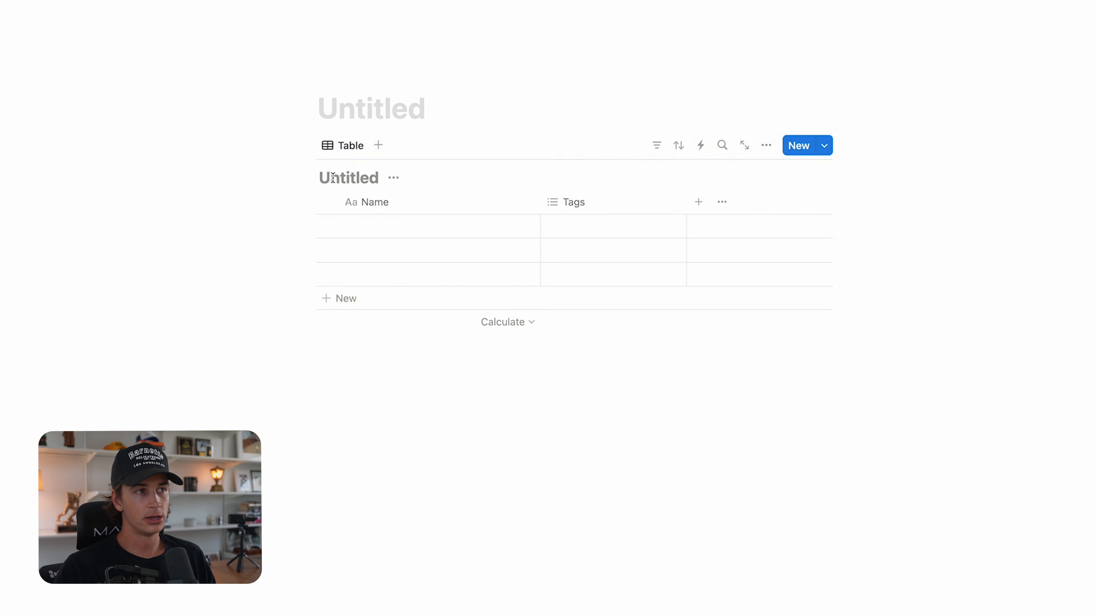
left_click(384, 175)
left_click(394, 178)
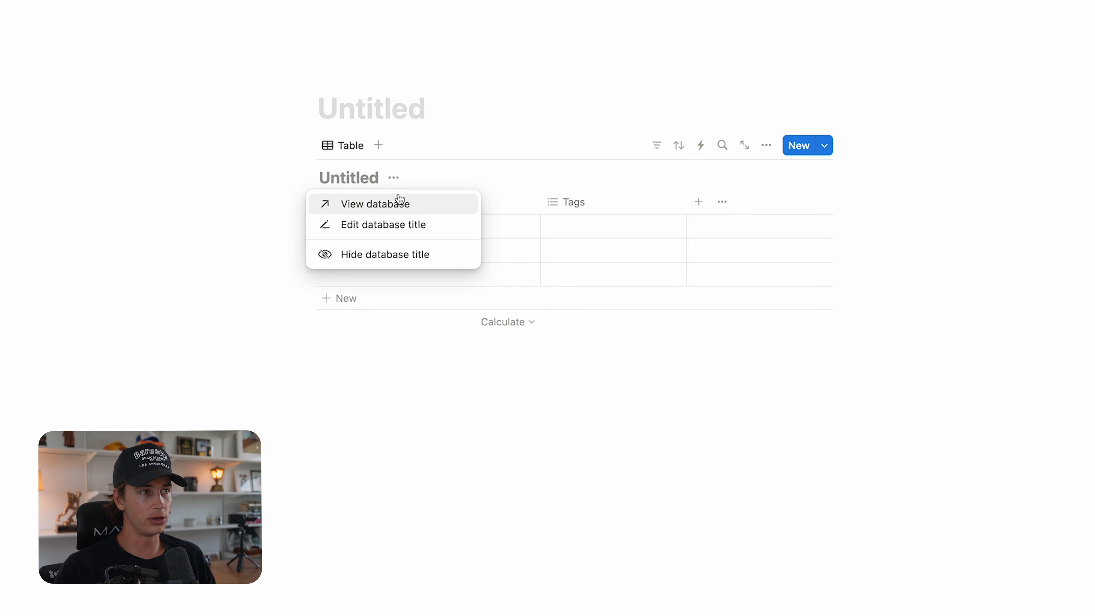
left_click(392, 225)
type("Content Calendar")
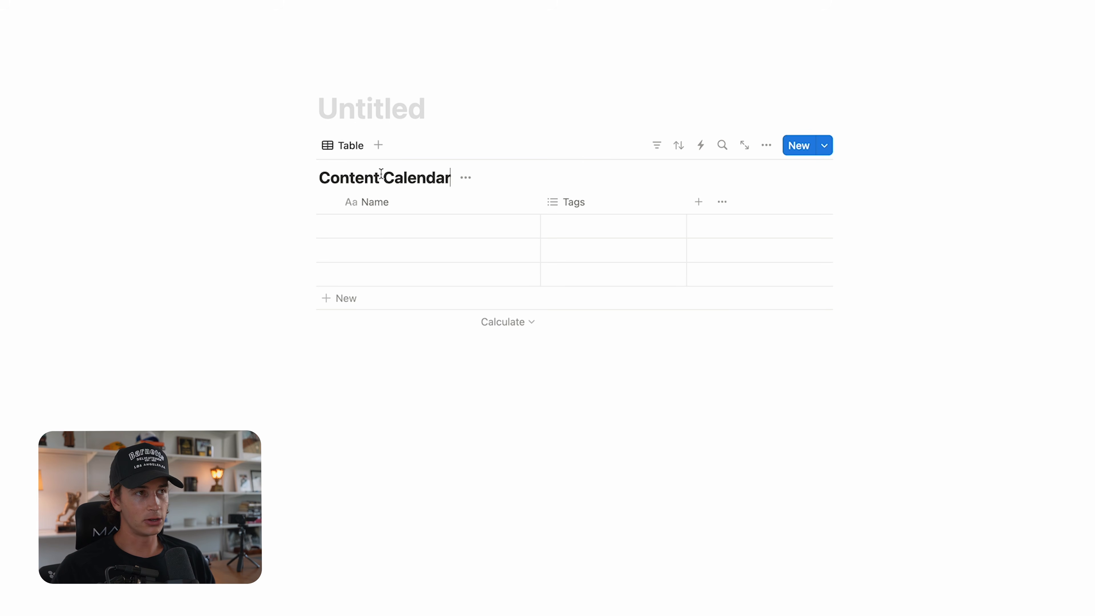
- Title the page "Content Calendar" and add an empty line beneath it
left_click(367, 110)
type("Content Calendar")
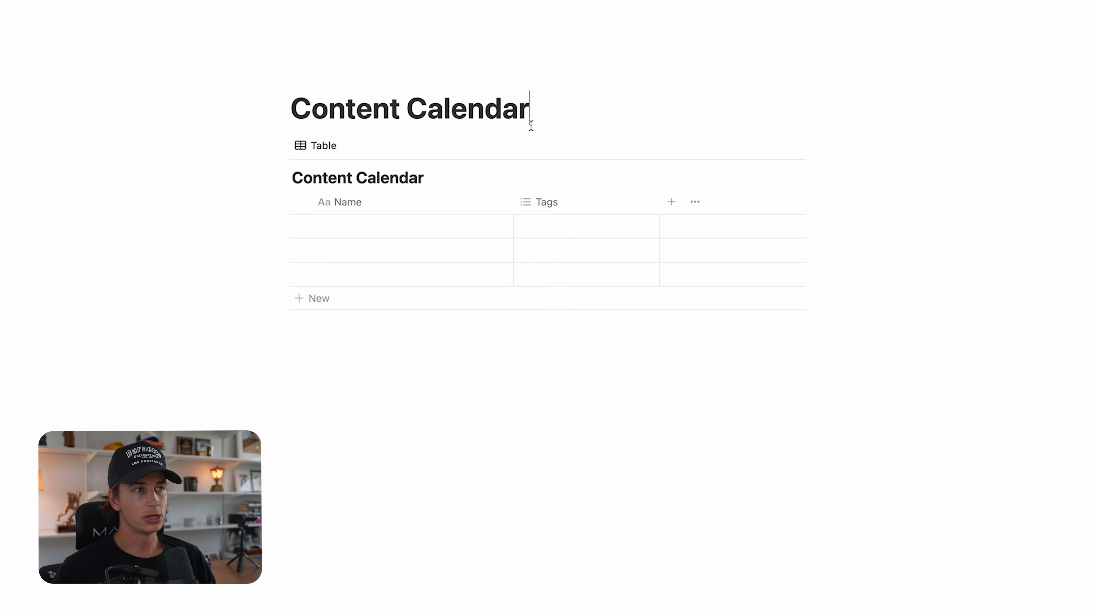
key("Return")
- Write the sample lines "This is my inspo:" and "agasdgasdg" between the page title and the table
left_click(535, 151)
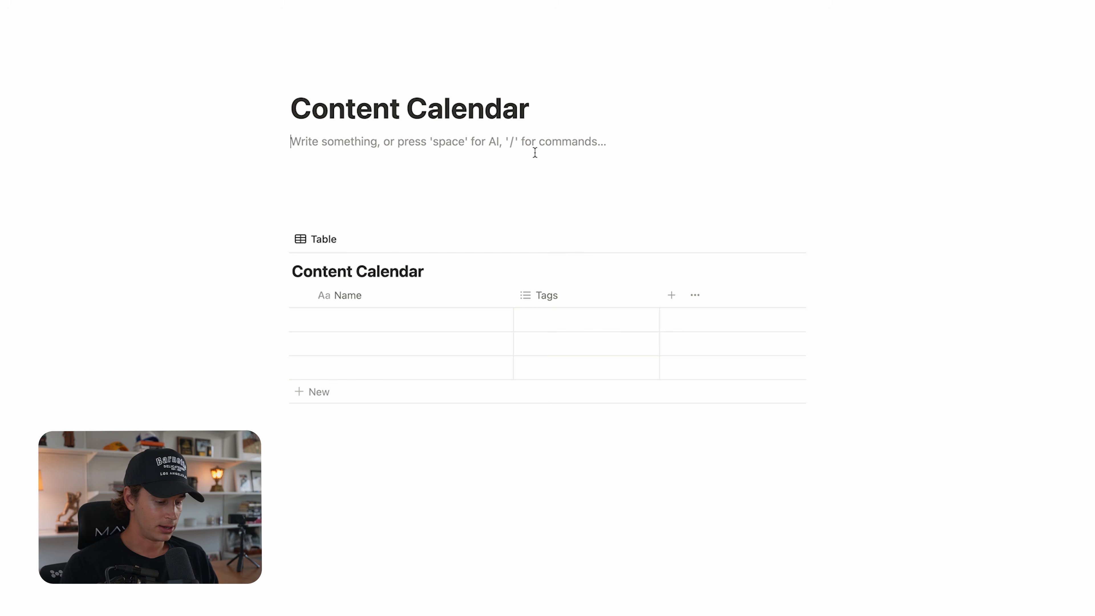
type("This is my inspo:")
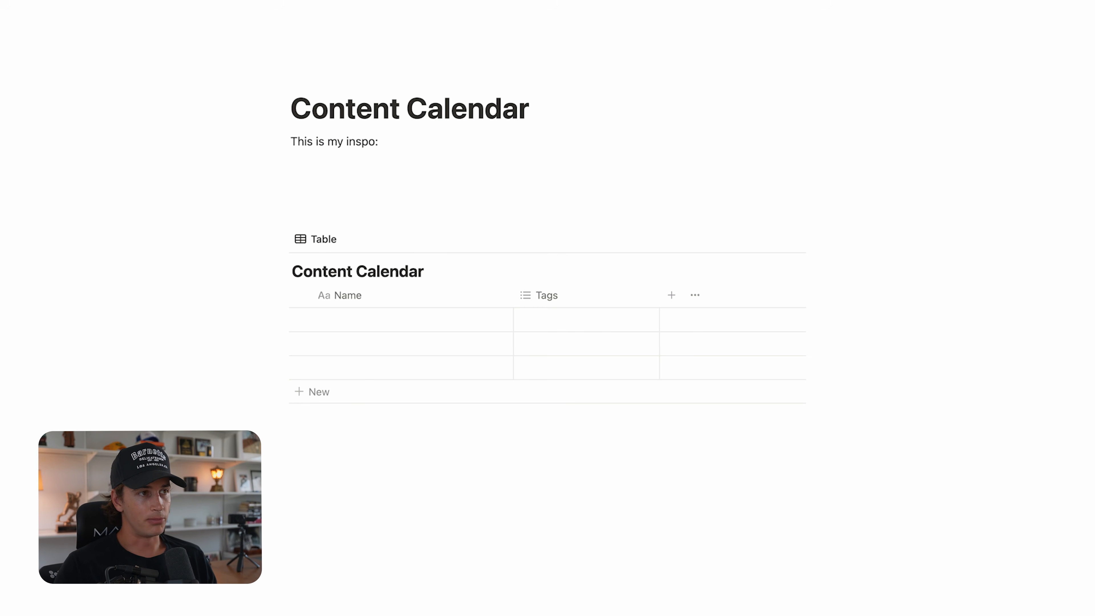
key("Return")
type("agasdgasdg")
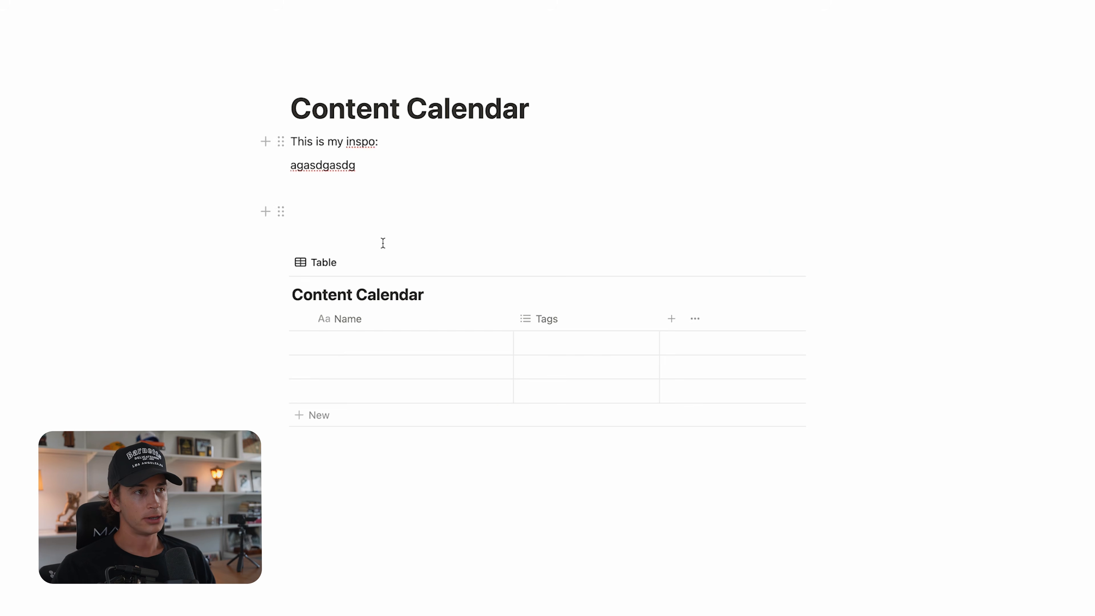
- Delete the sample text and the extra blank lines above the table
key("BackSpace")
key("BackSpace")
key("BackSpace")
key("BackSpace")
key("BackSpace")
key("BackSpace")
key("BackSpace")
key("BackSpace")
key("BackSpace")
key("BackSpace")
key("BackSpace")
key("BackSpace")
key("BackSpace")
key("BackSpace")
key("BackSpace")
key("BackSpace")
key("BackSpace")
key("BackSpace")
key("BackSpace")
key("BackSpace")
key("BackSpace")
key("BackSpace")
key("BackSpace")
key("BackSpace")
key("BackSpace")
key("BackSpace")
key("BackSpace")
key("BackSpace")
key("BackSpace")
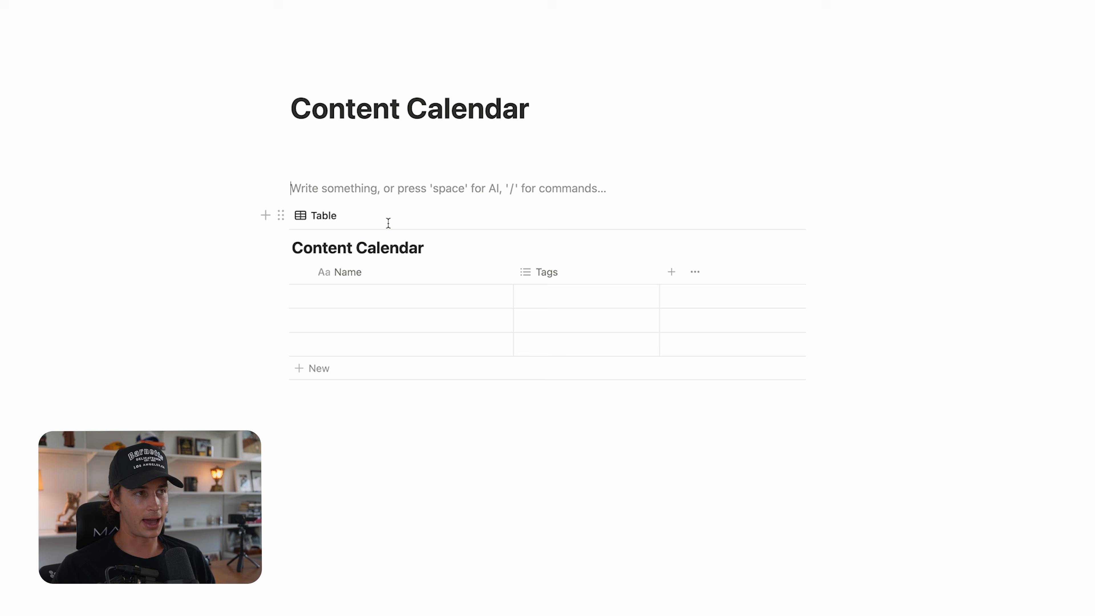
- Rename the page "Home Base" and add an empty line below the title
triple_click(380, 176)
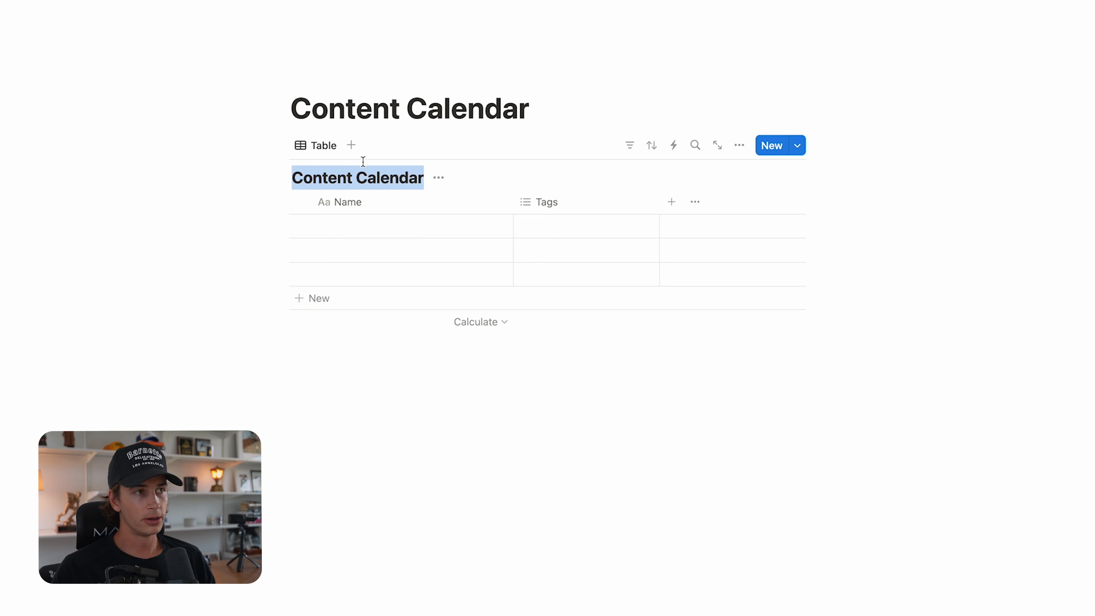
triple_click(407, 113)
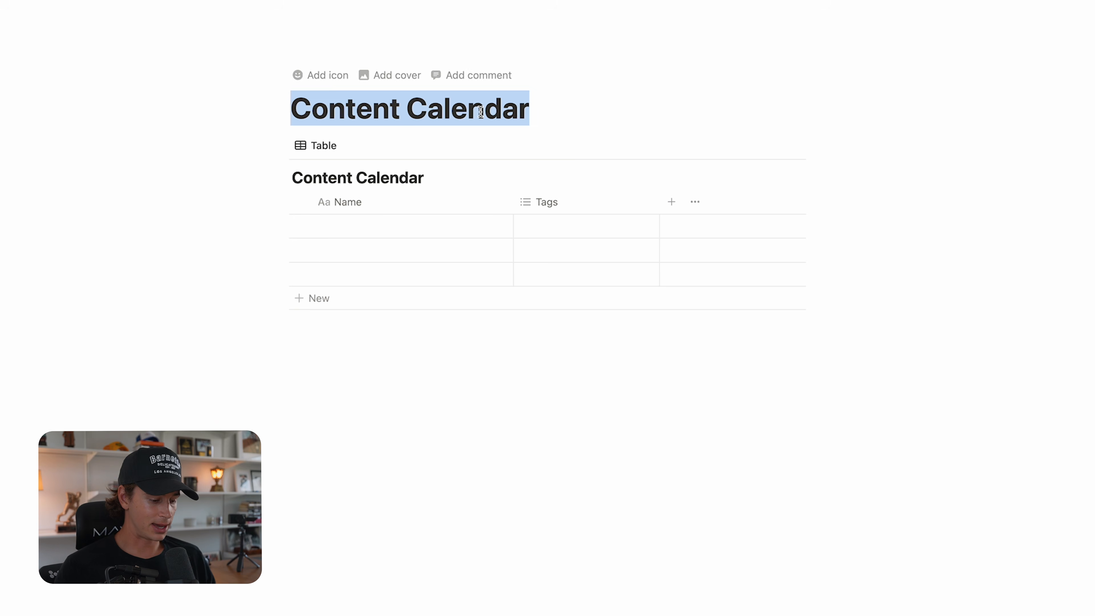
type("Home Page")
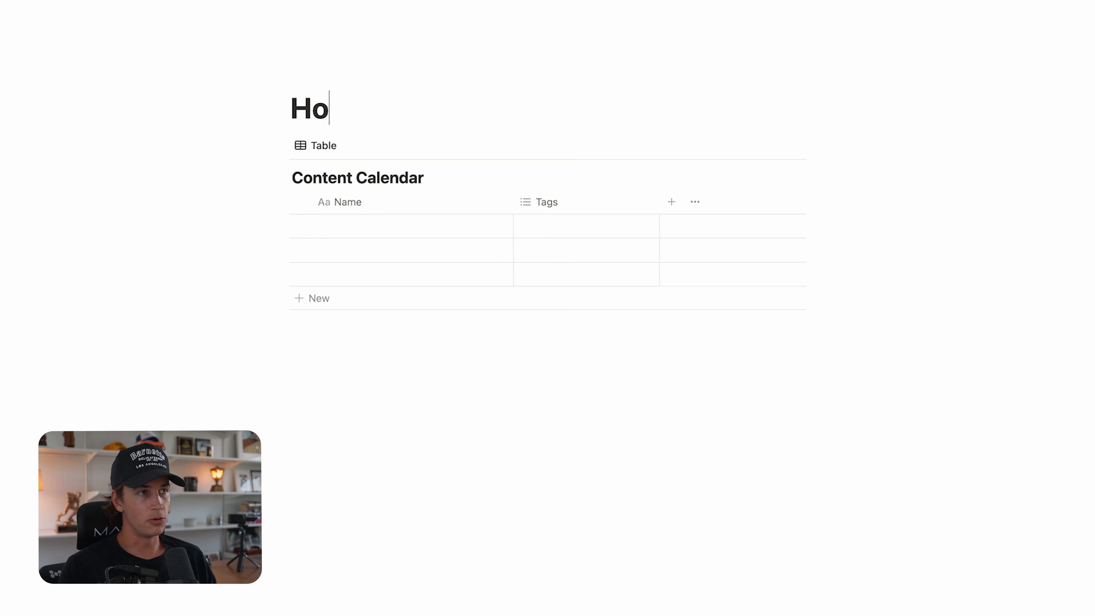
key("BackSpace")
key("BackSpace")
key("BackSpace")
type("ase")
key("Return")
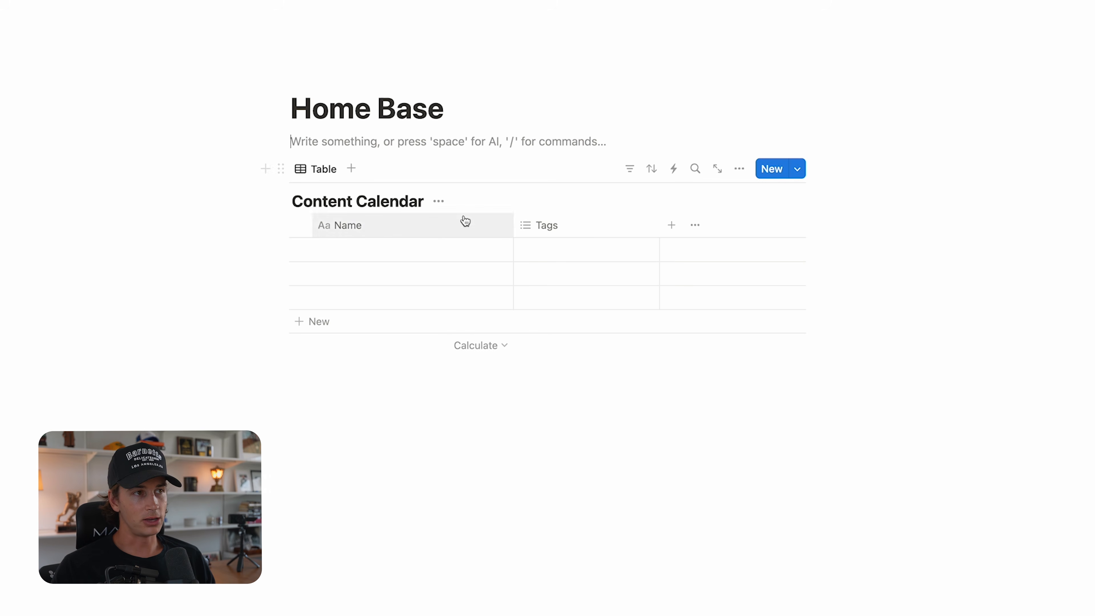
- View the Content Calendar database as a full page, and return to the Home Base page
left_click(719, 171)
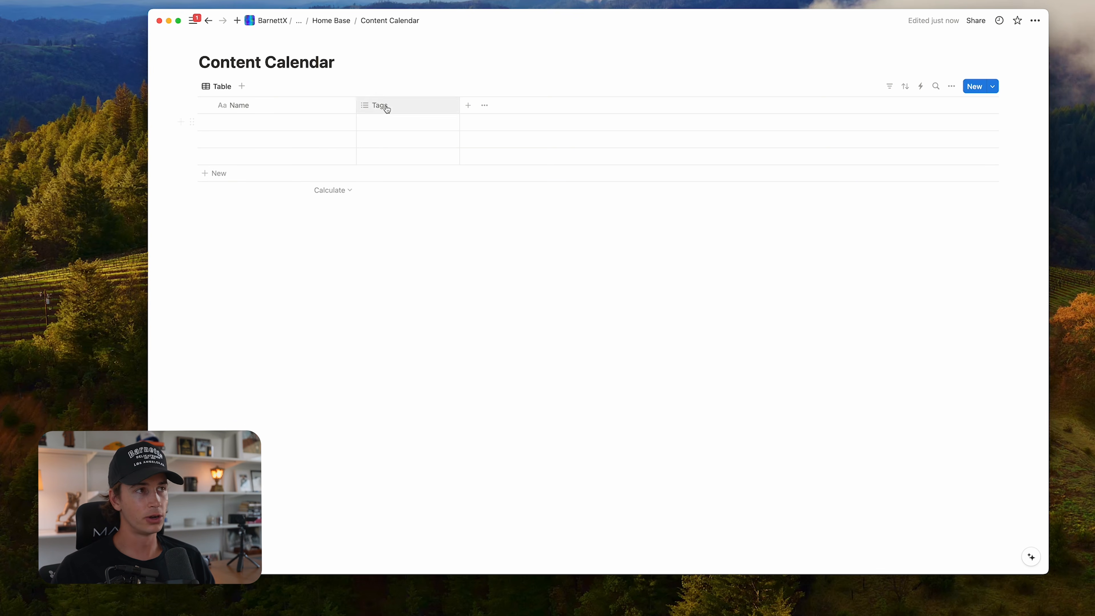
left_click(325, 27)
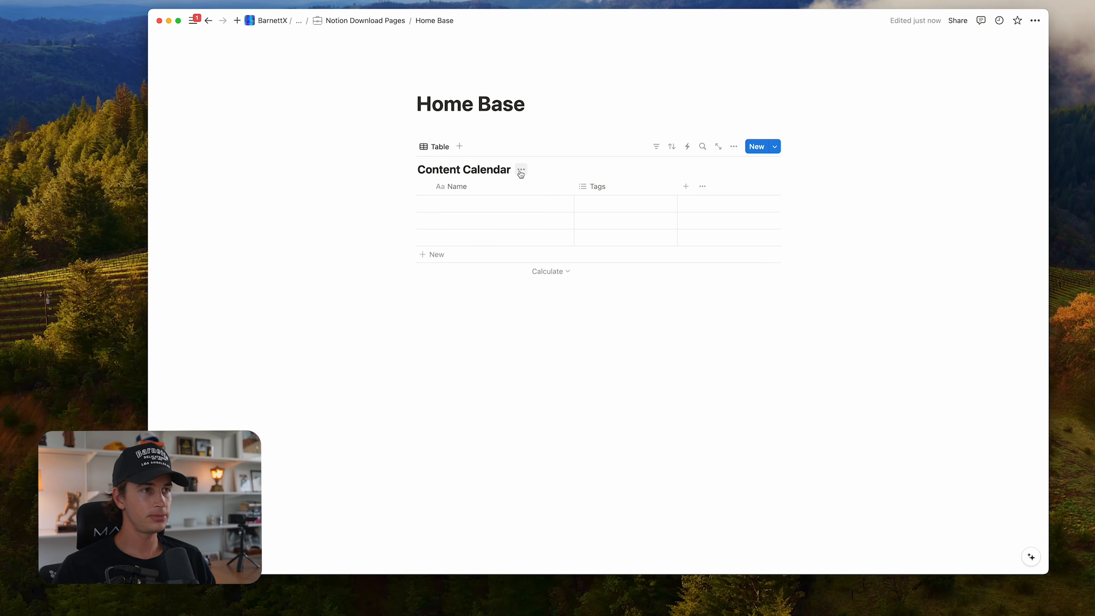
left_click(523, 107)
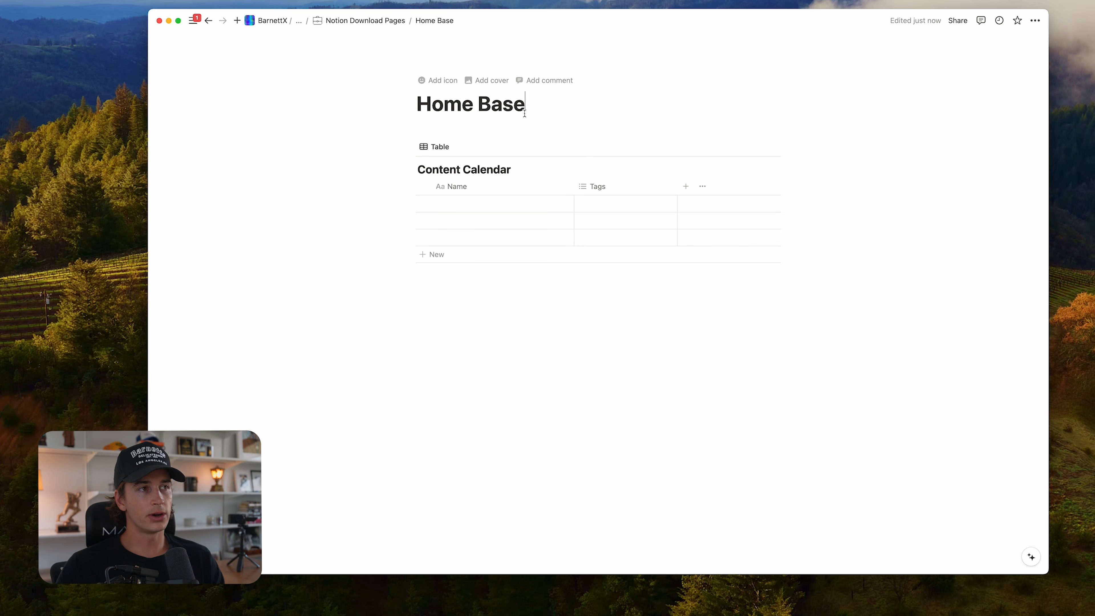
- Clear the page title, and view the layout options of the Content Calendar table view
key("super+a")
key("BackSpace")
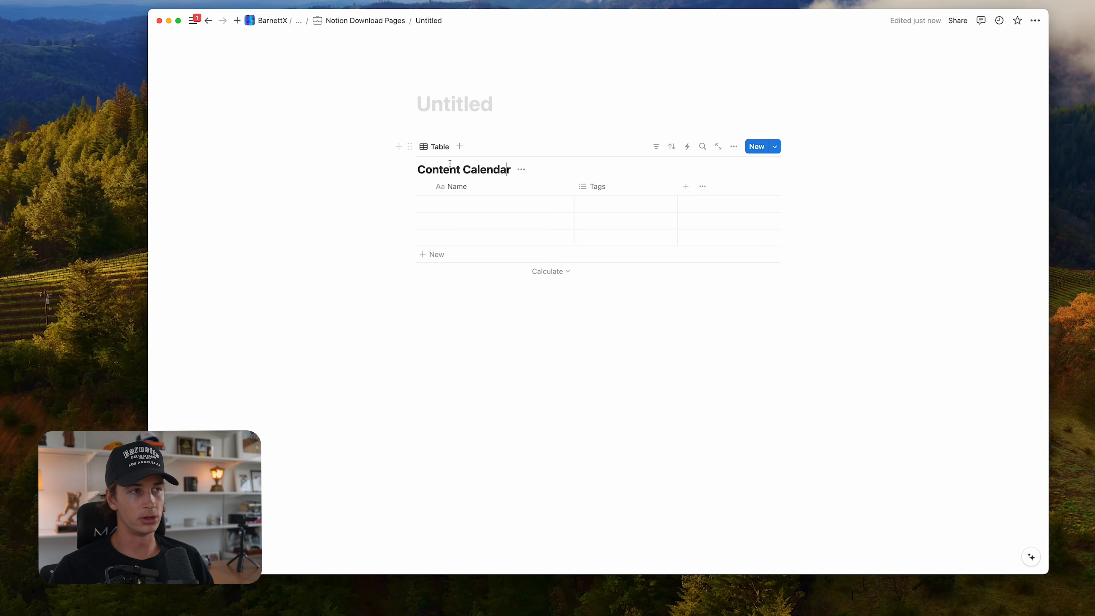
left_click(434, 147)
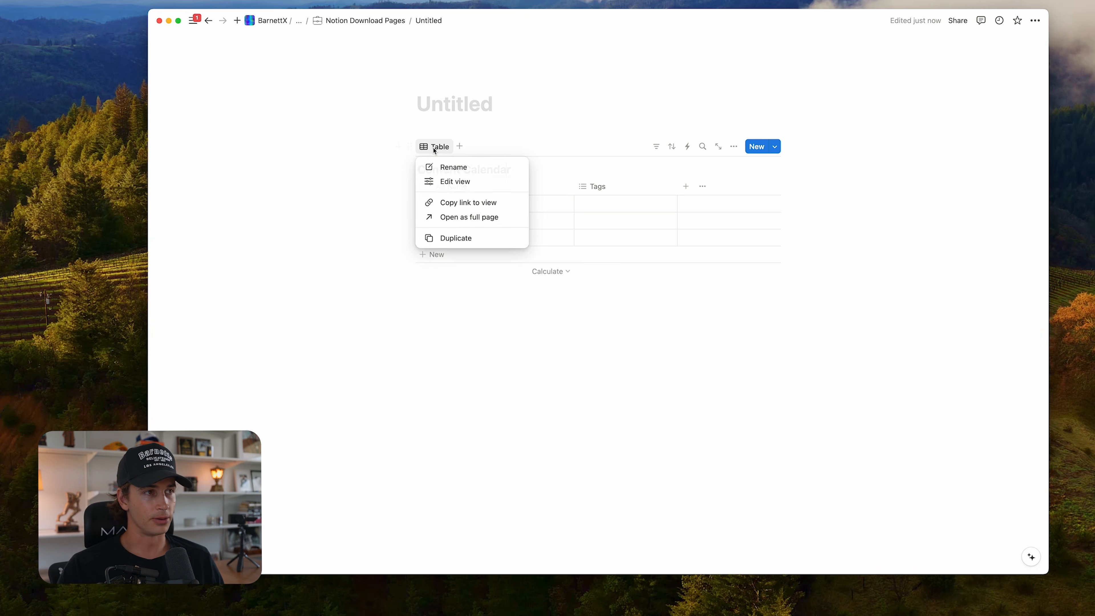
left_click(443, 184)
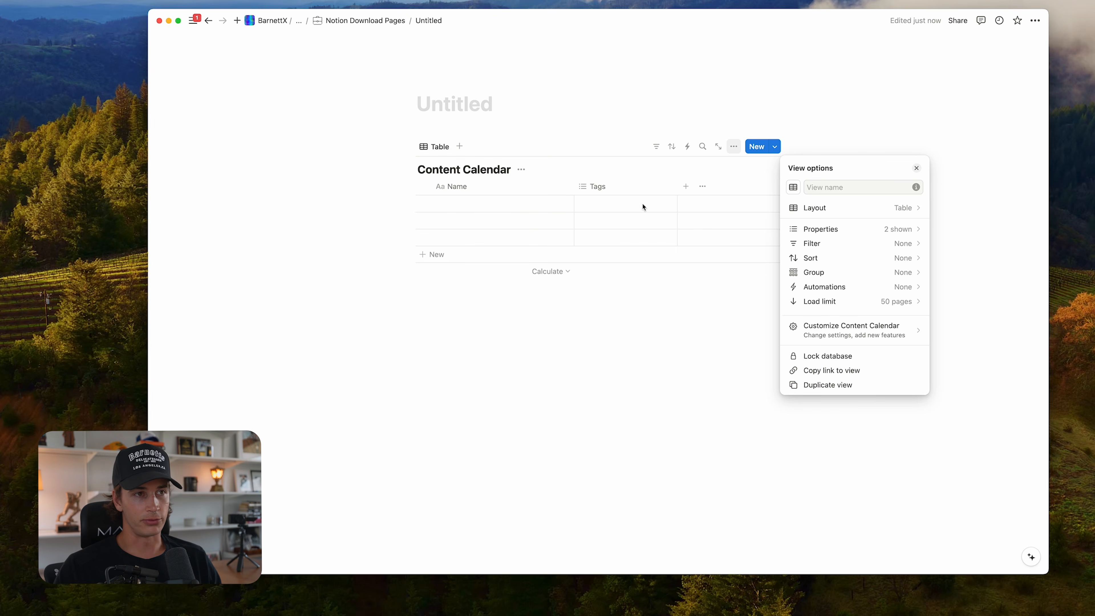
left_click(856, 209)
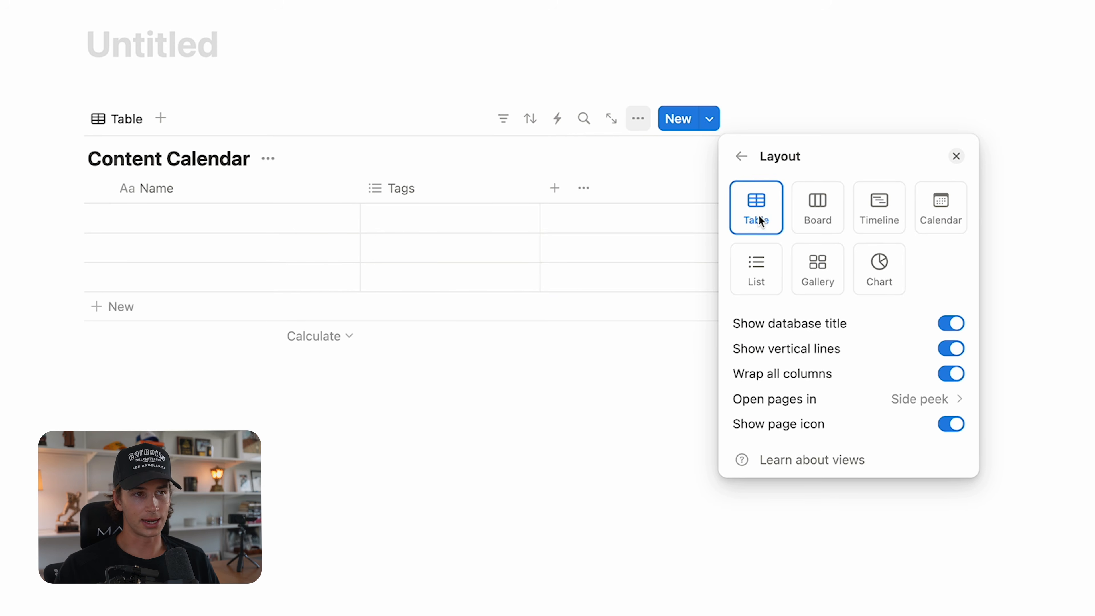
left_click(487, 415)
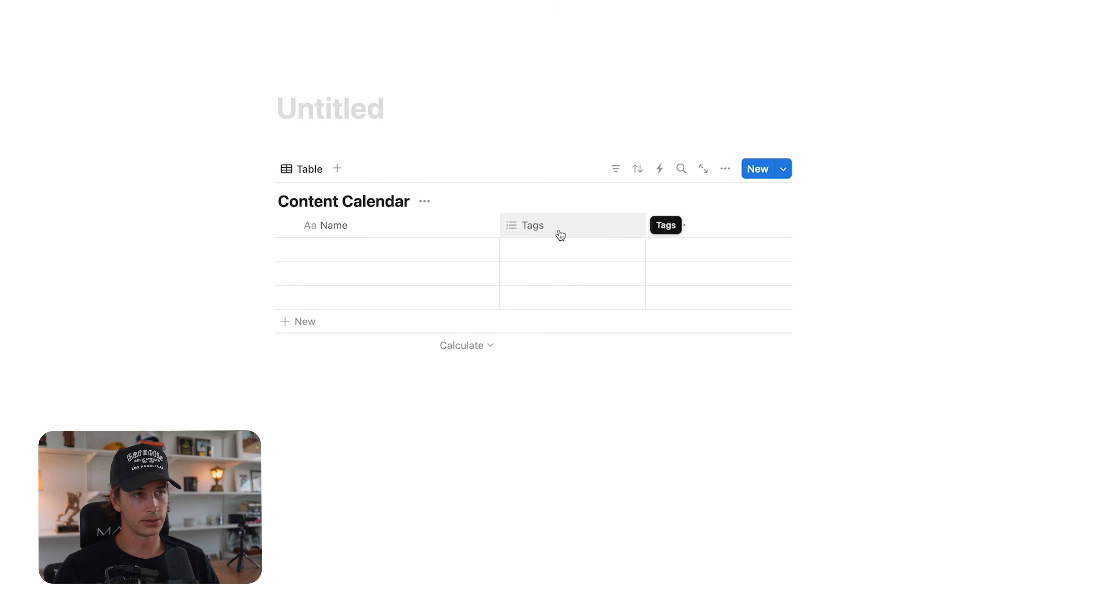
- Rename the Name column of the Content Calendar table as "Title"
left_click(409, 229)
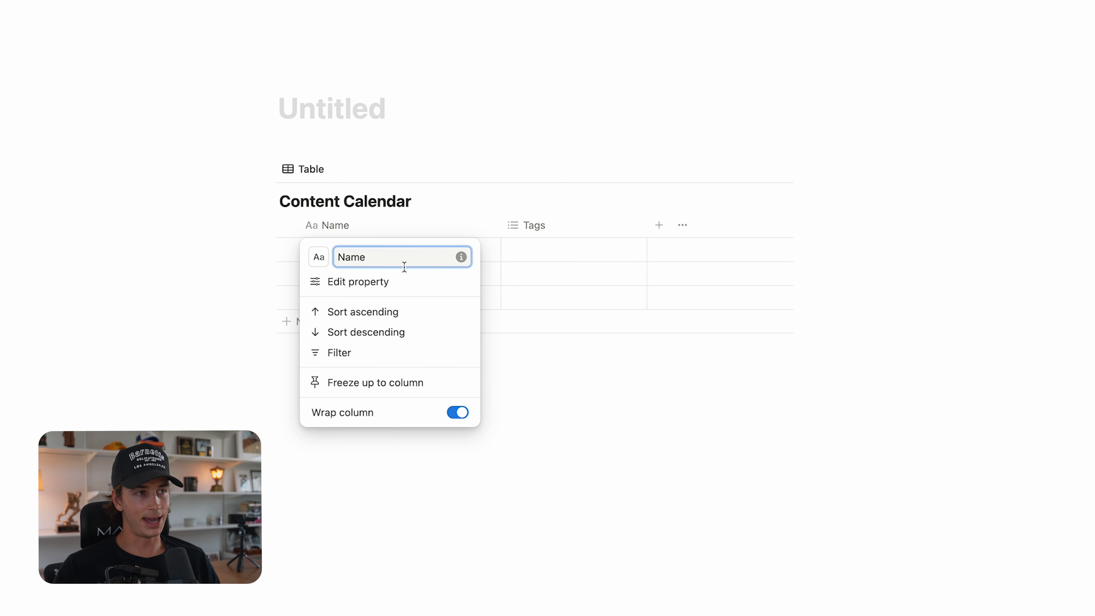
key("super+a")
type("Title")
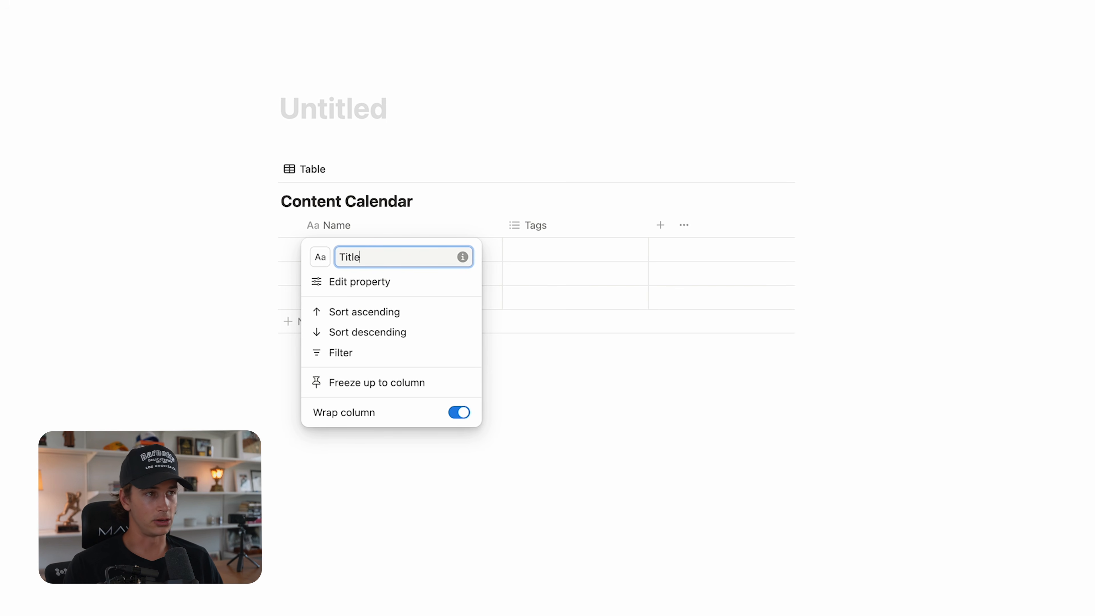
left_click(421, 238)
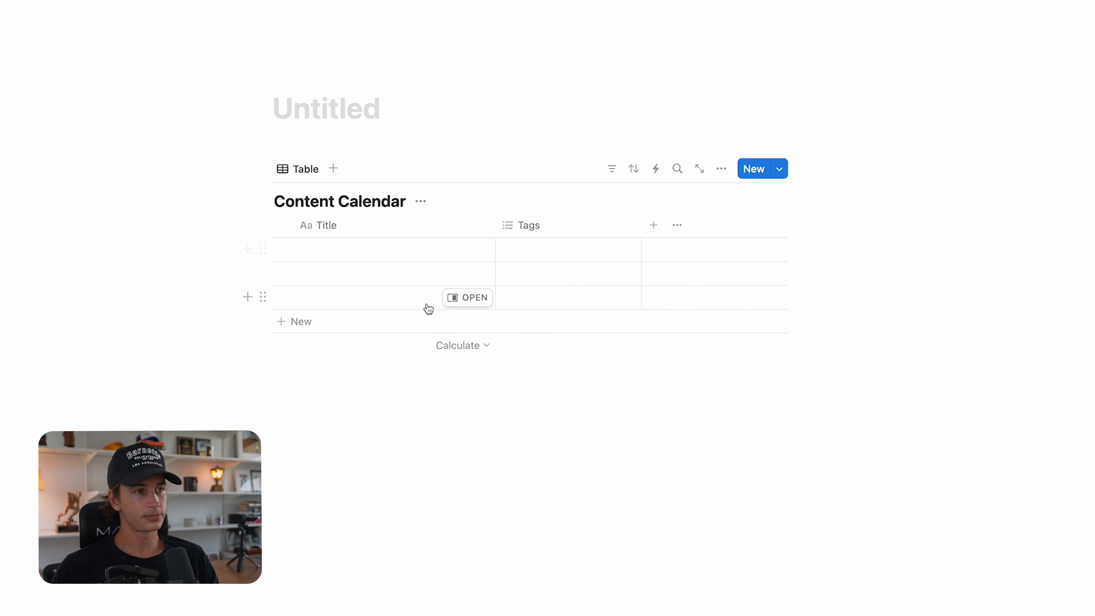
left_click(572, 231)
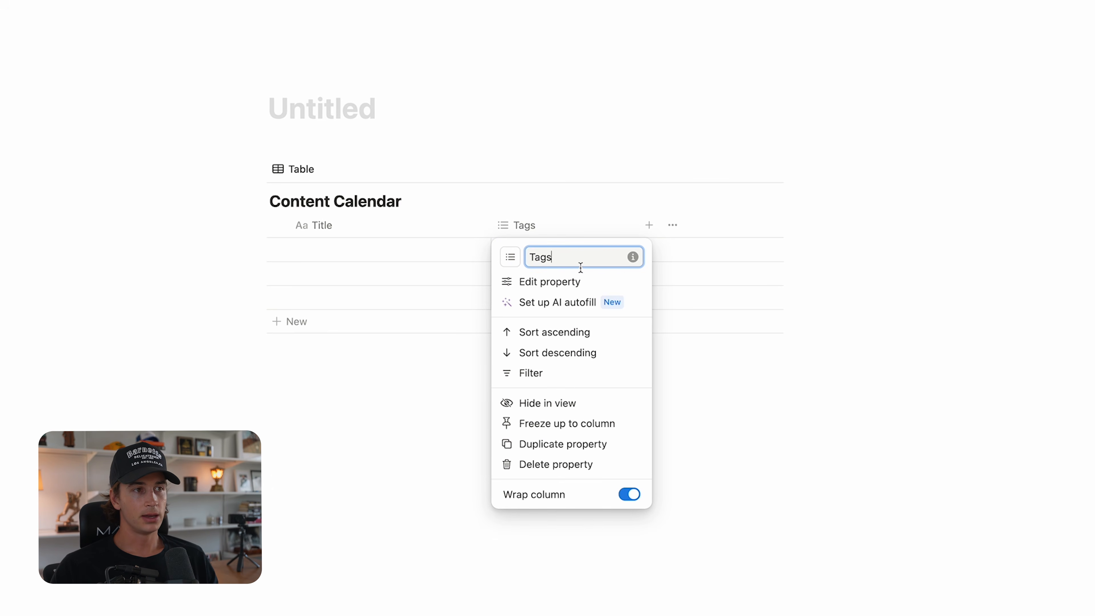
left_click(572, 283)
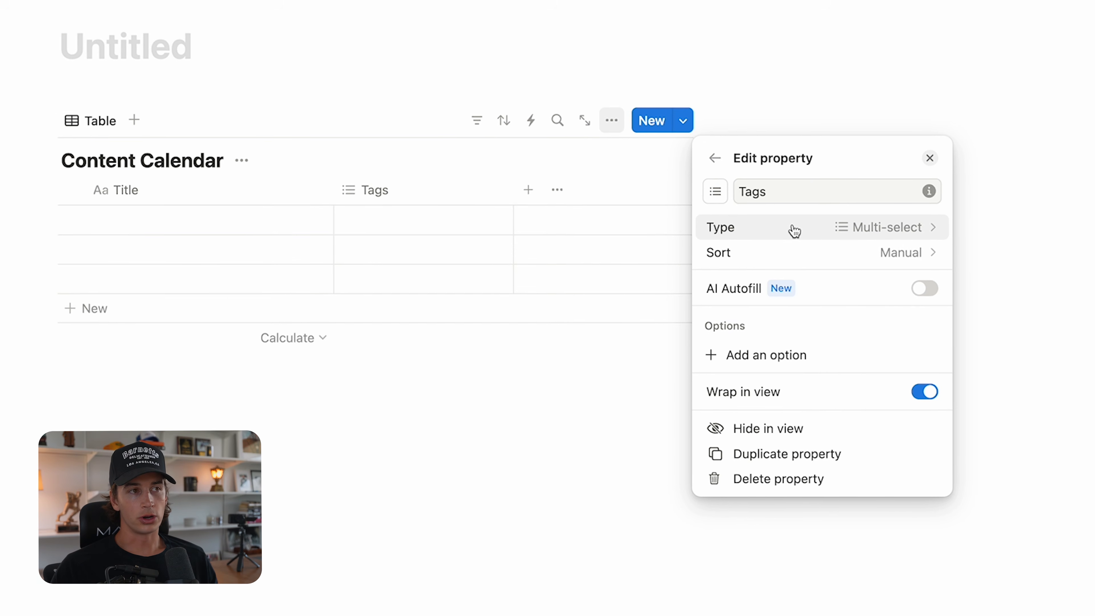
left_click(774, 233)
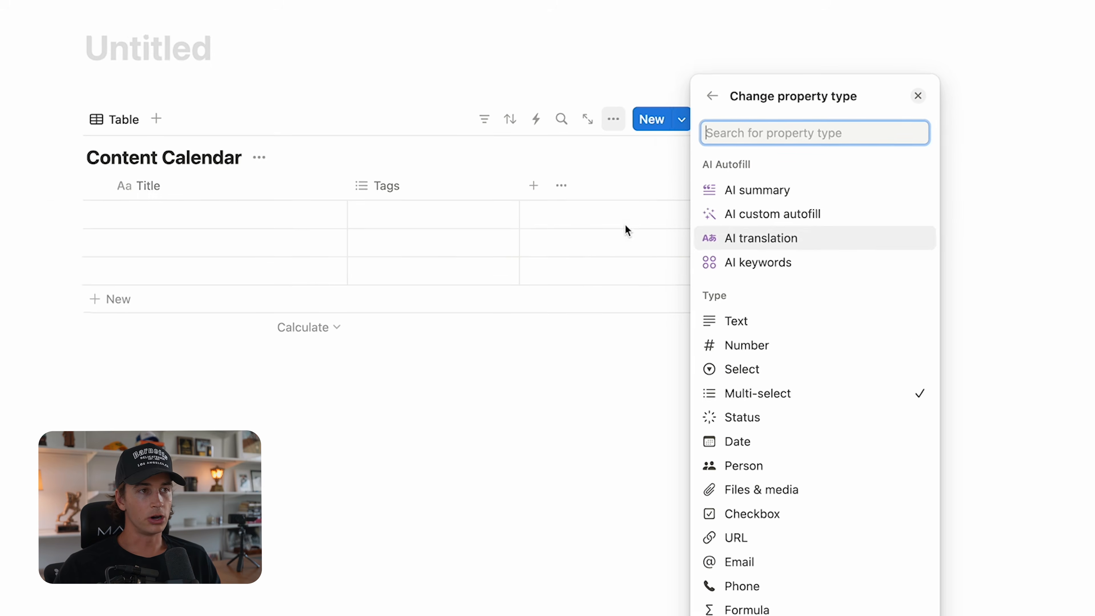
left_click(625, 225)
left_click(468, 194)
left_click(436, 195)
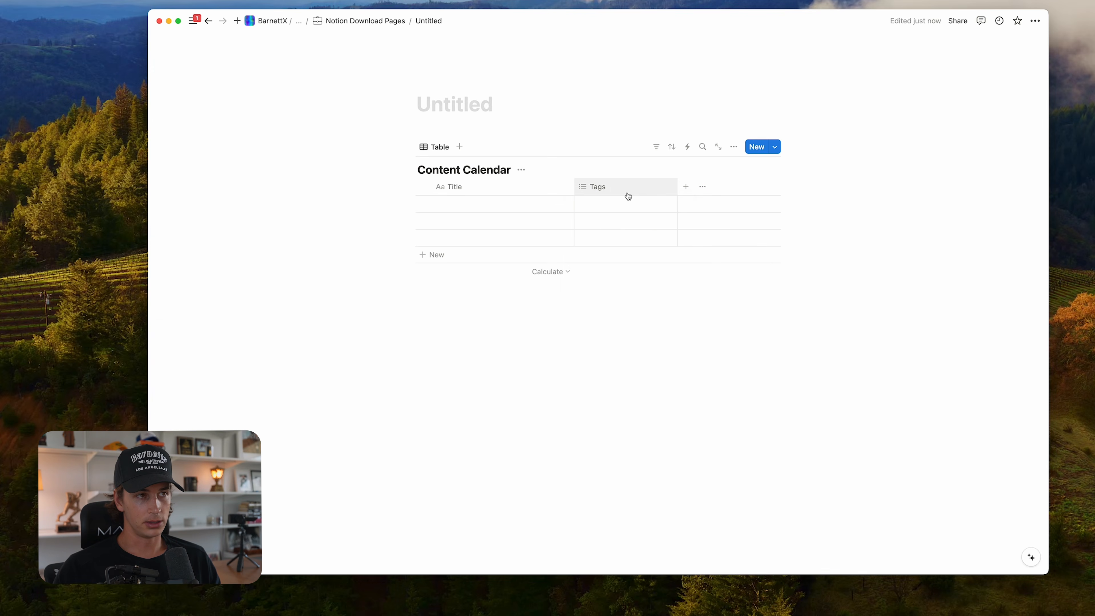
- Change the Tags column's property type to Date and rename it "Filming Date"
left_click(637, 190)
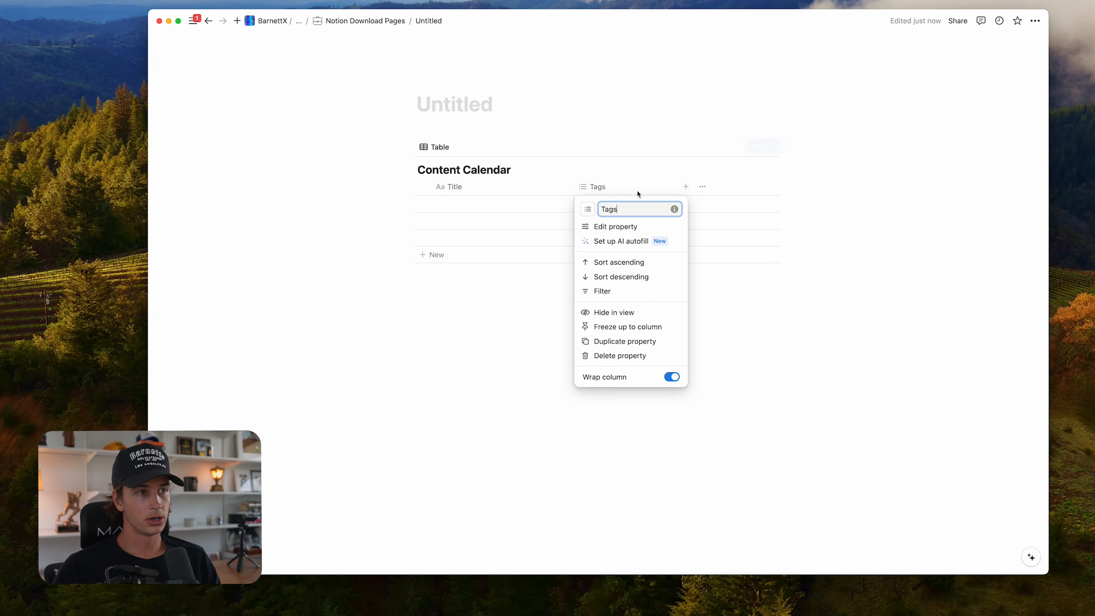
left_click(612, 227)
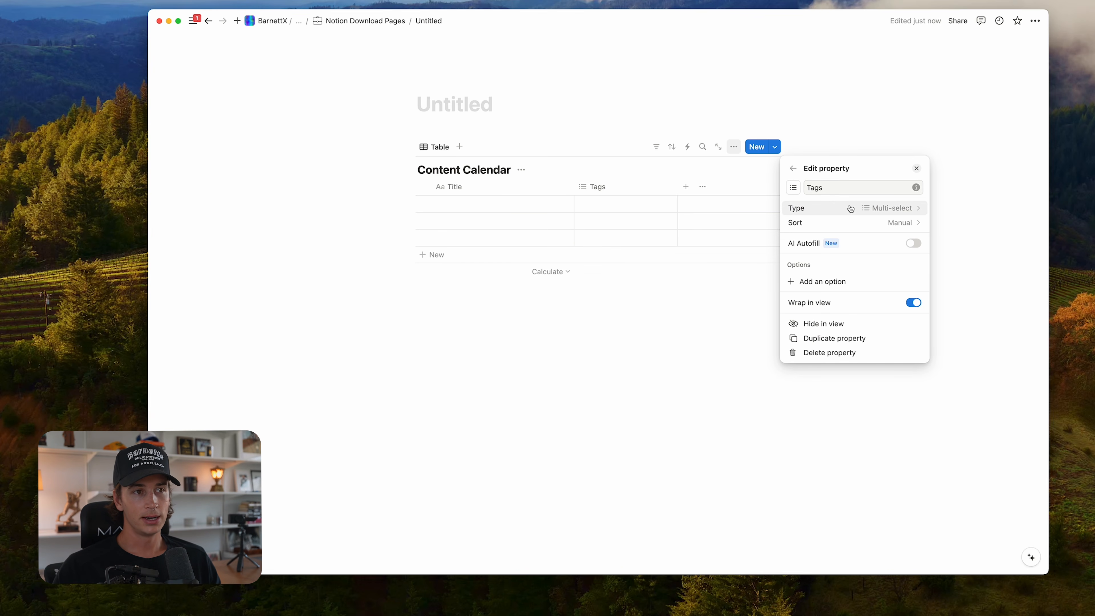
left_click(837, 210)
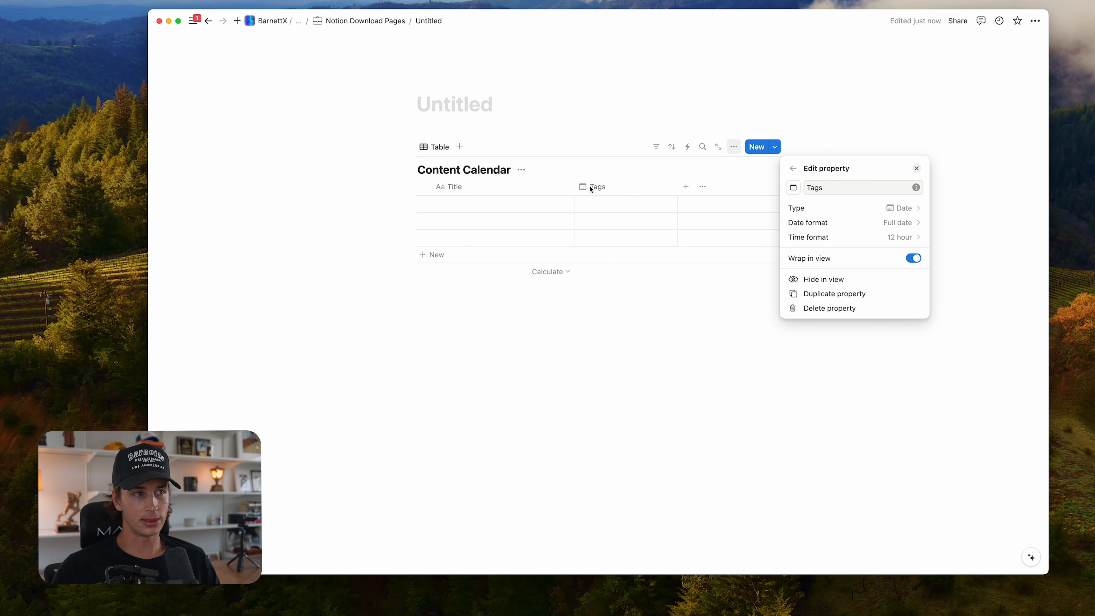
double_click(828, 188)
type("Film Date")
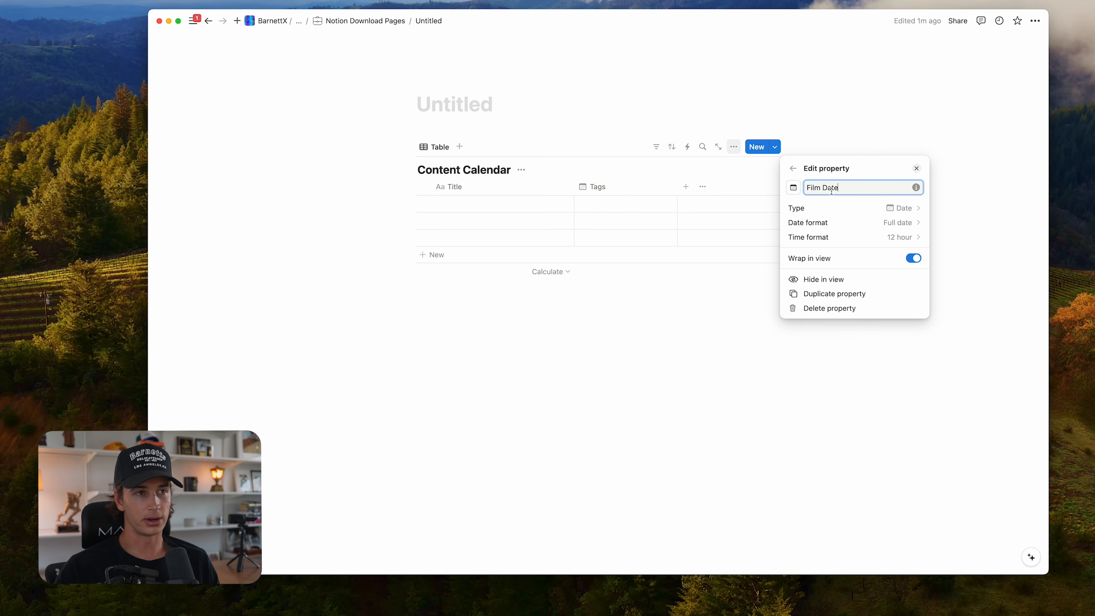
left_click(819, 188)
type("ing")
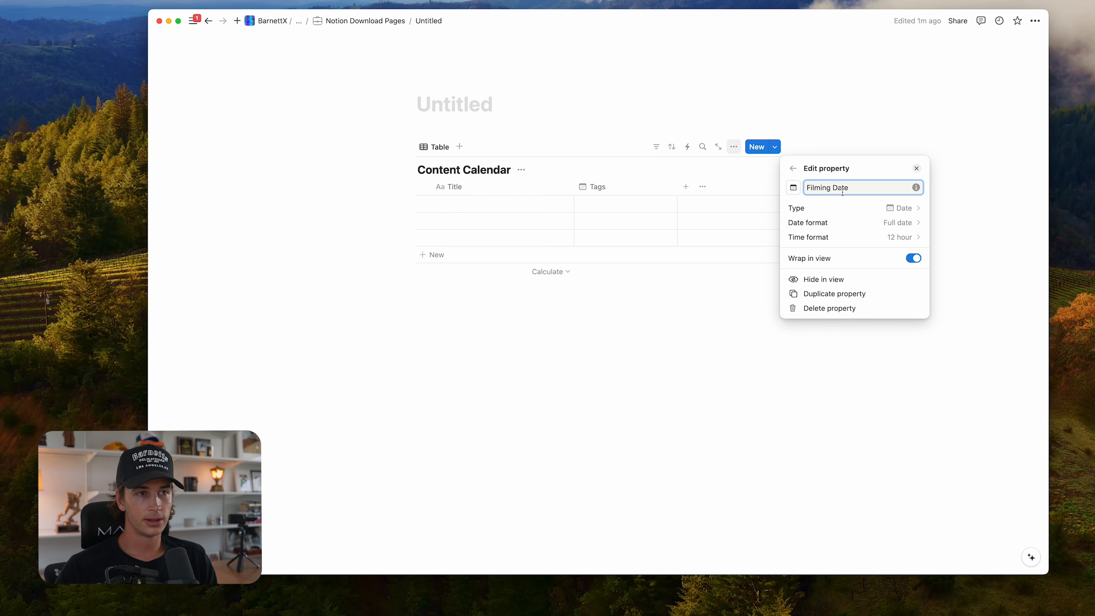
- Set the Filming Date property to the Month/Day/Year date format and the 12 hour time format
left_click(856, 223)
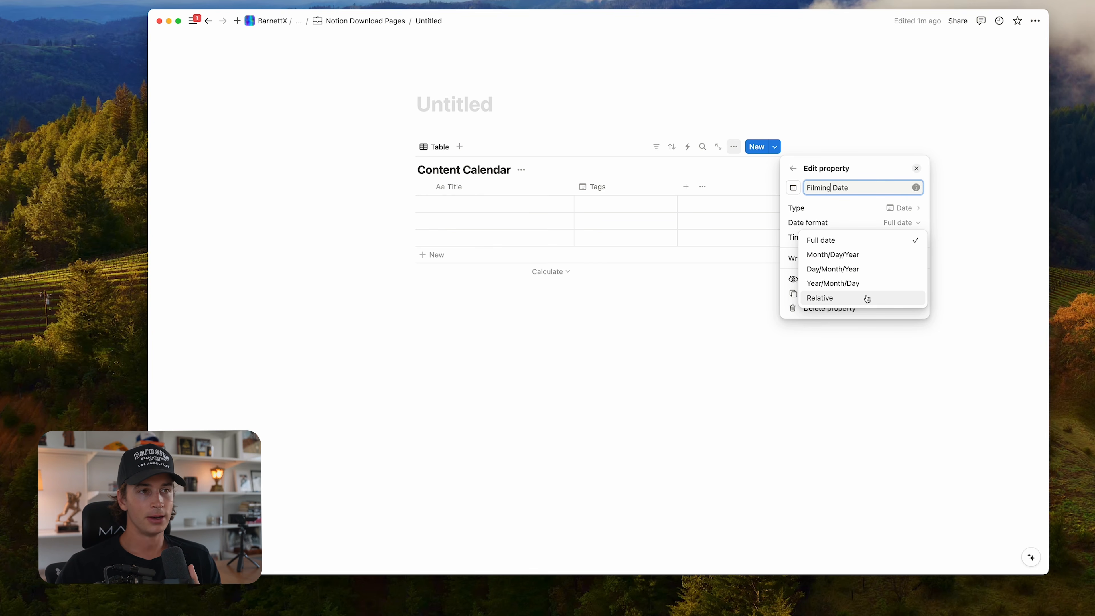
left_click(870, 261)
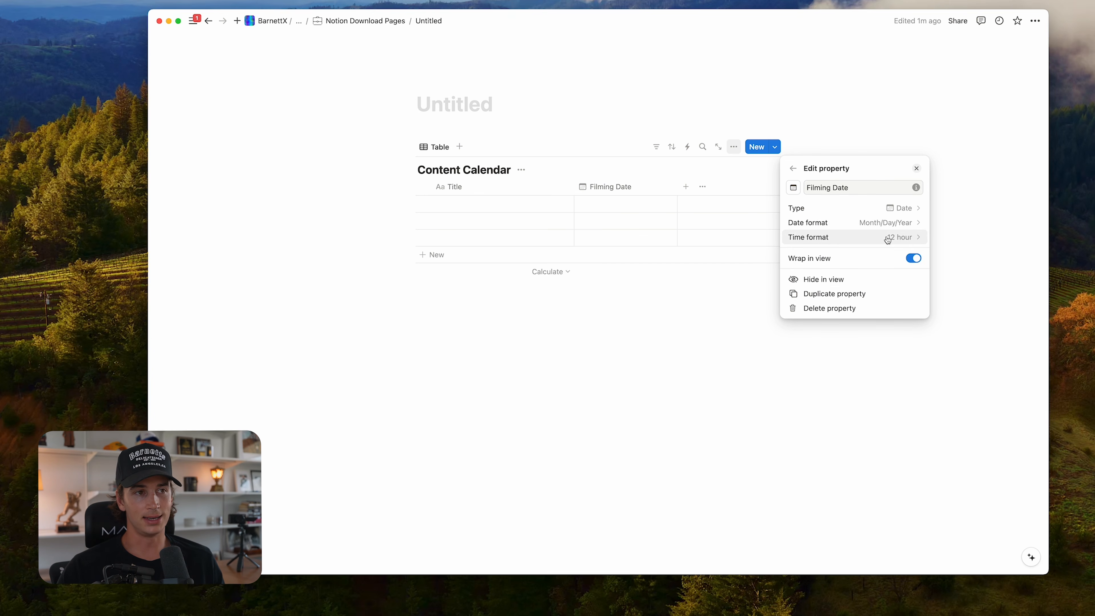
left_click(888, 238)
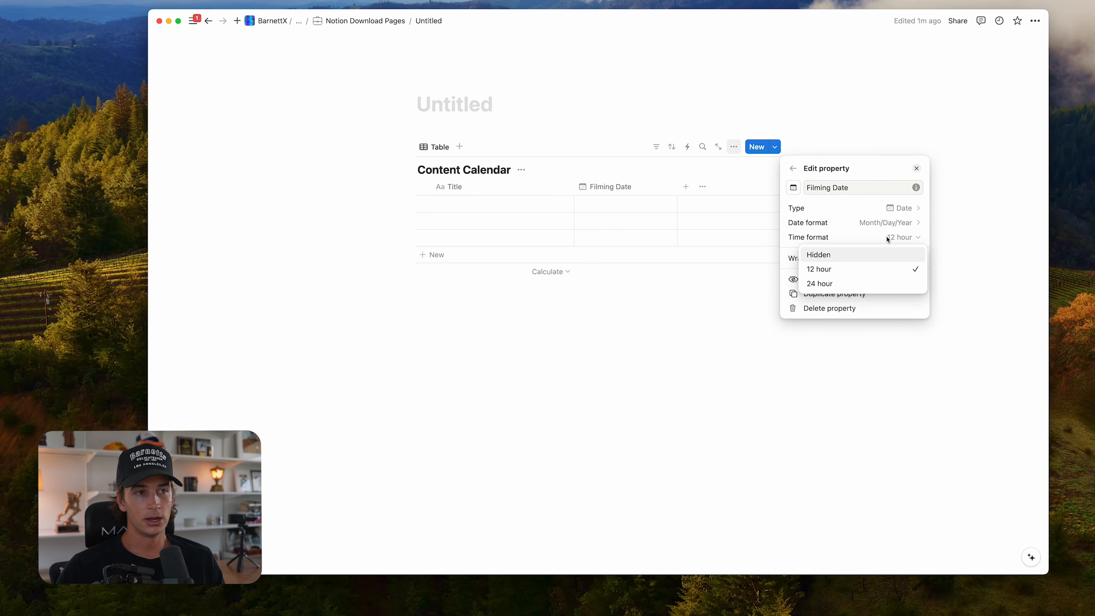
left_click(880, 276)
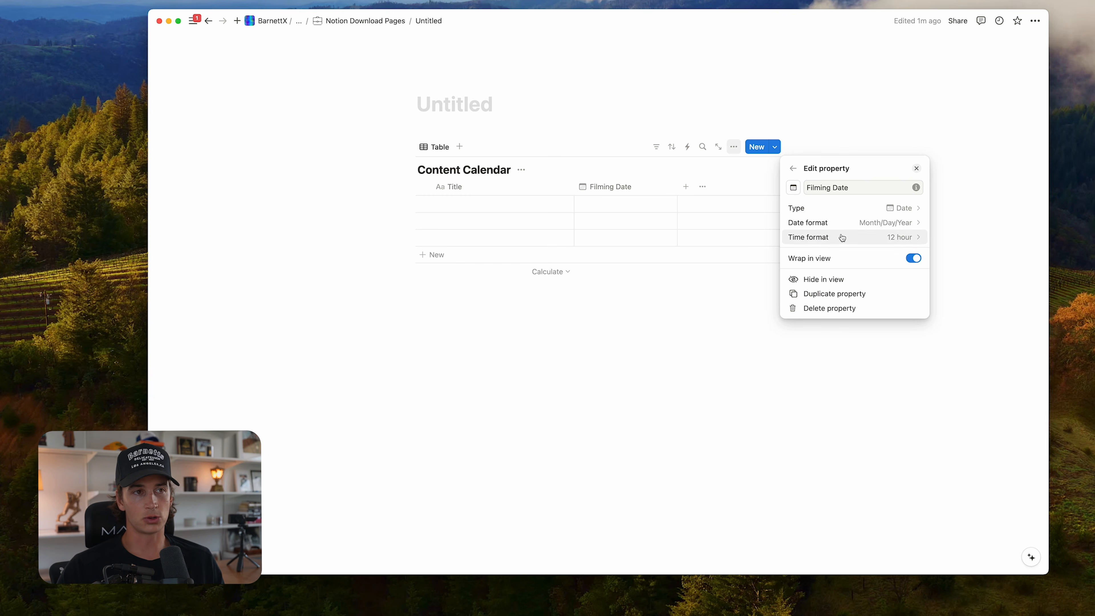
left_click(630, 327)
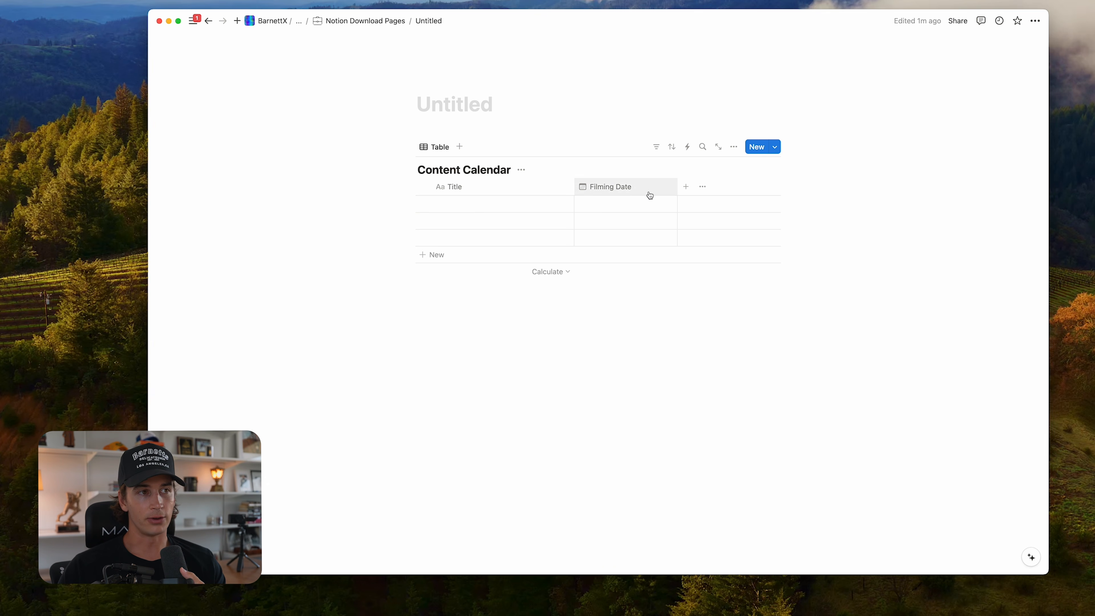
- Add a new Date property named "Publishing Date" to the Content Calendar table
left_click(686, 187)
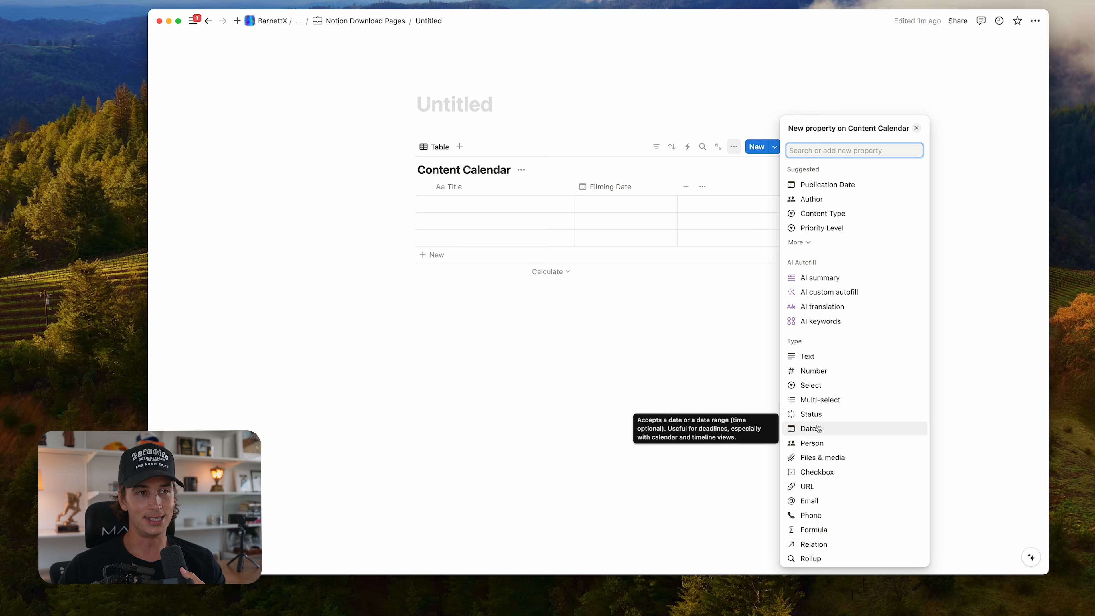
left_click(809, 428)
type("Publishing Date")
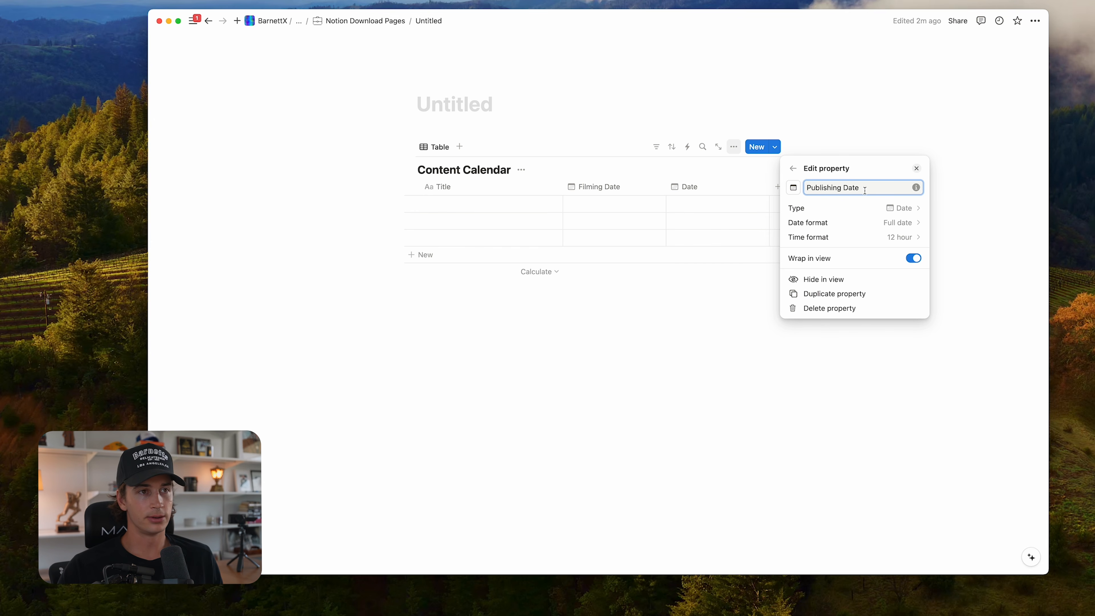
- Set the Publishing Date property to the Month/Day/Year date format and the 12 hour time format
left_click(871, 221)
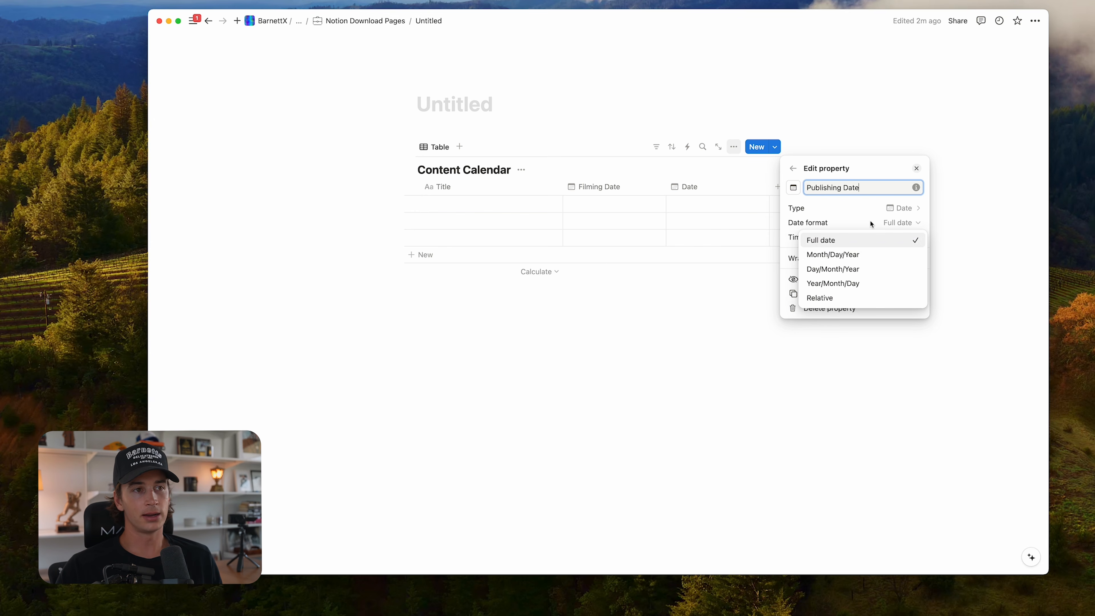
left_click(871, 258)
left_click(872, 239)
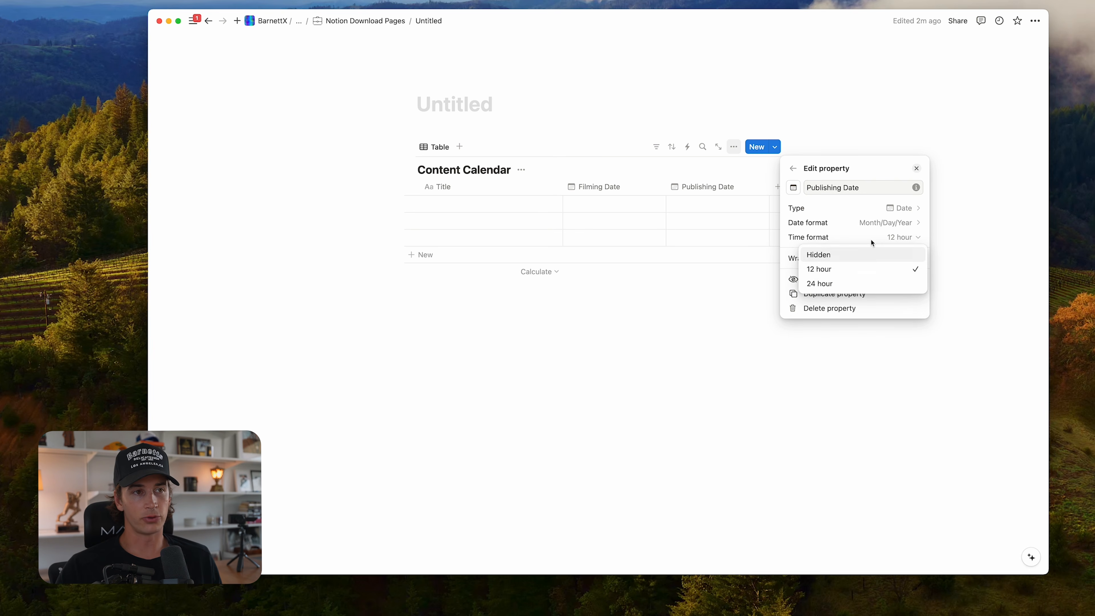
left_click(861, 269)
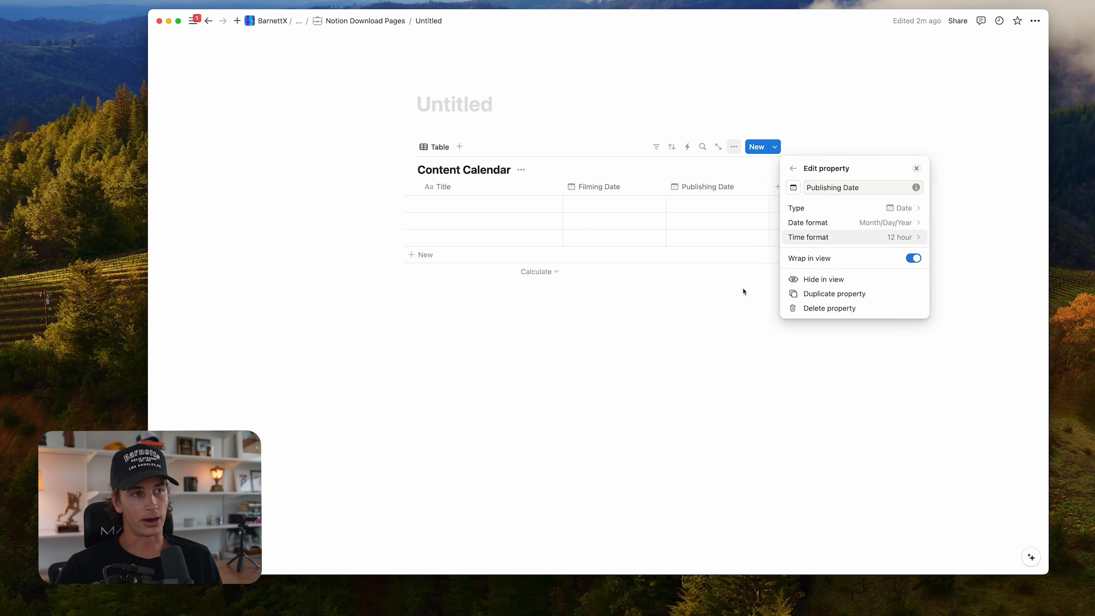
left_click(685, 329)
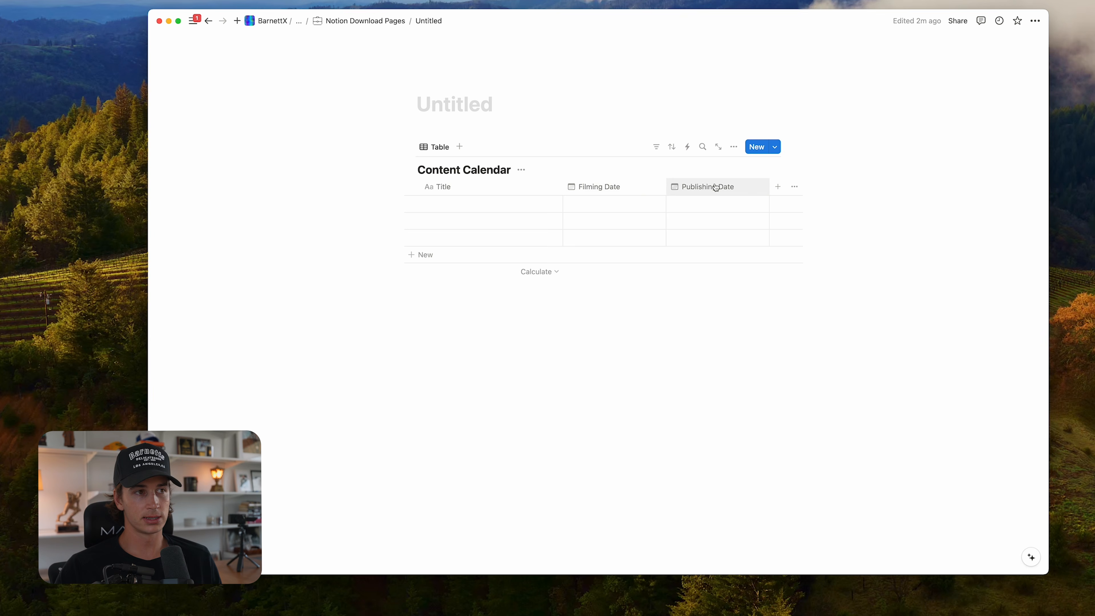
- Duplicate the Filming Date property, and delete the duplicated column
left_click(624, 193)
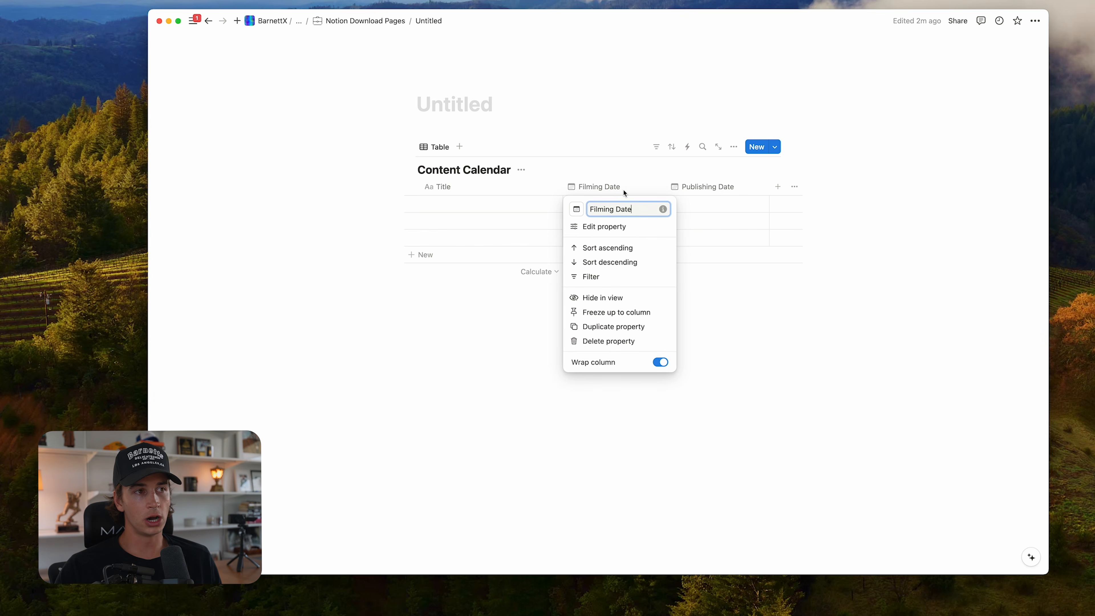
left_click(628, 328)
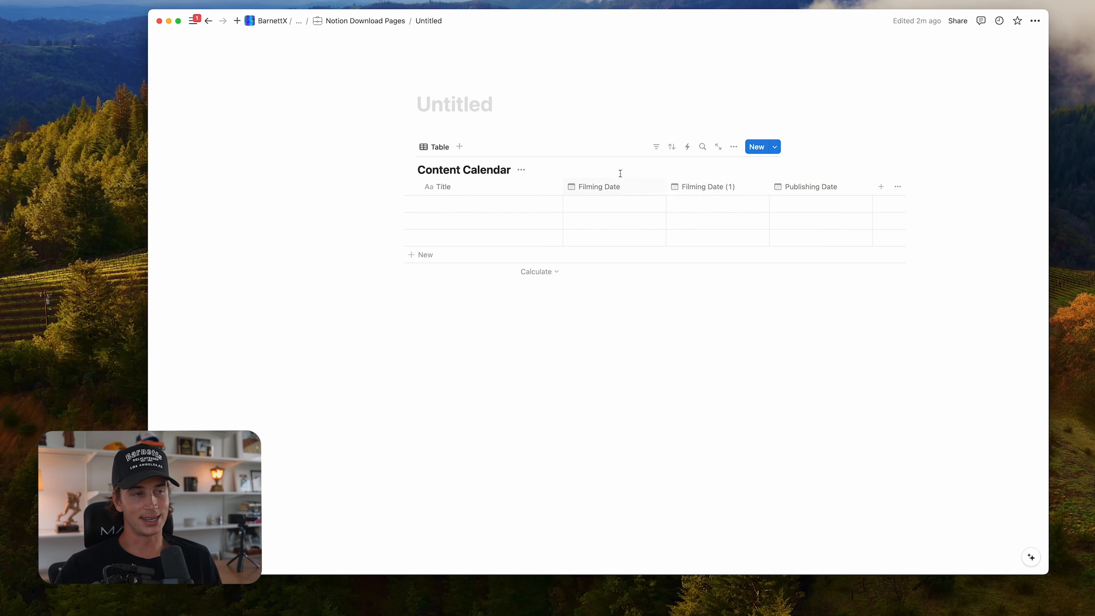
left_click(716, 193)
left_click(714, 190)
left_click(714, 189)
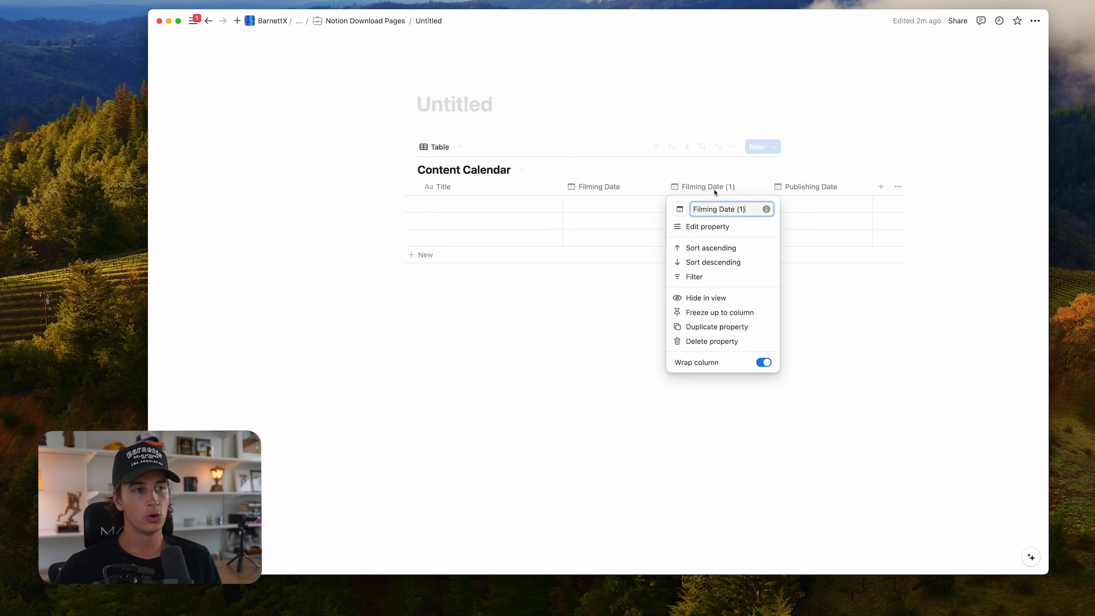
left_click(726, 348)
left_click(666, 296)
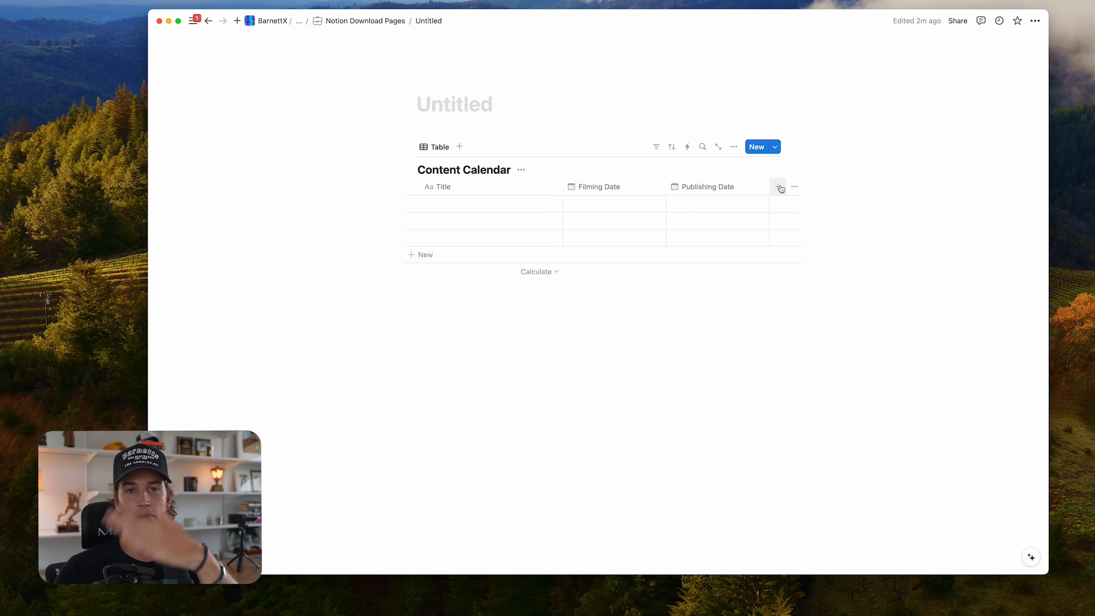
- Add a new Select property named "TikTok Status" to the Content Calendar table
left_click(780, 188)
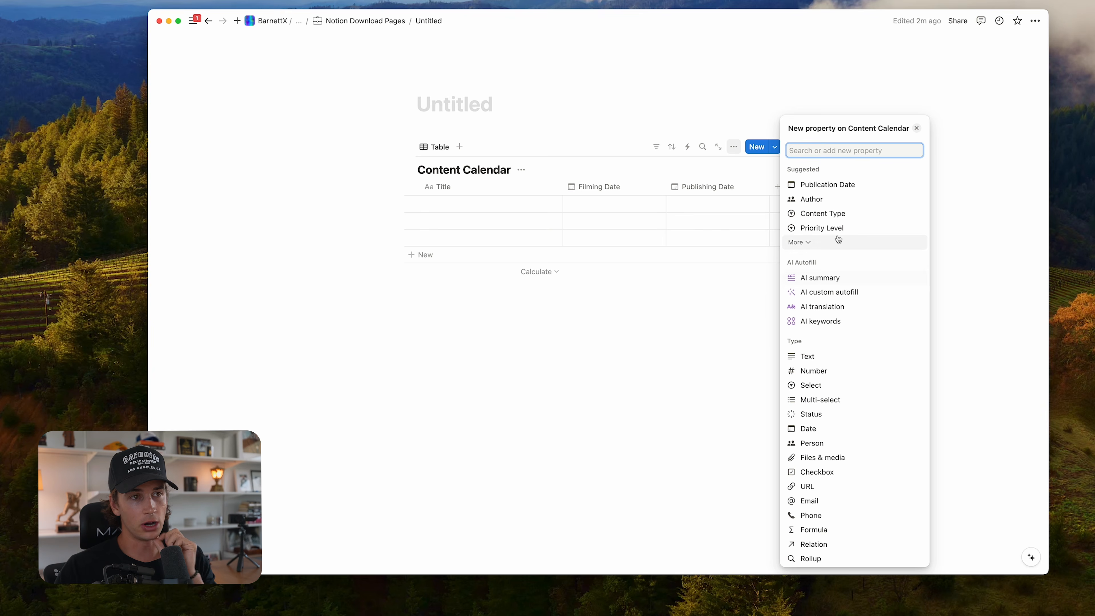
left_click(779, 189)
left_click(779, 189)
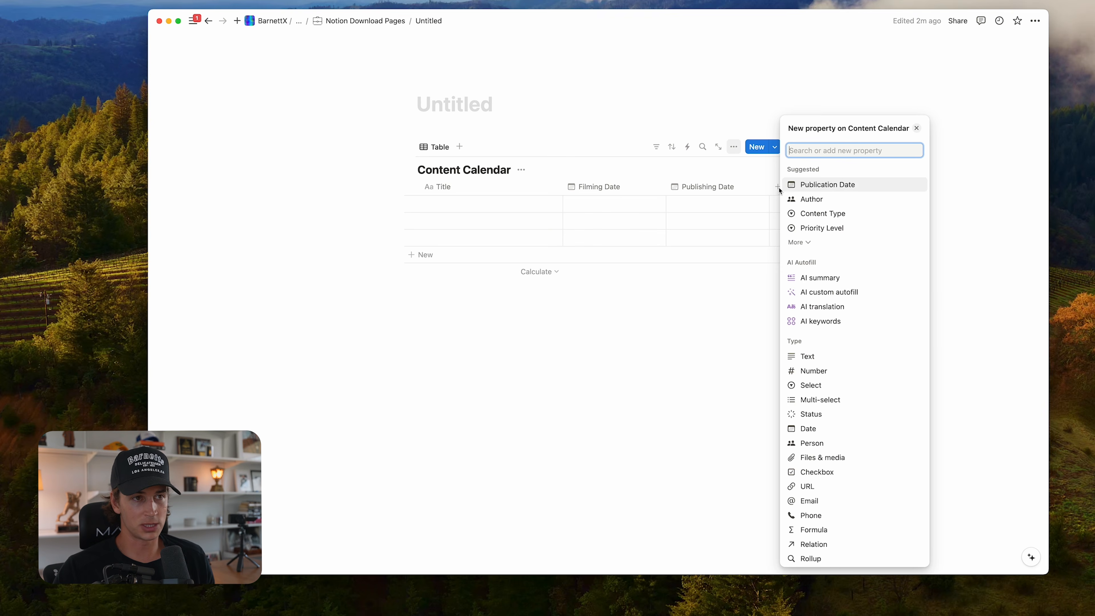
scroll(874, 392, "down", 3)
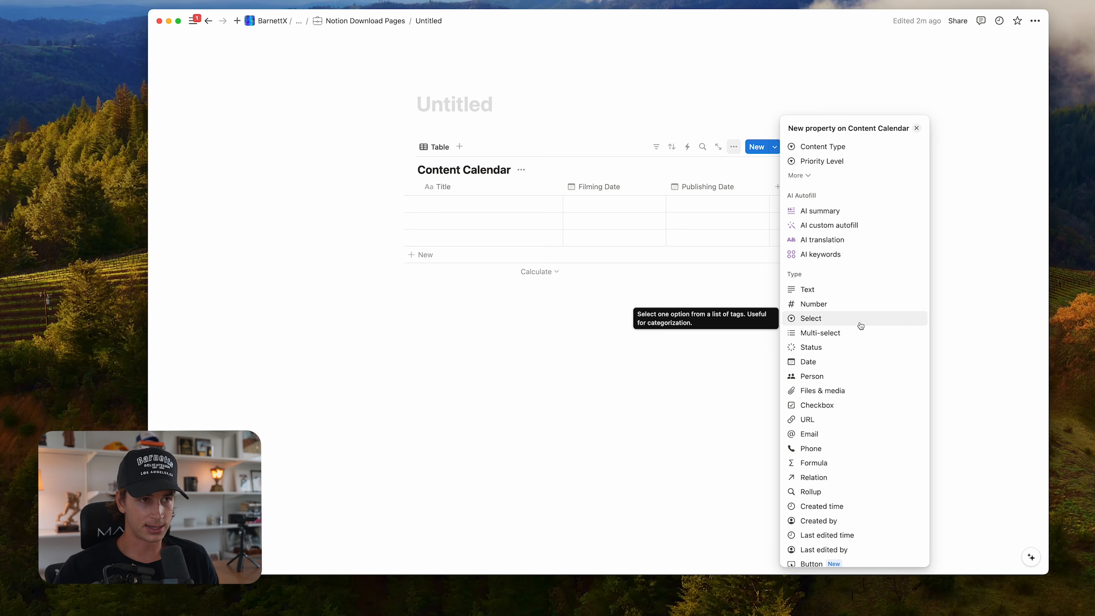
left_click(861, 326)
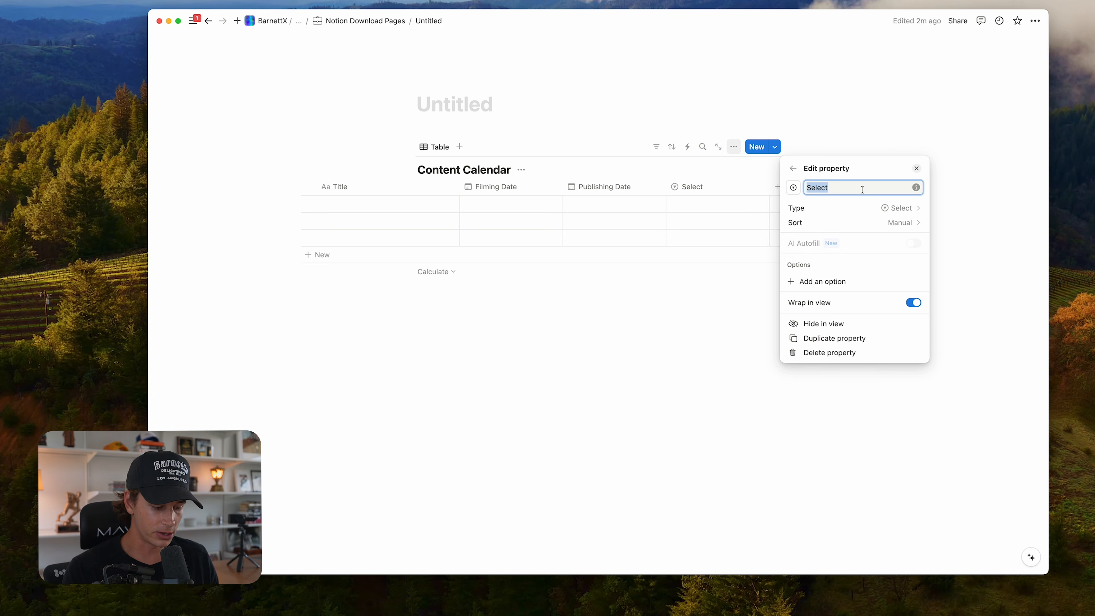
type("TikTok Status")
double_click(834, 188)
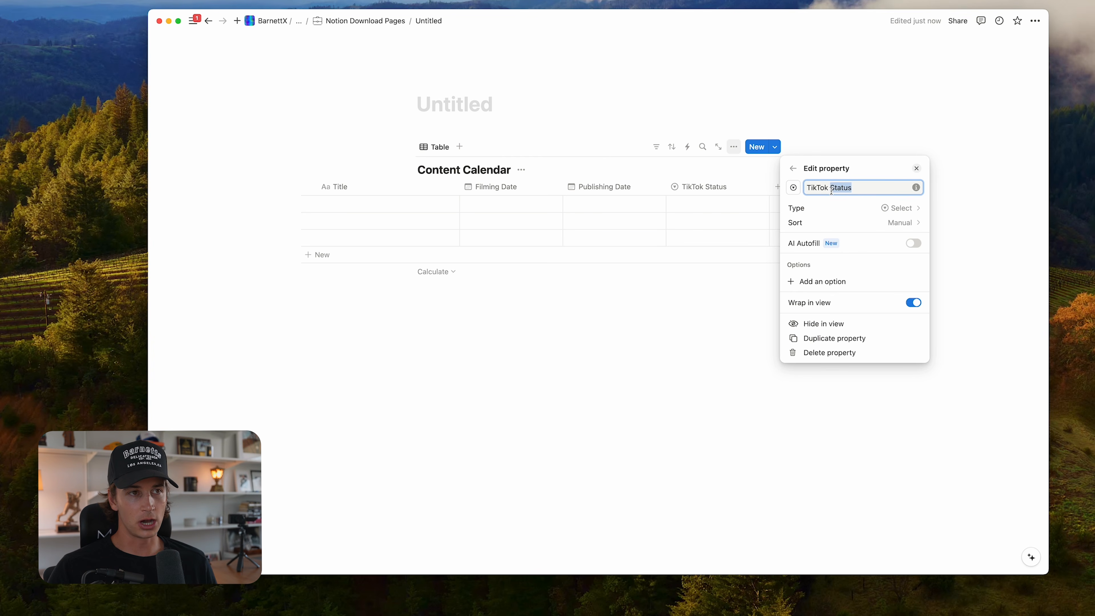
left_click(855, 187)
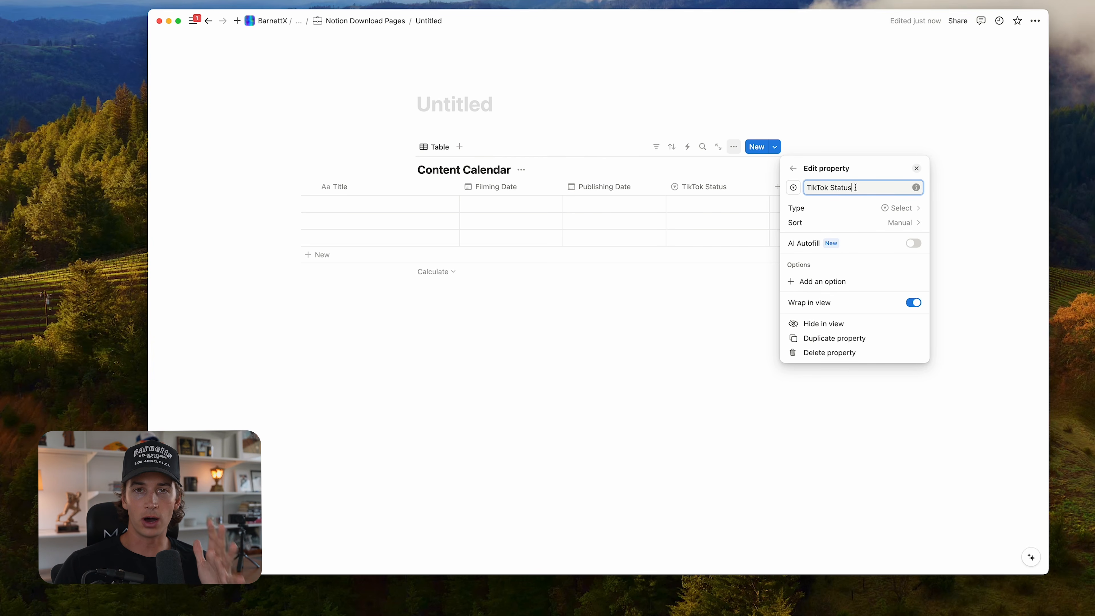
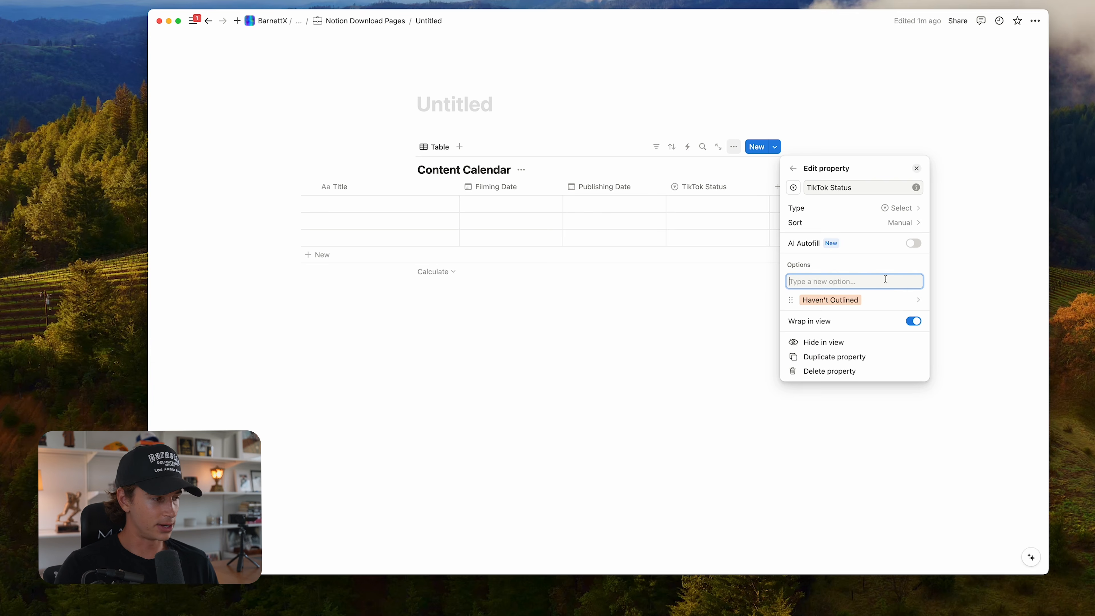
- Add the options Outlined, Filming, Editing and Published to the TikTok Status property
type("utlined")
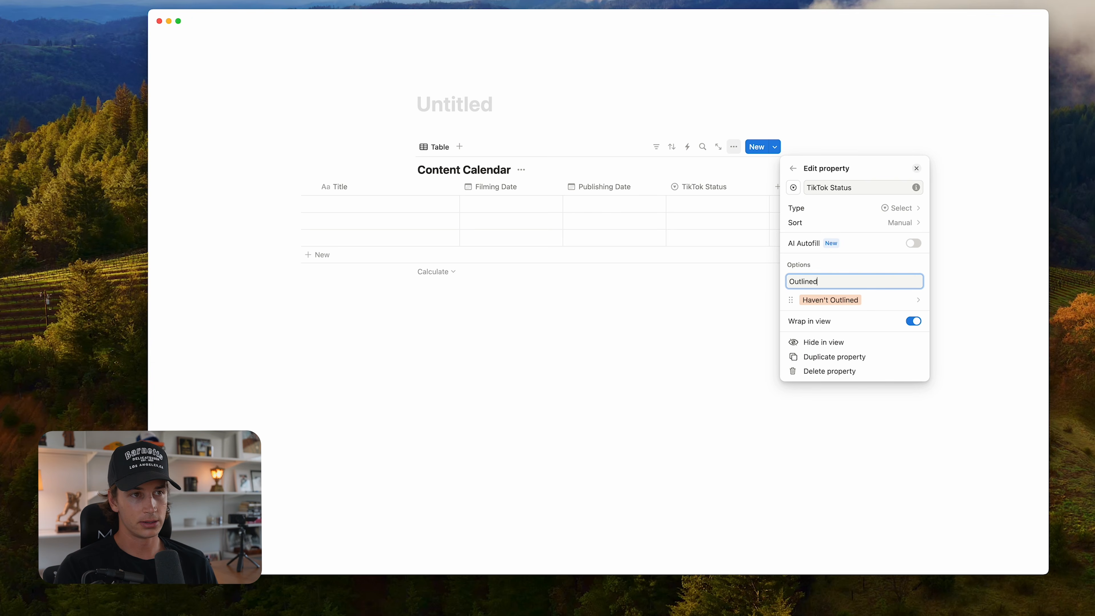
key("Return")
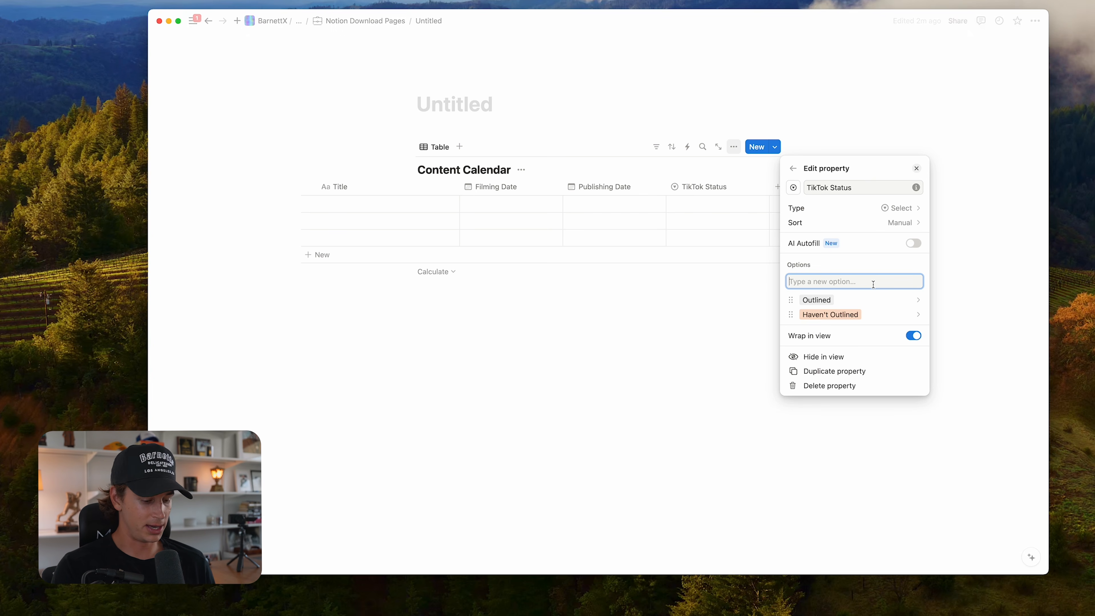
type("Filming")
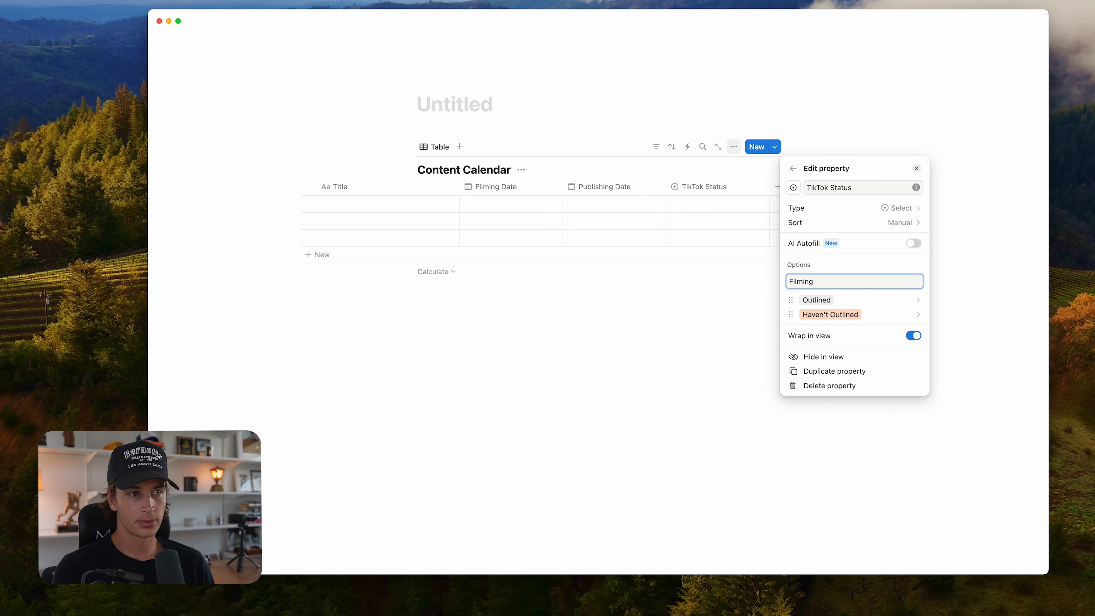
key("Return")
type("Editing")
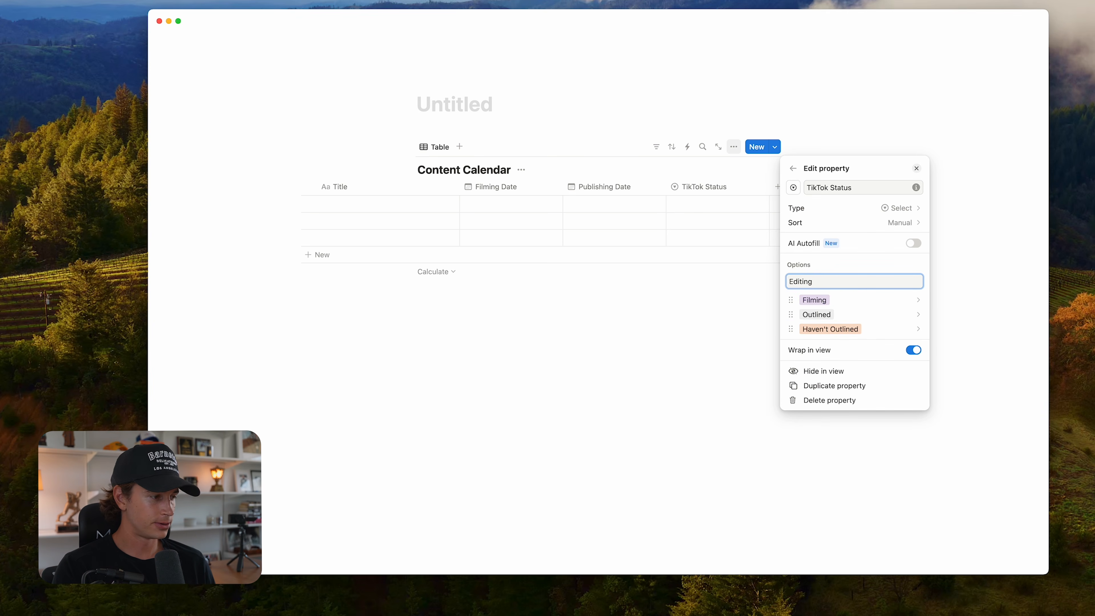
key("Return")
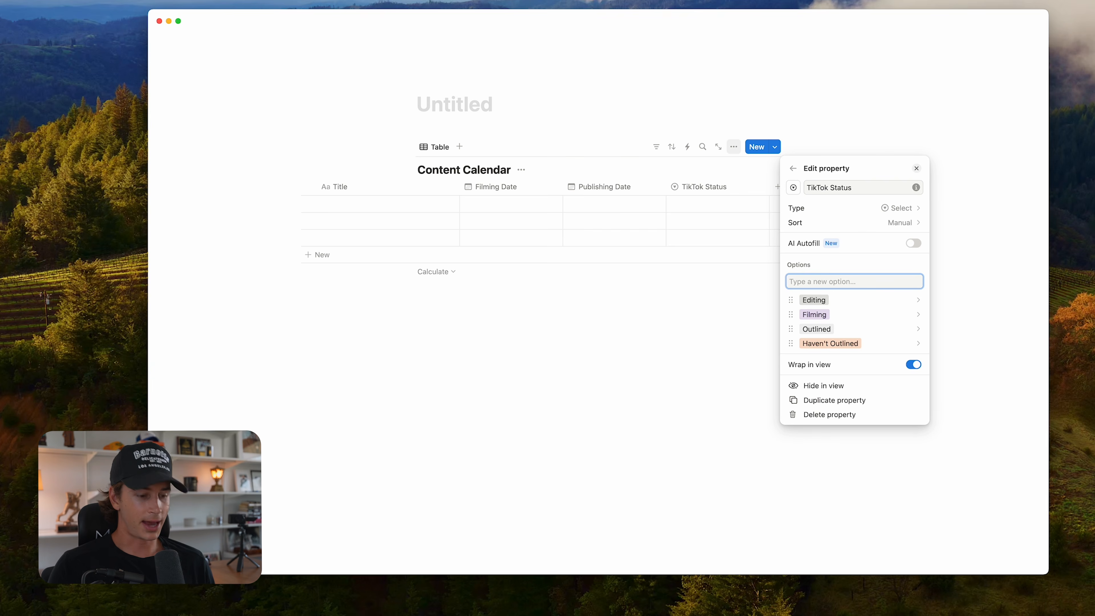
type("Published")
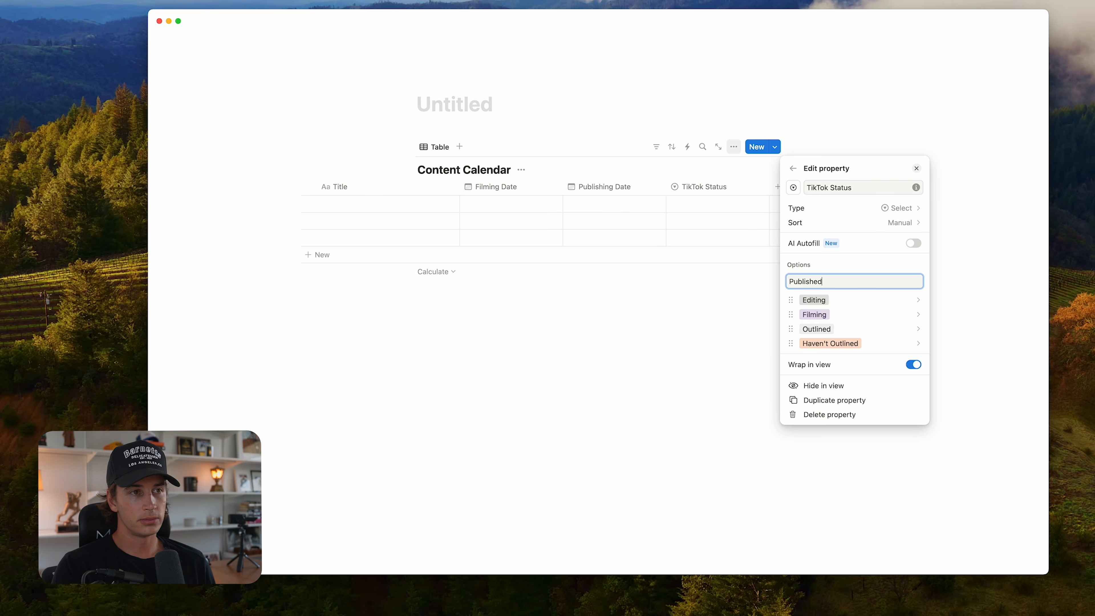
key("Return")
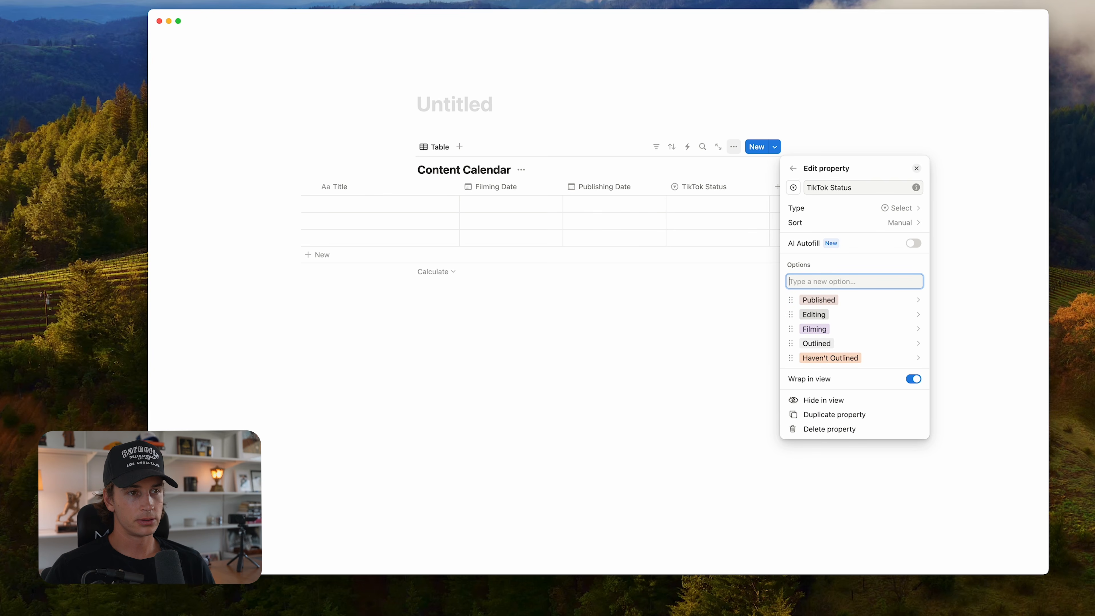
- Color the TikTok Status options: Published green, Haven't Outlined red and Editing blue
left_click(895, 359)
left_click(864, 272)
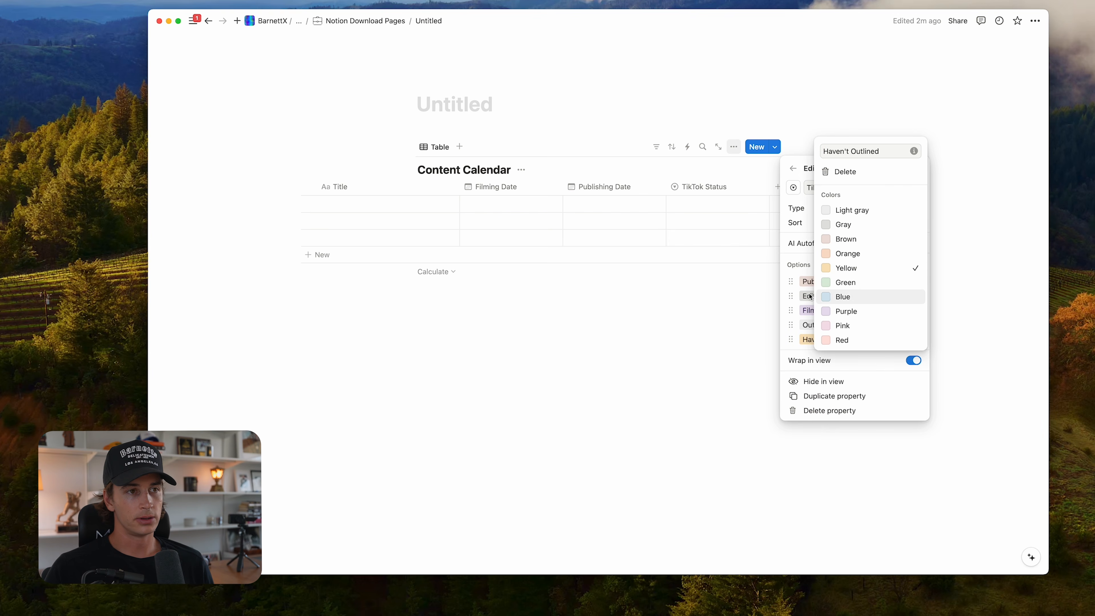
left_click(838, 281)
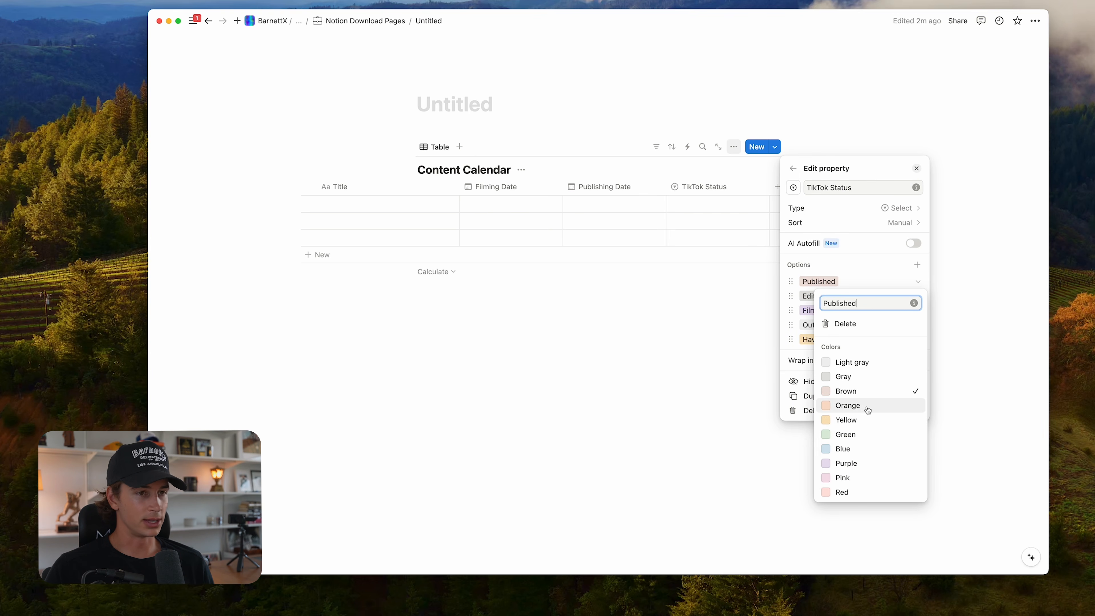
left_click(871, 435)
left_click(865, 339)
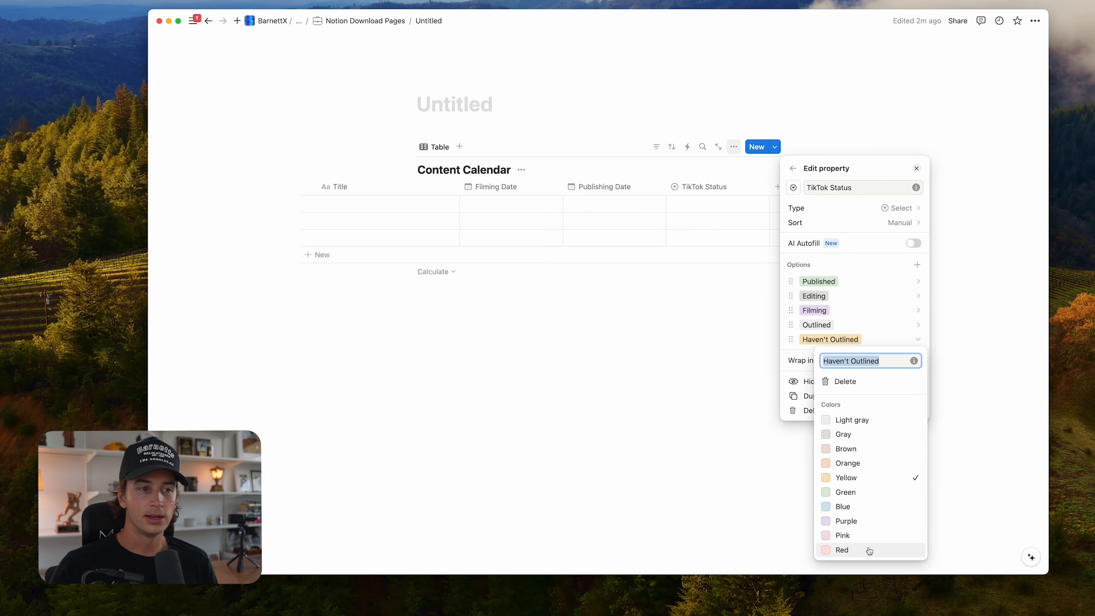
left_click(869, 550)
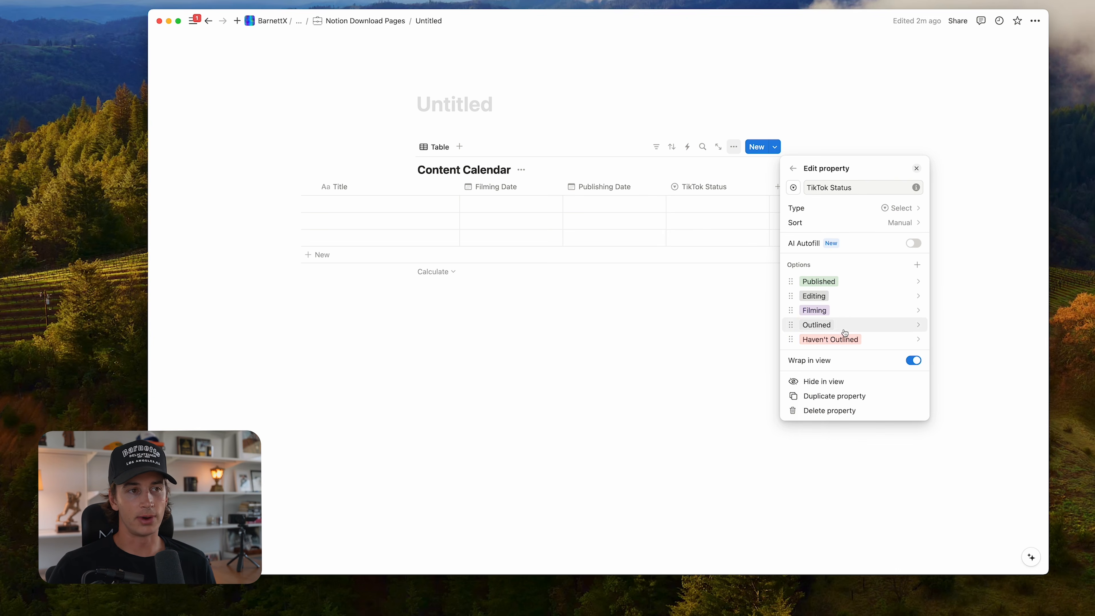
left_click(841, 296)
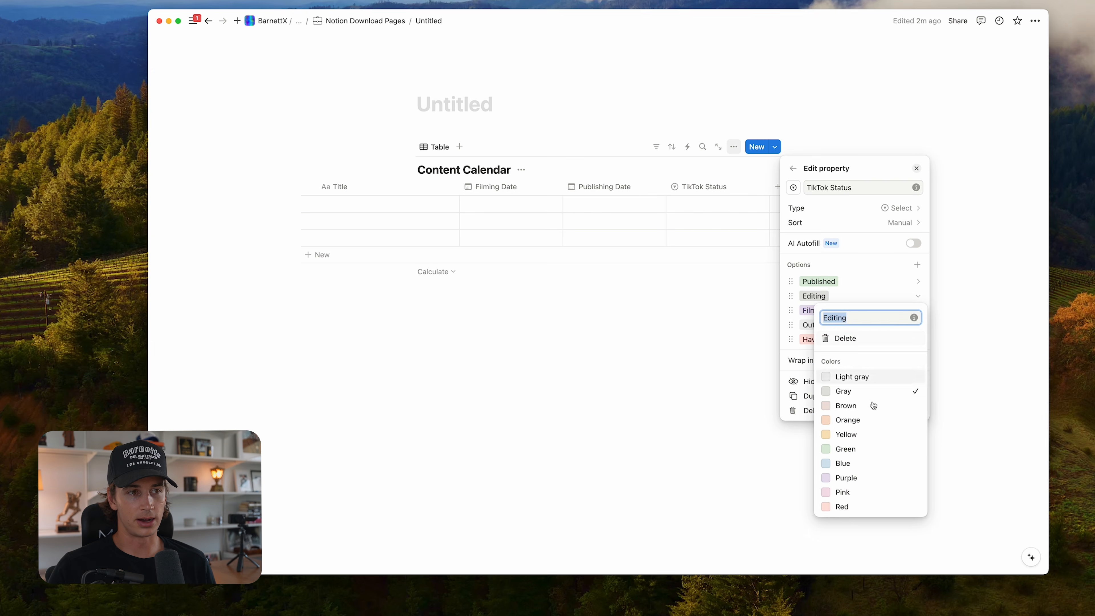
left_click(860, 464)
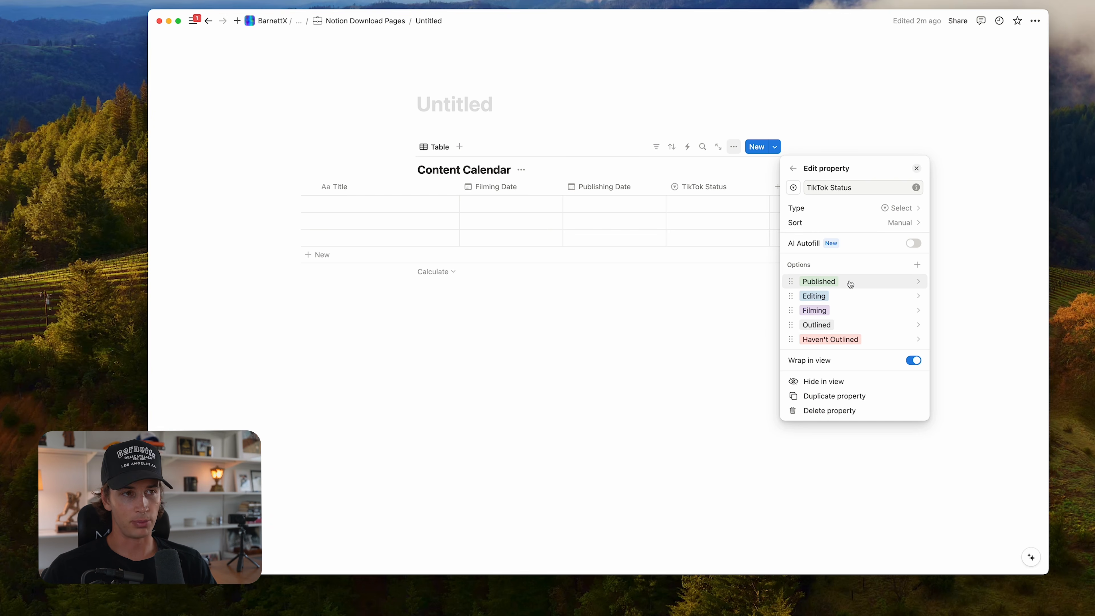
left_click(739, 292)
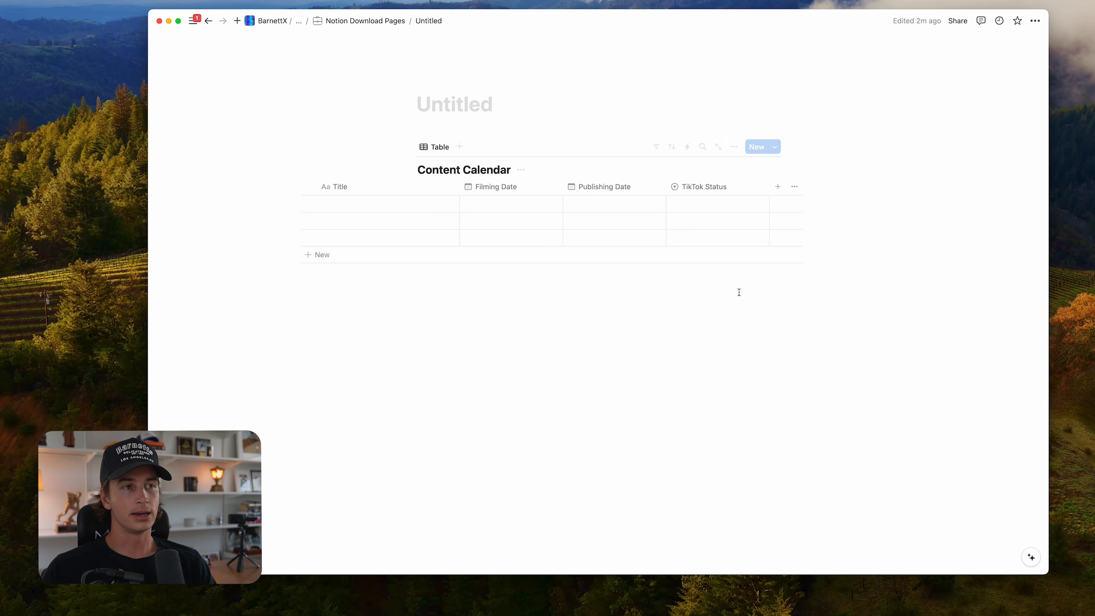
- Duplicate the TikTok Status property in the Content Calendar table
left_click(733, 192)
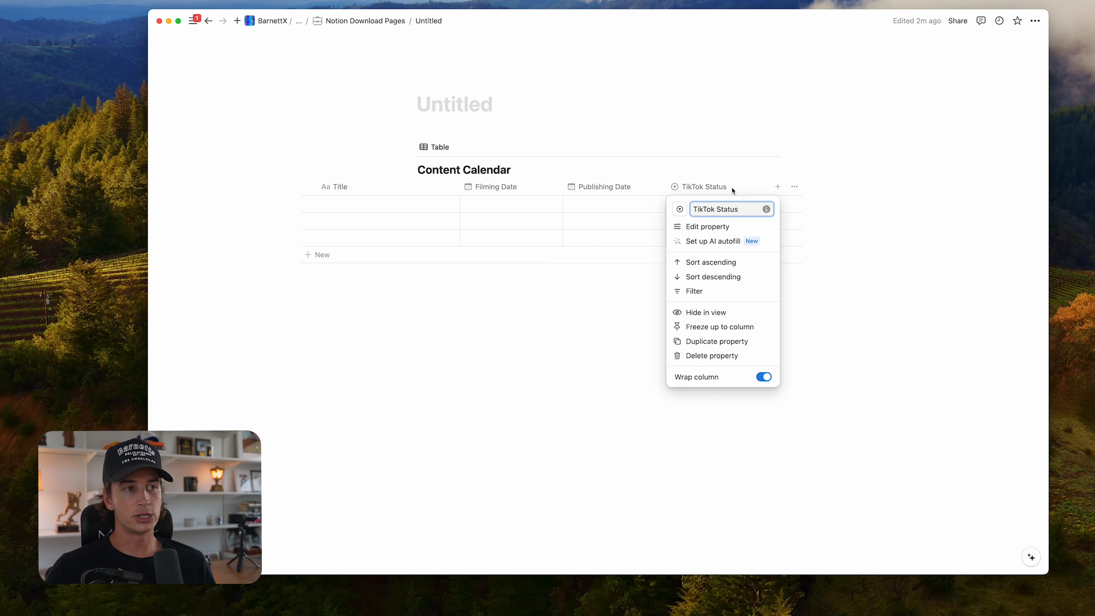
left_click(726, 189)
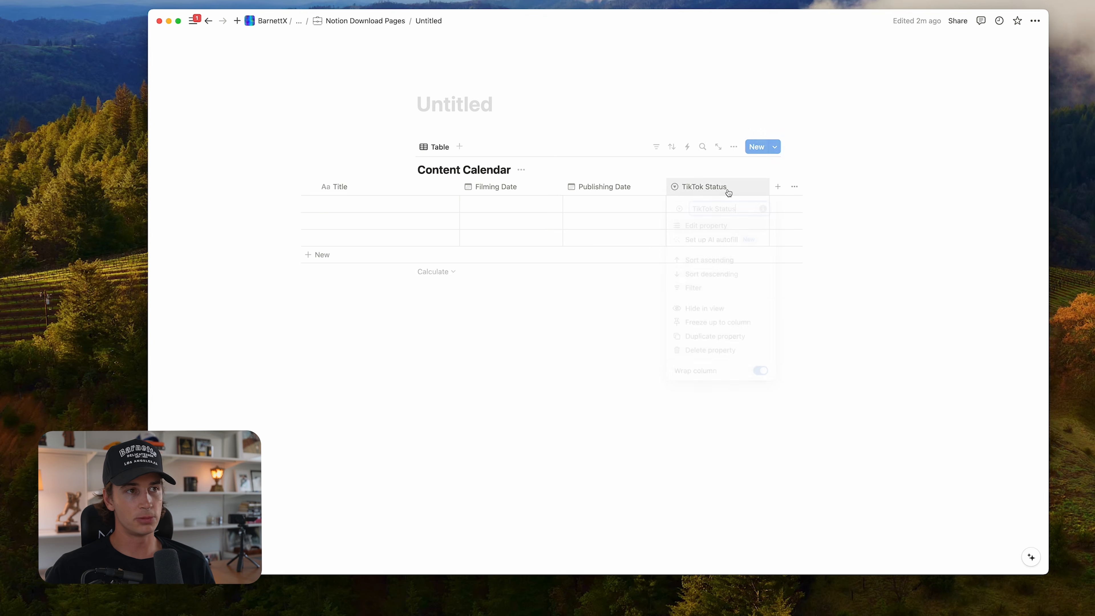
left_click(705, 192)
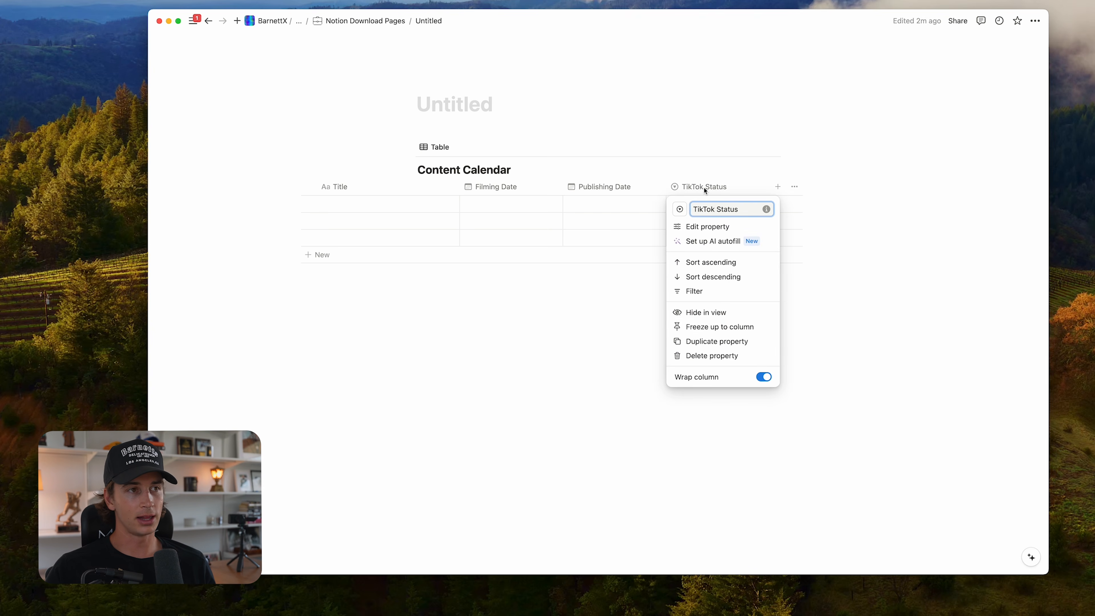
left_click(717, 341)
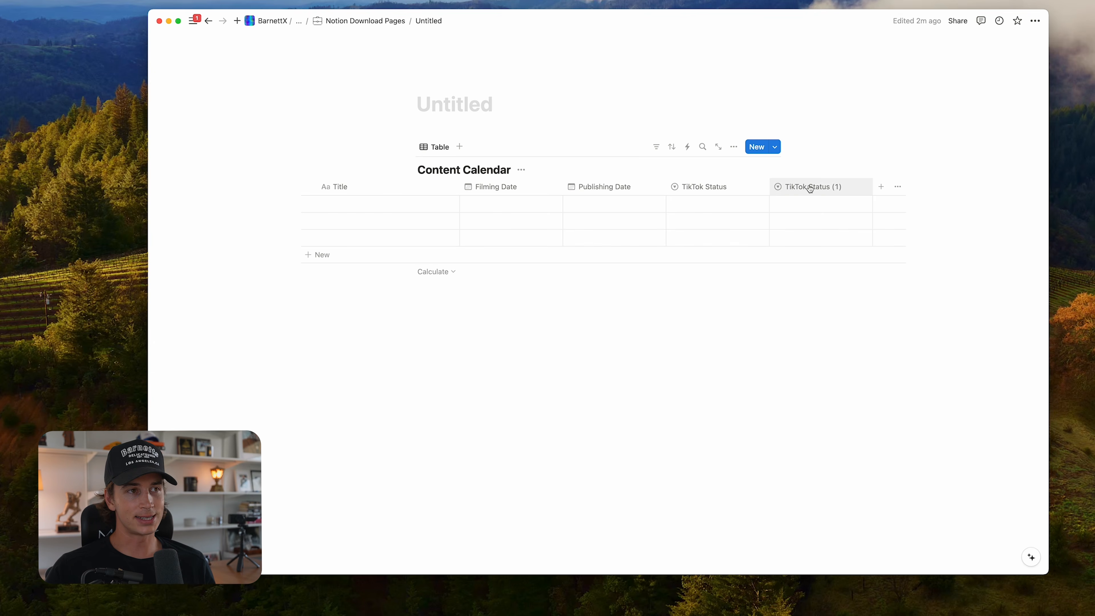
- Rename the duplicated TikTok Status property to "LinkedIn Status"
left_click(840, 190)
left_click_drag(847, 210, 797, 210)
key("BackSpace")
type("Li")
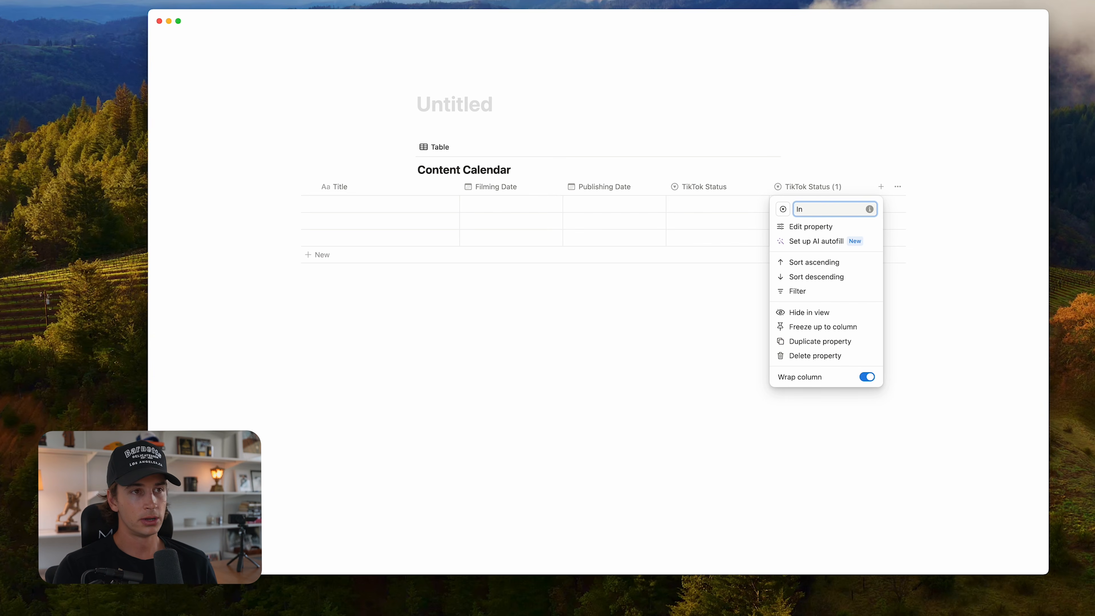
key("BackSpace")
key("BackSpace")
type("LinkedI")
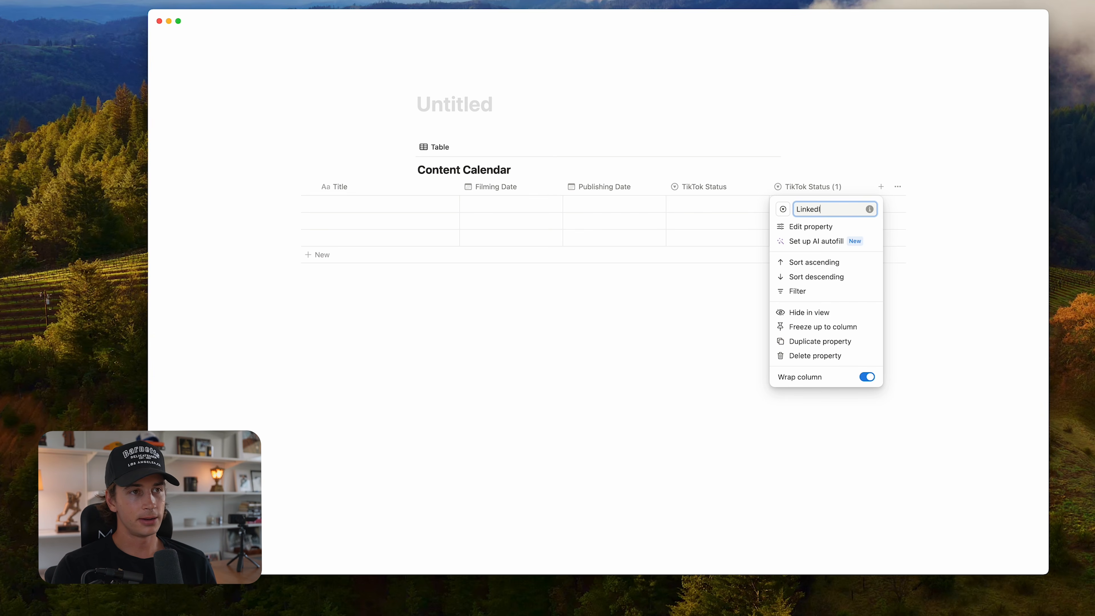
type("n Status")
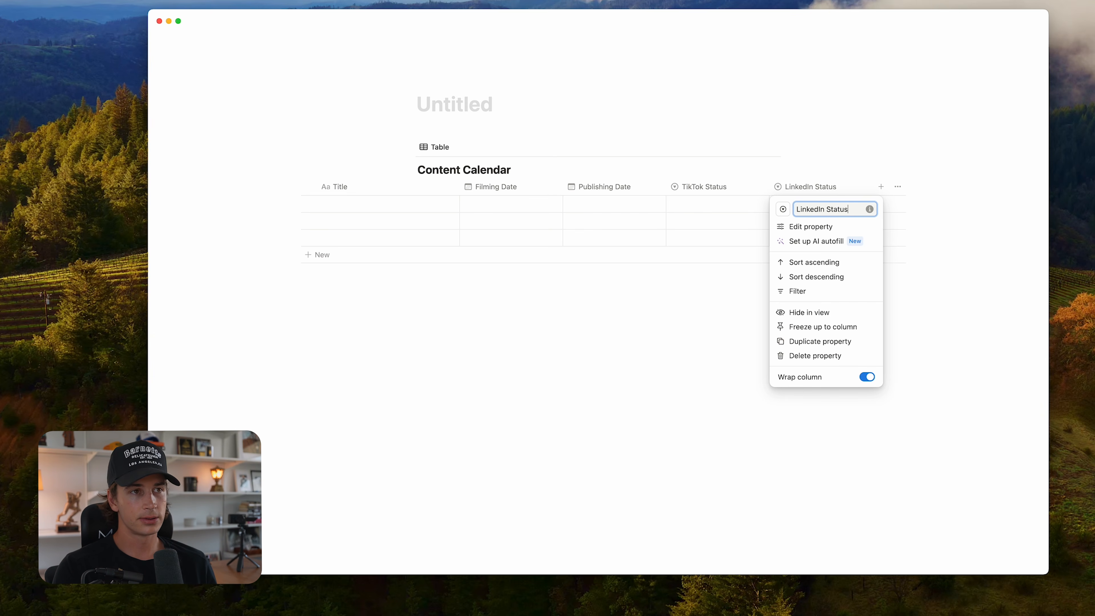
key("Return")
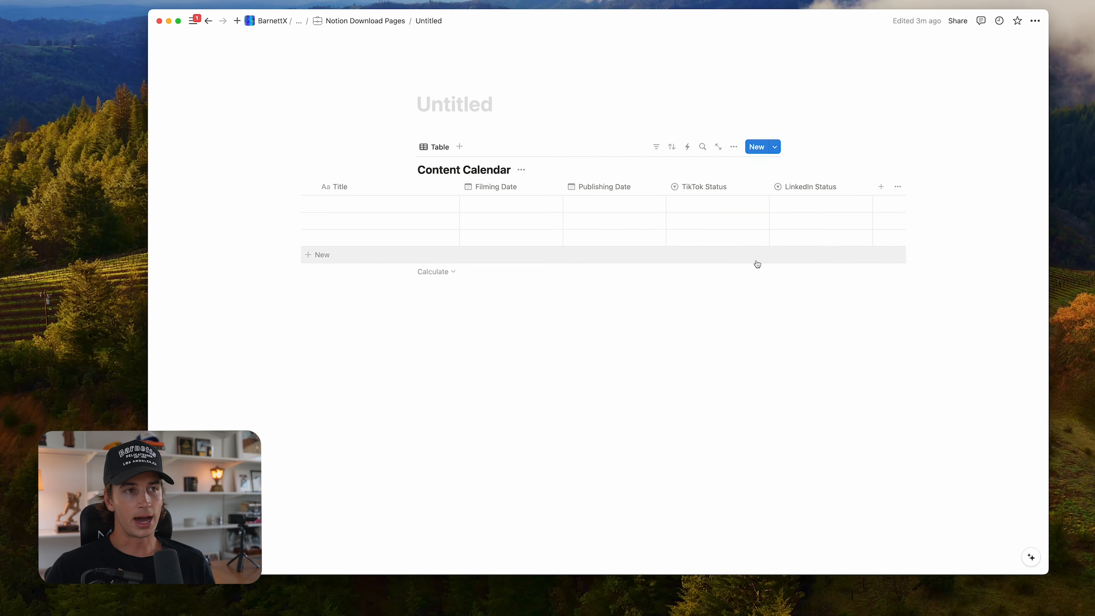
left_click(819, 202)
key("Escape")
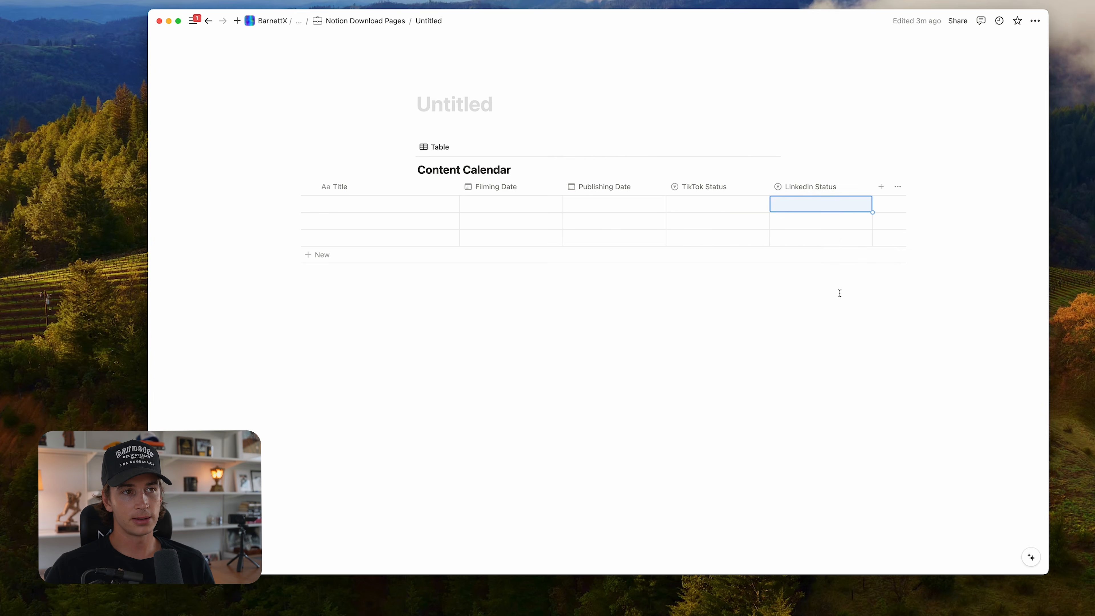
- Duplicate the LinkedIn Status property and rename the copy to "YouTube Status"
left_click(823, 187)
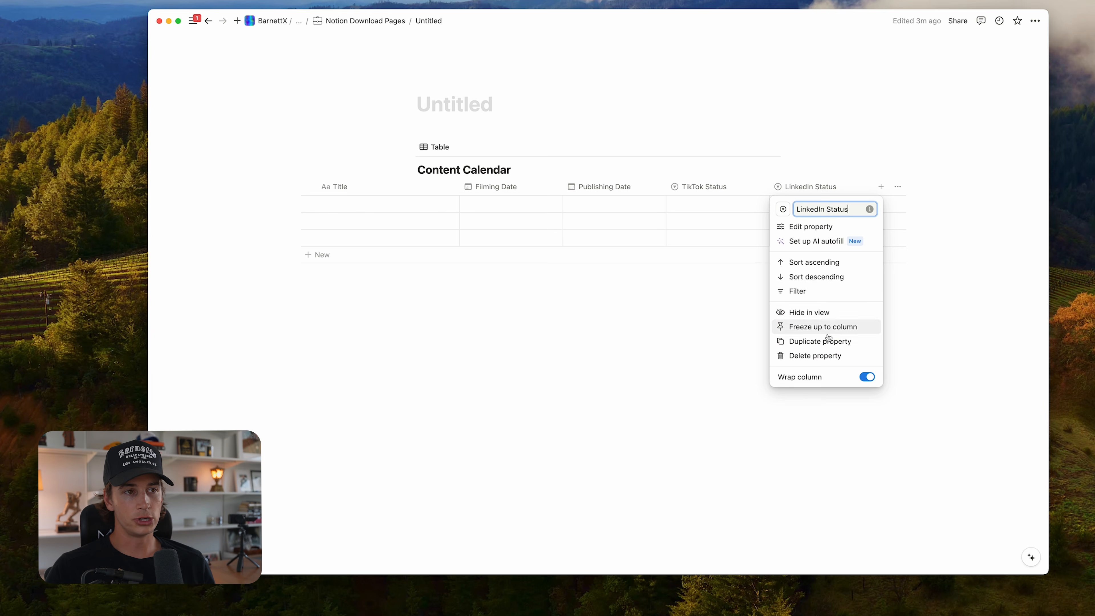
left_click(819, 341)
left_click(898, 186)
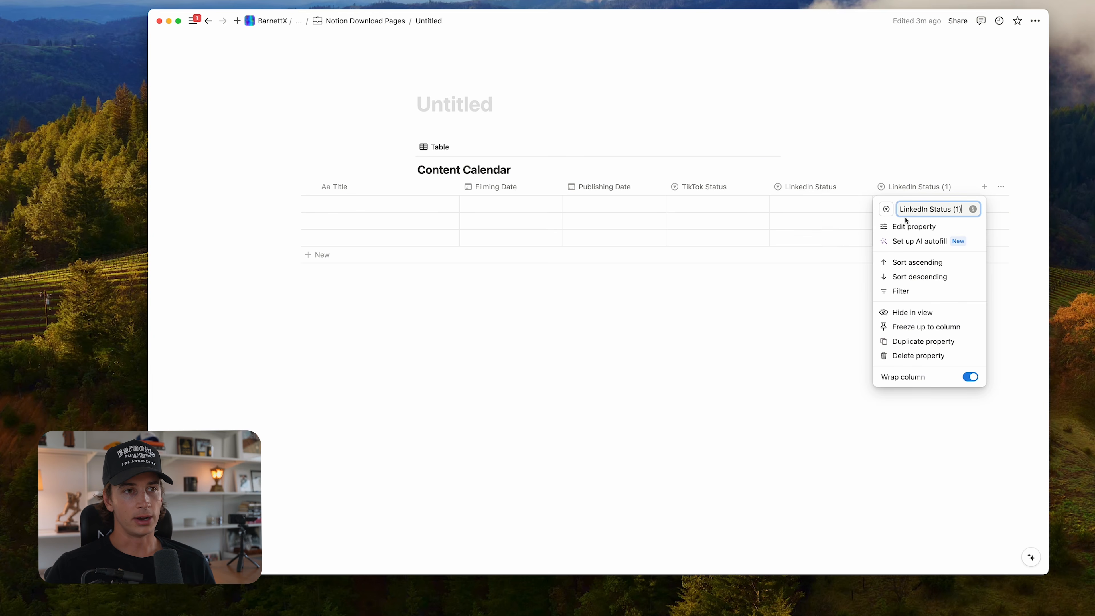
double_click(908, 211)
key("super+a")
type("Y")
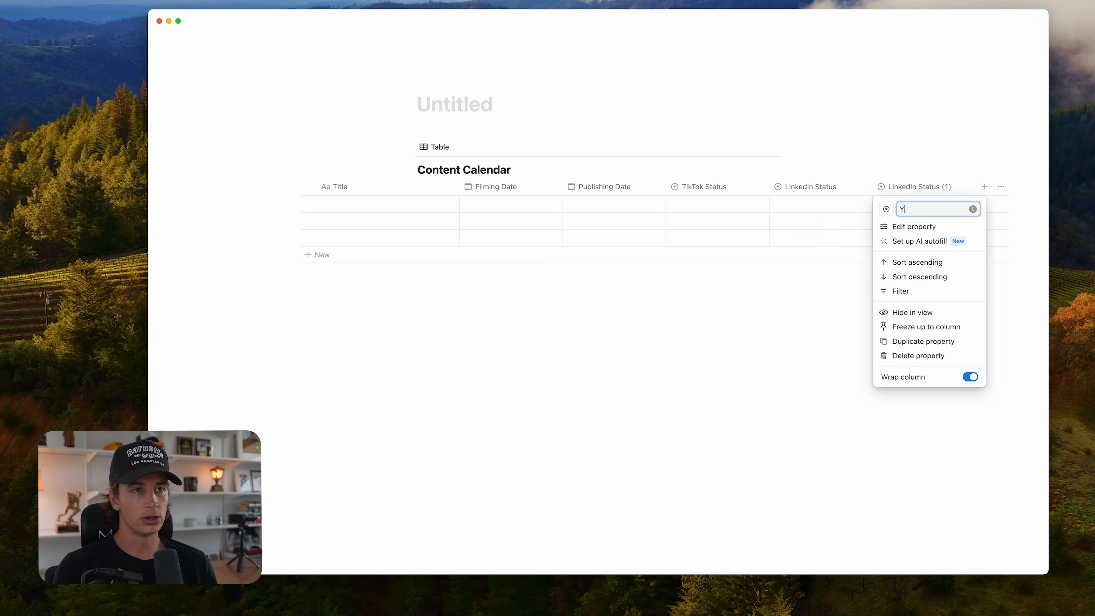
type("outuube Status")
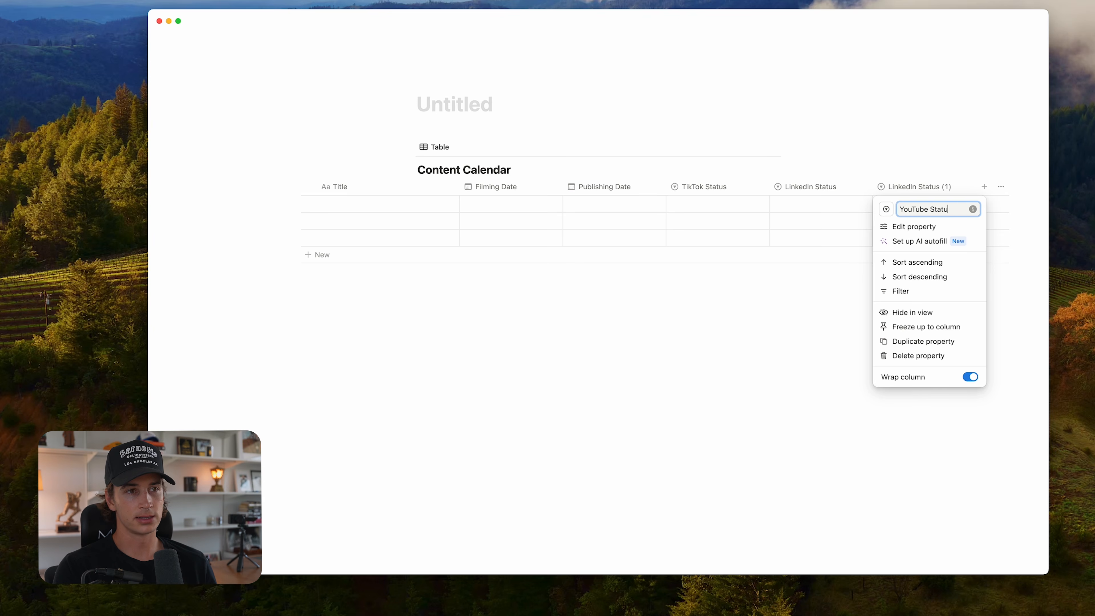
key("Return")
scroll(906, 221, "right", 3)
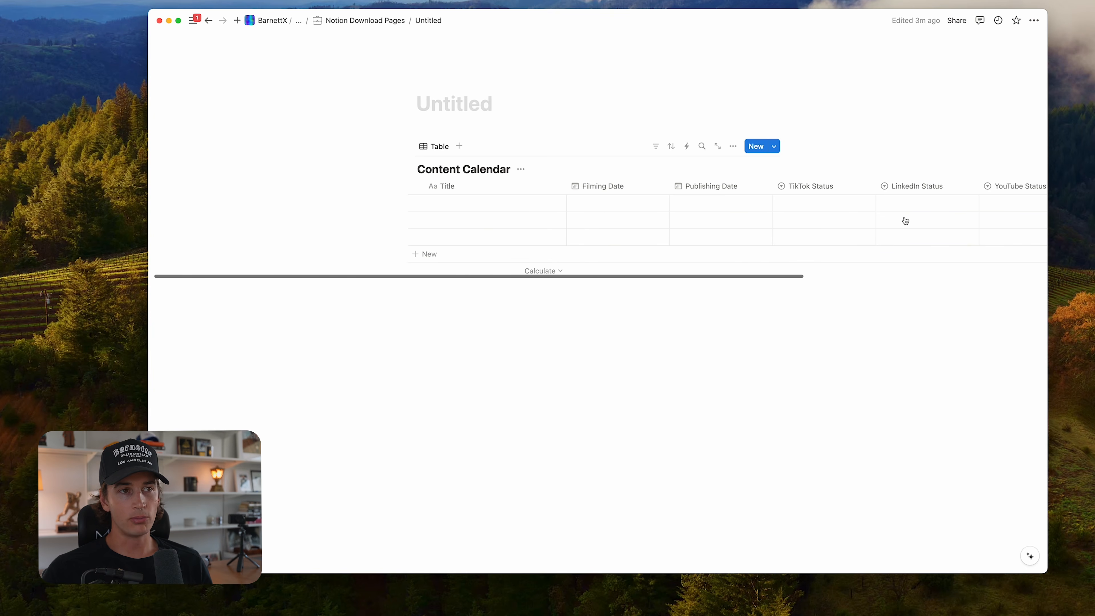
- Add a URL property named "Link To Drive" to the Content Calendar table after YouTube Status
scroll(906, 221, "right", 5)
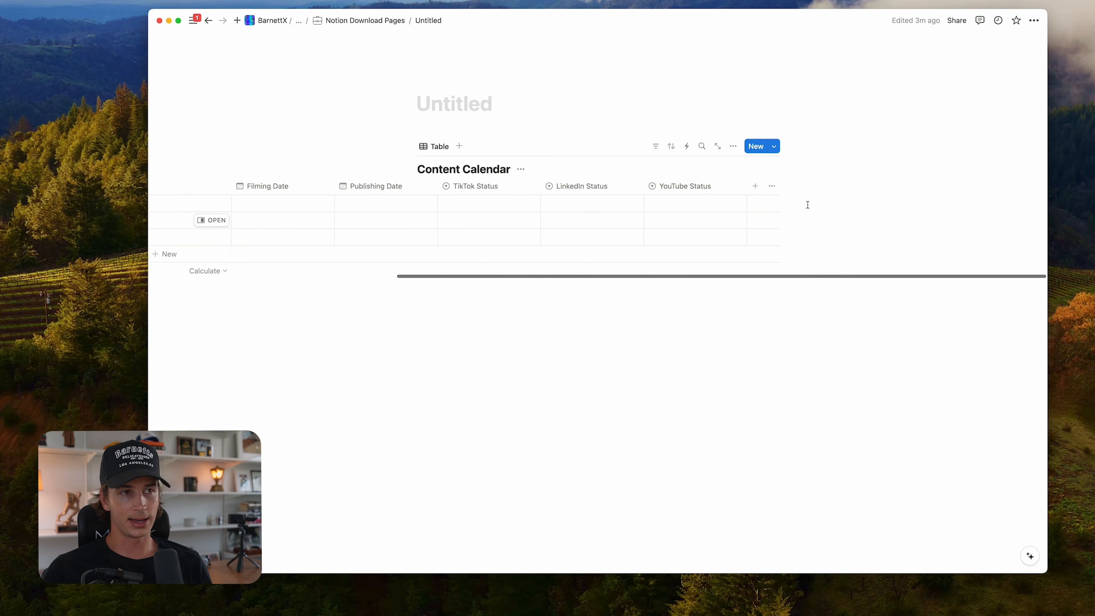
left_click(756, 186)
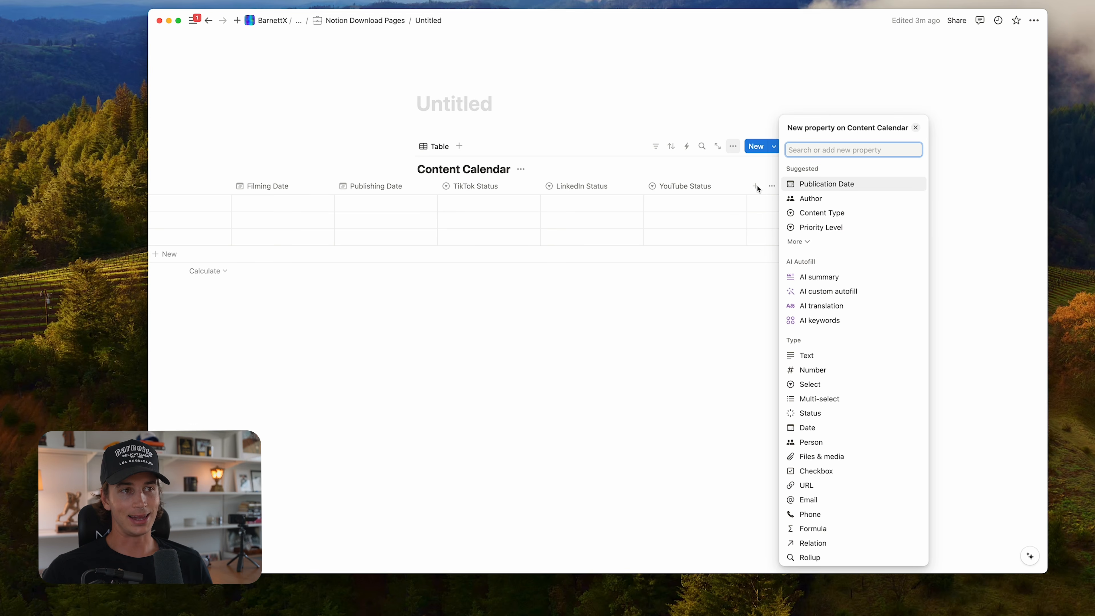
key("Down")
key("Down")
key("Escape")
left_click(759, 192)
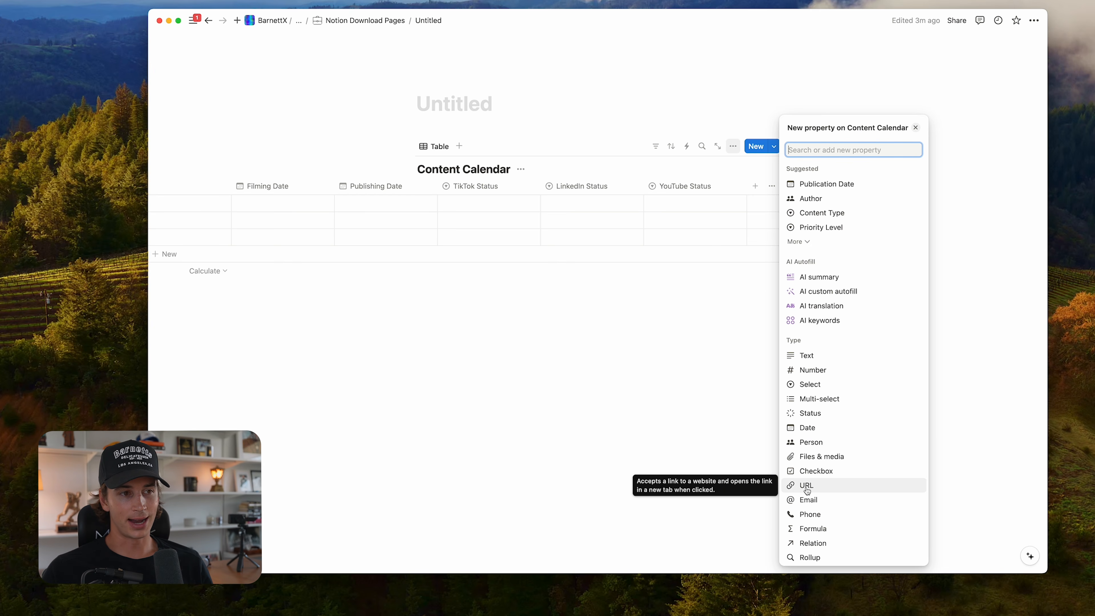
left_click(792, 490)
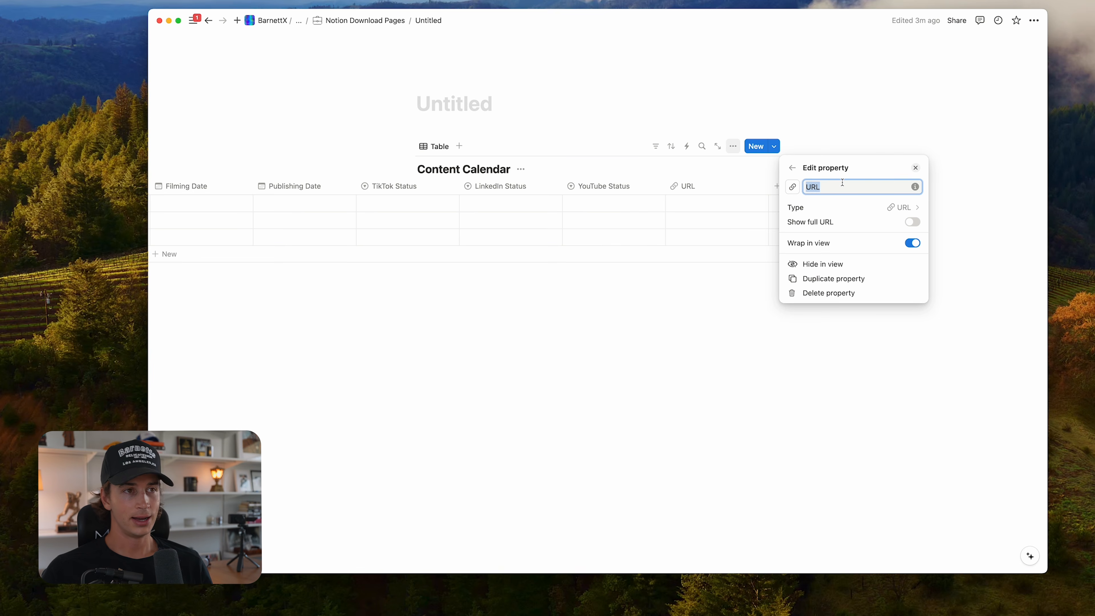
type("Link To Drive")
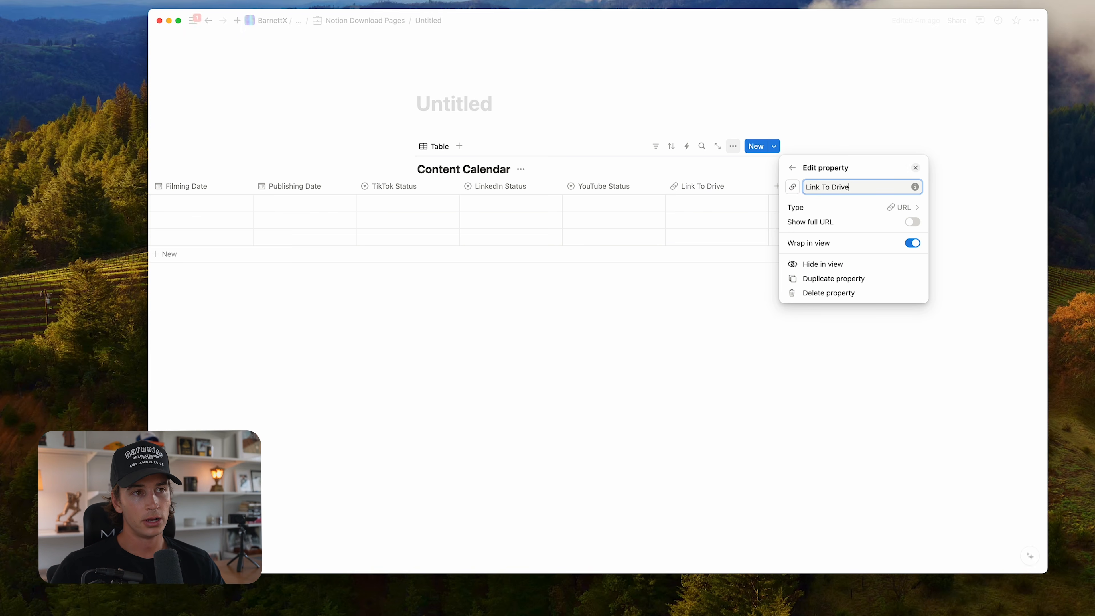
left_click(621, 345)
scroll(604, 208, "left", 10)
scroll(520, 207, "right", 5)
scroll(517, 204, "right", 8)
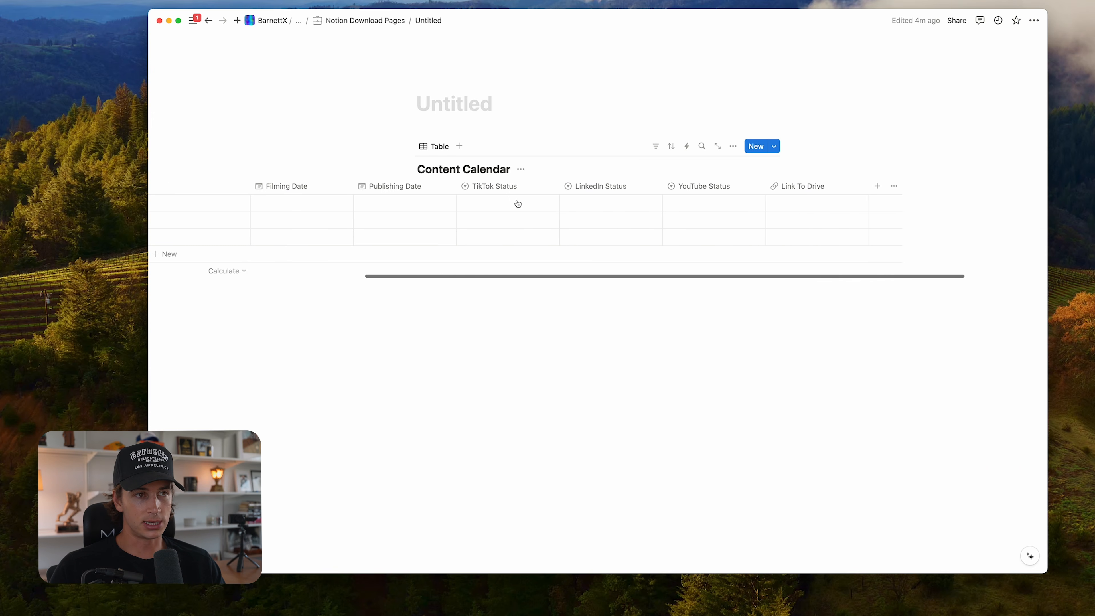
- Insert a row below the first row of Content Calendar and title it "How To Effectively Build Community"
scroll(518, 203, "left", 8)
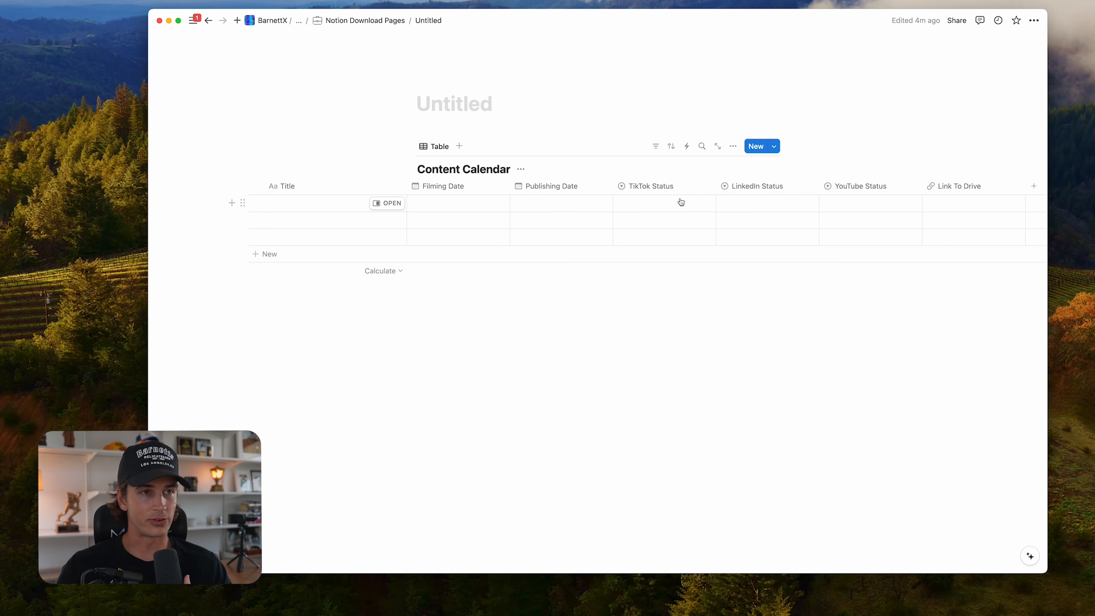
scroll(679, 206, "left", 5)
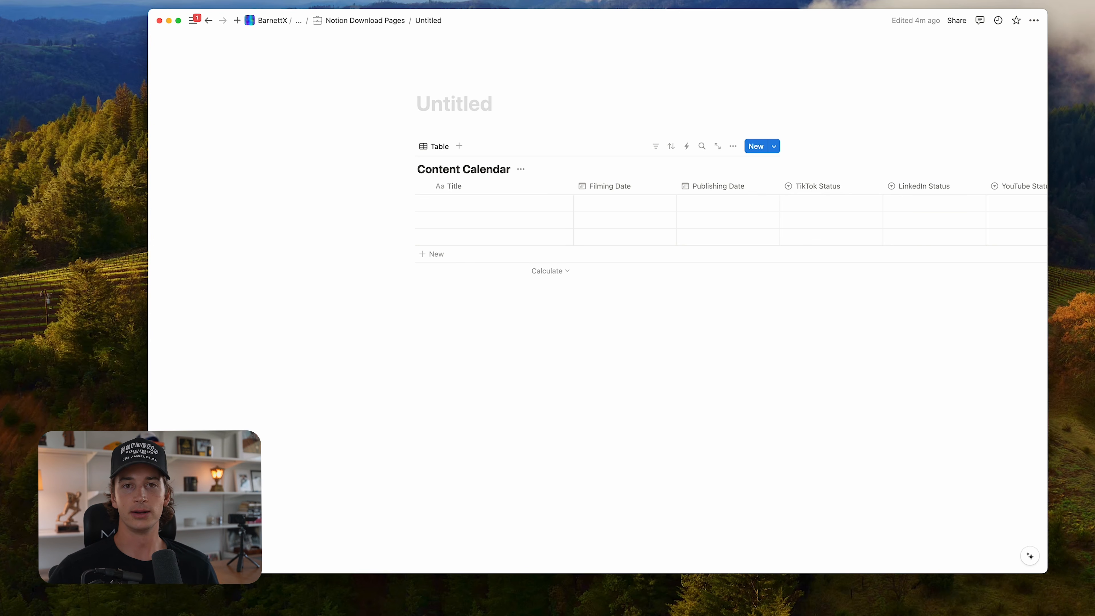
left_click(481, 204)
key("Escape")
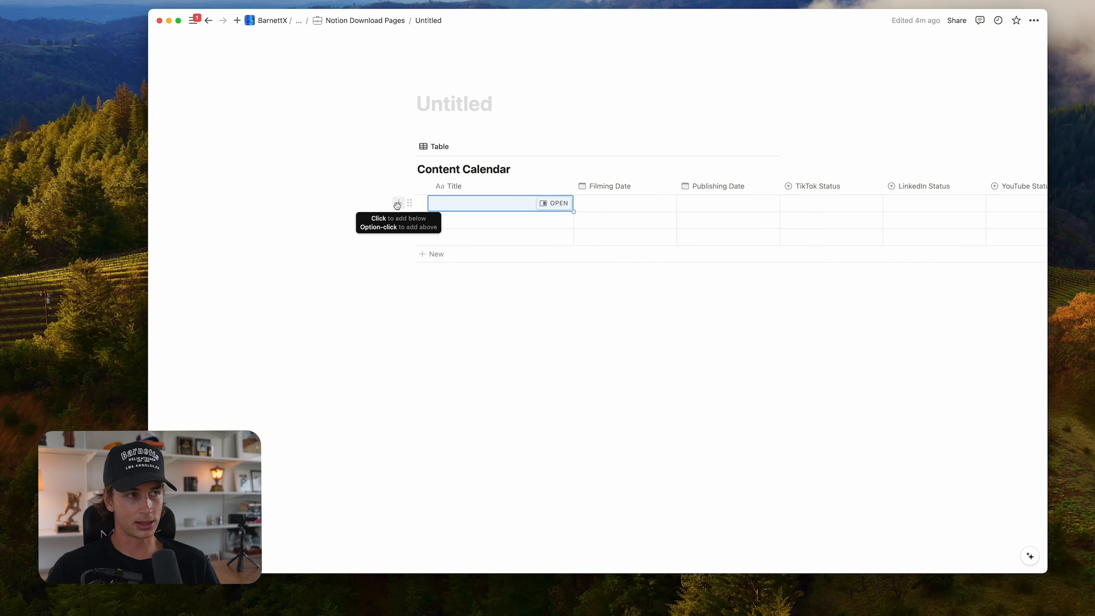
left_click(397, 204)
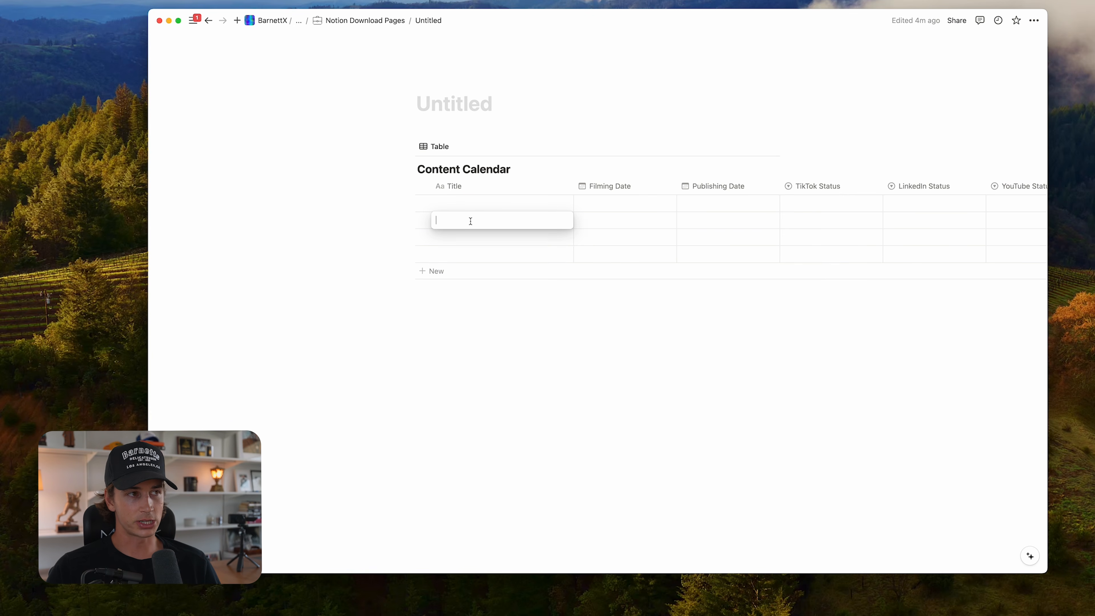
type("How To Eff")
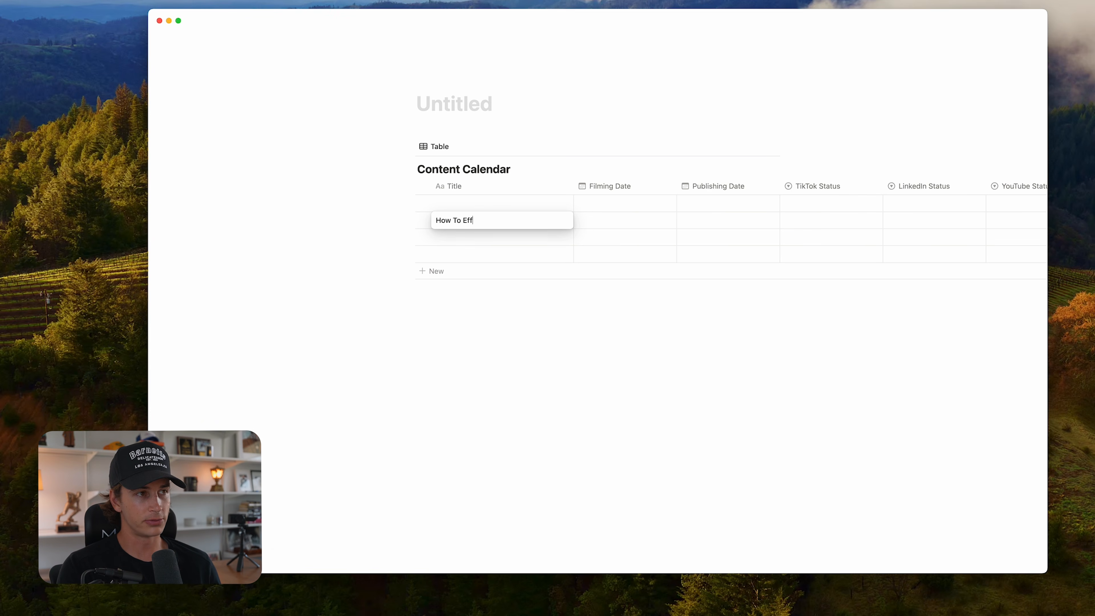
type("ectively Build Conten")
key("BackSpace")
key("BackSpace")
key("BackSpace")
key("BackSpace")
key("BackSpace")
type("ommu")
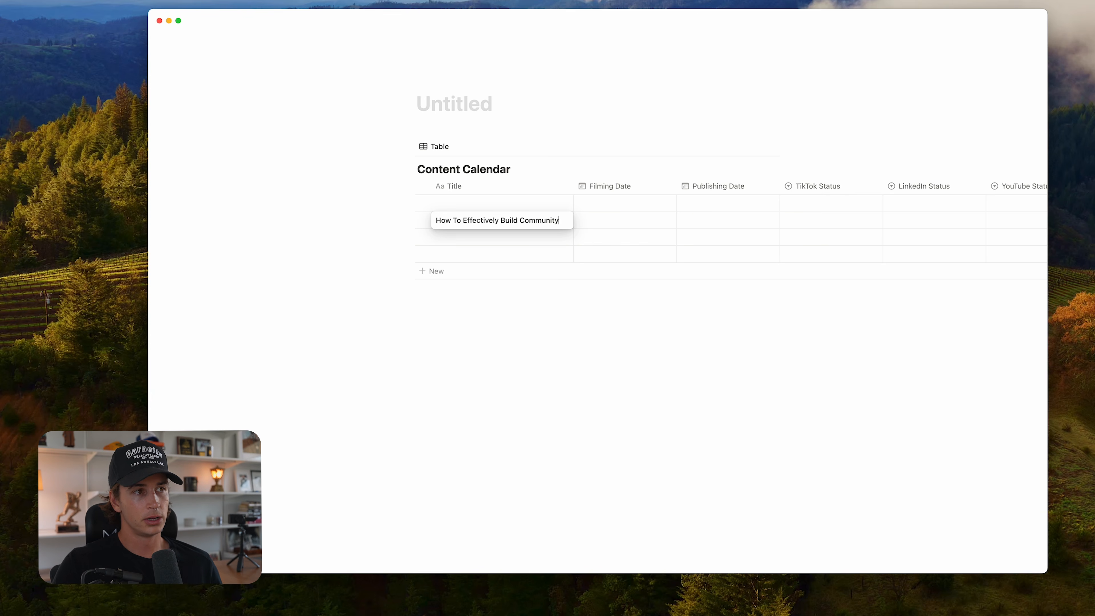
key("Escape")
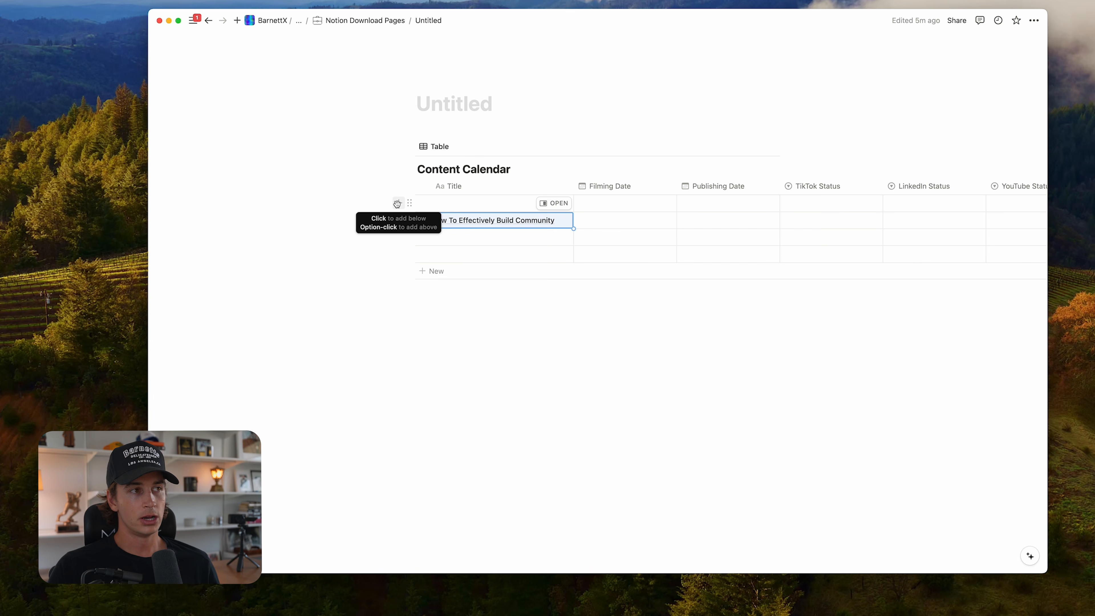
- Insert another blank row below the first row, open its page in side peek and close it
left_click(397, 203)
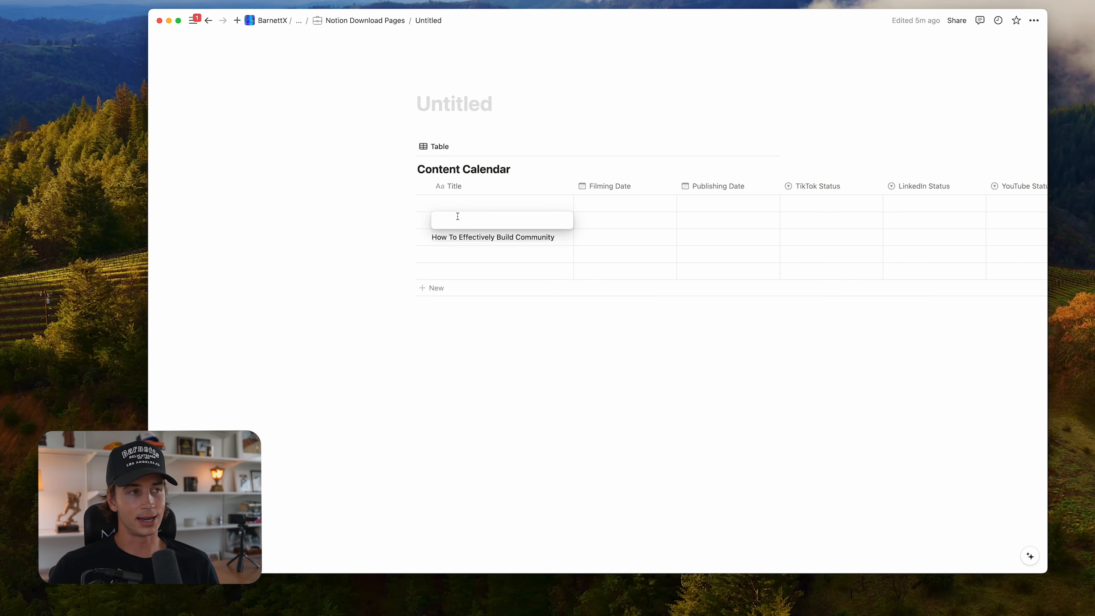
key("Escape")
left_click(554, 220)
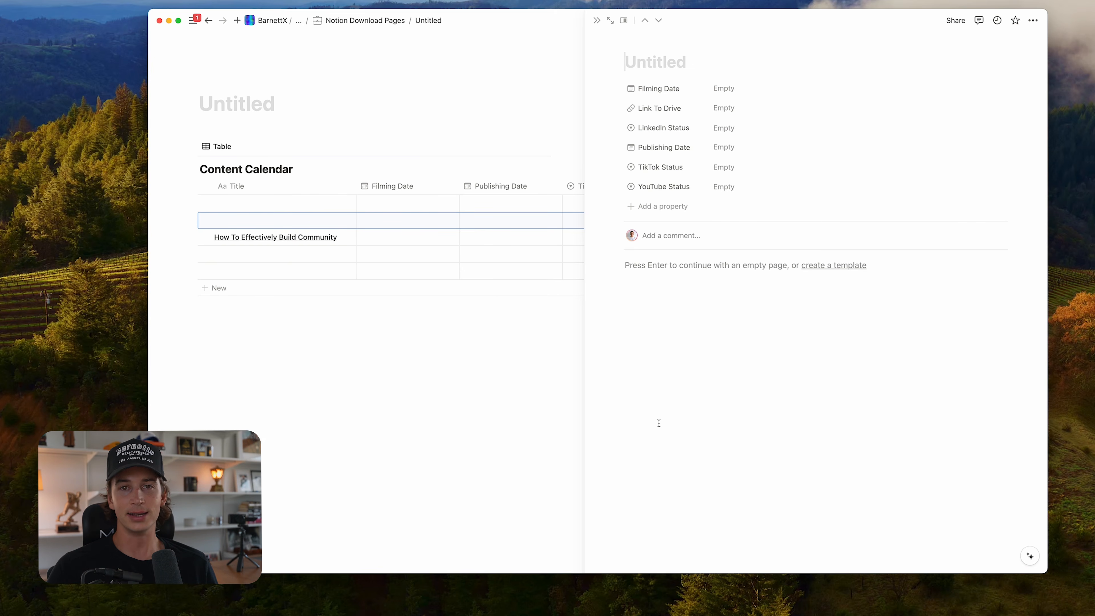
left_click(477, 392)
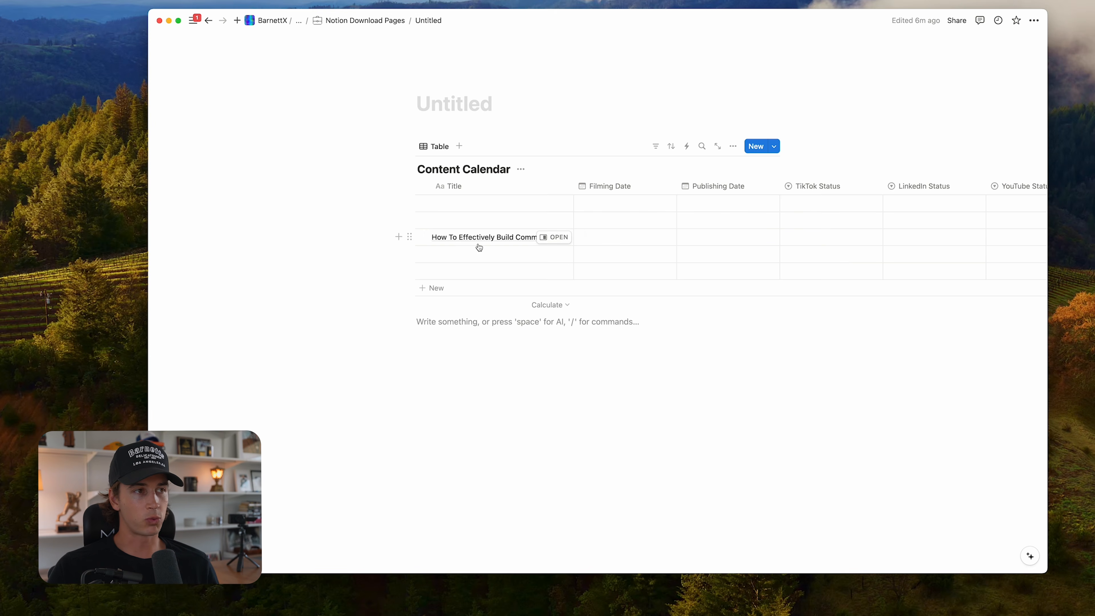
- View the "How To Effectively Build Community" entry in side peek and close it
left_click(455, 238)
key("Escape")
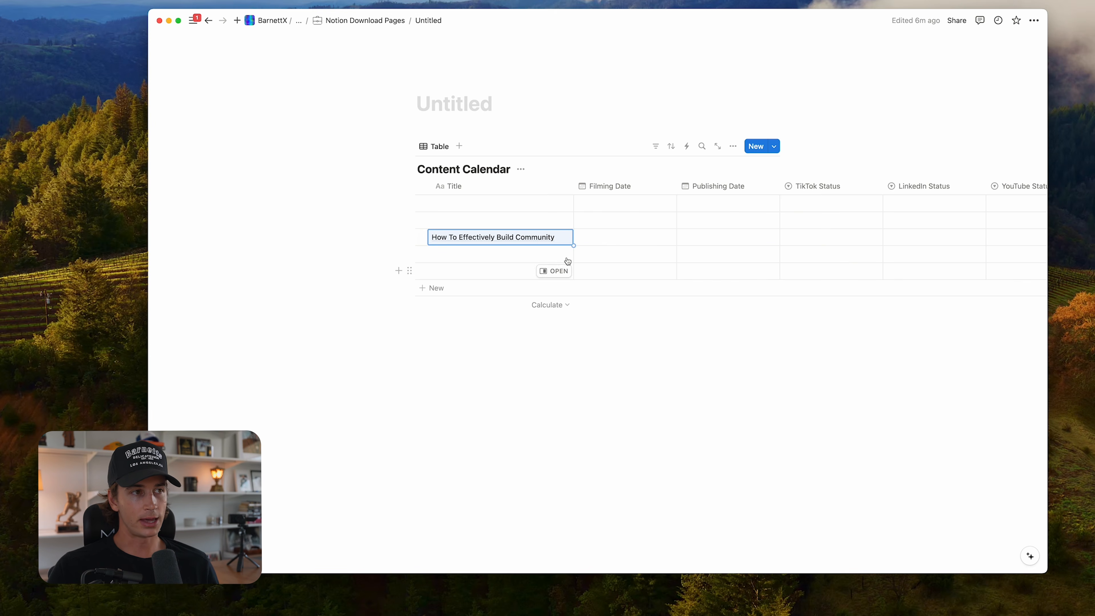
left_click(559, 237)
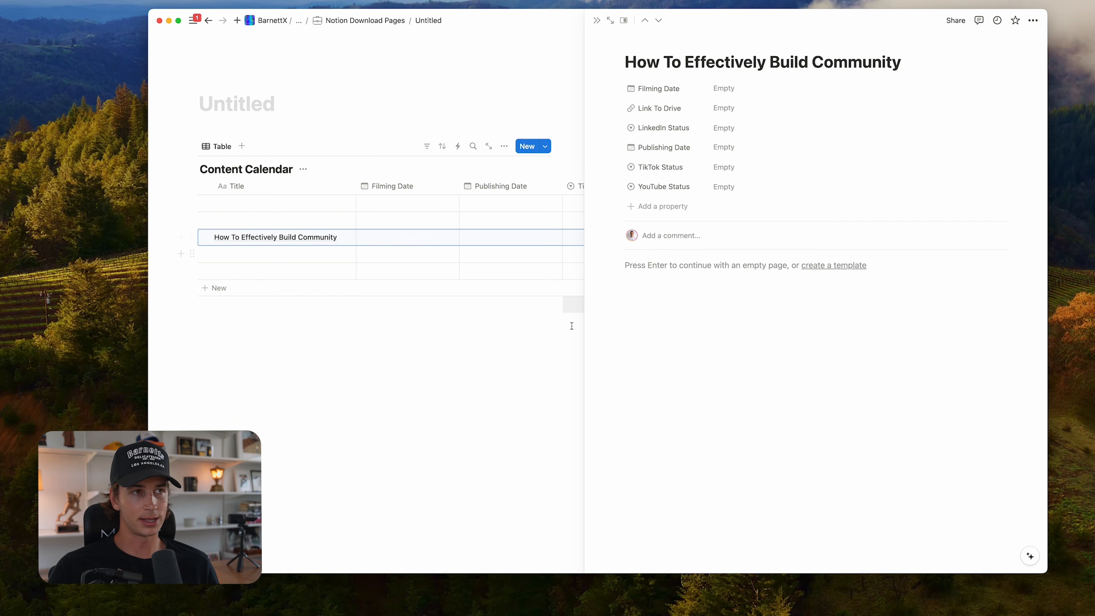
left_click(390, 466)
- Delete the four blank rows around the "How To Effectively Build Community" entry
left_click_drag(349, 277, 506, 257)
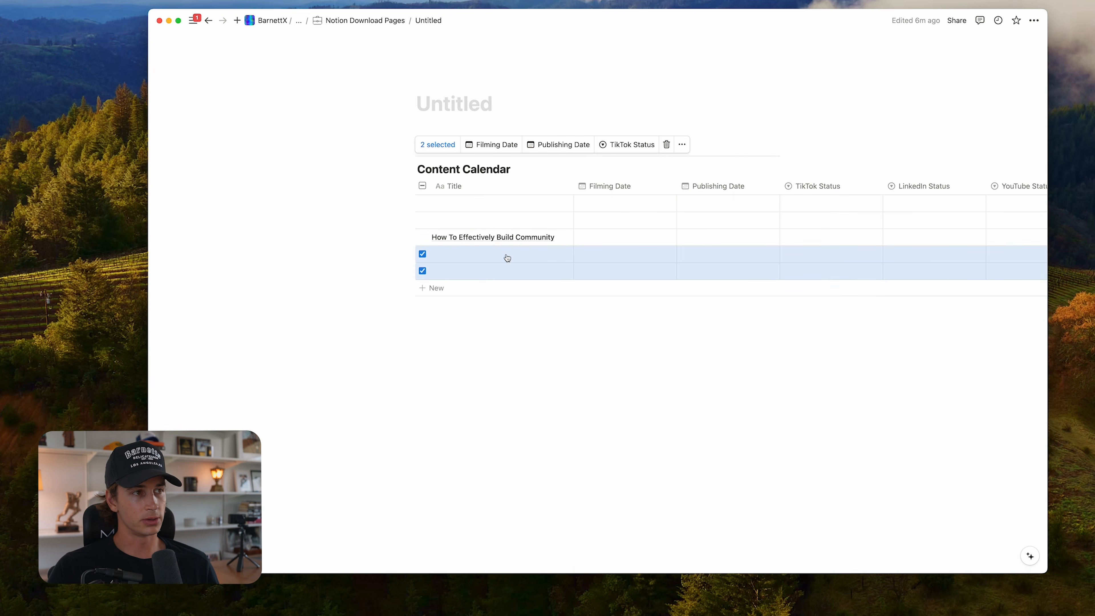
left_click_drag(383, 219, 546, 205)
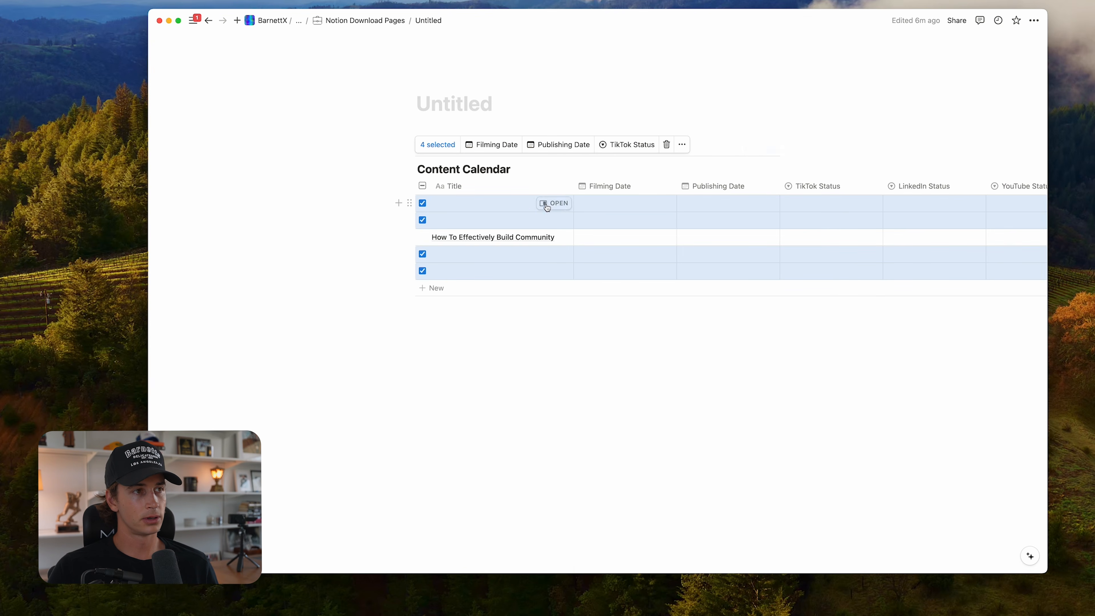
right_click(546, 204)
left_click(578, 281)
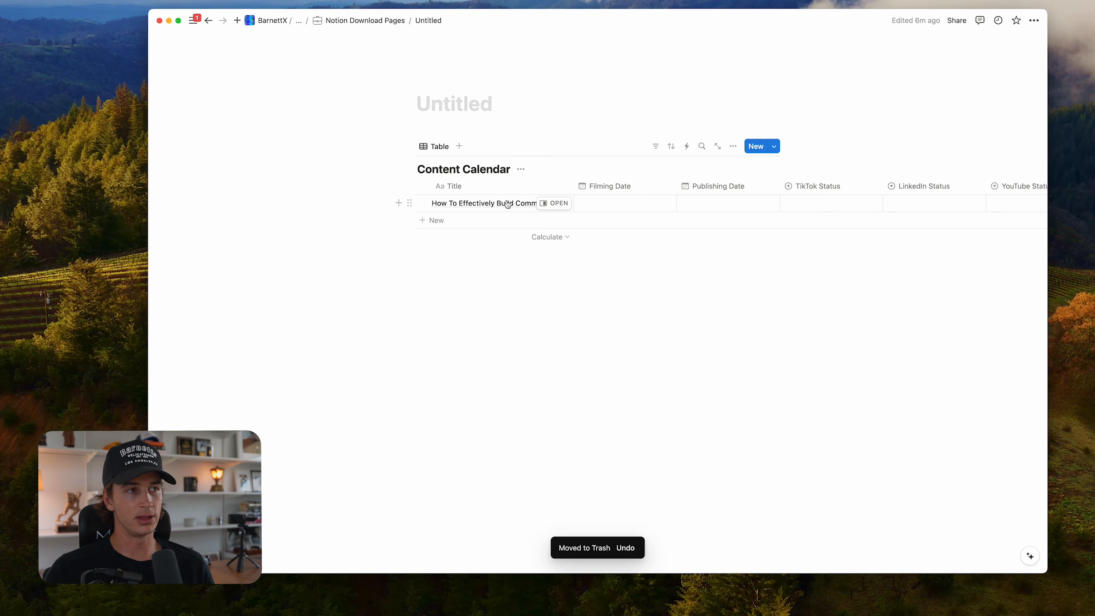
- Open the "How To Effectively Build Community" entry in side peek and make the peek pane narrower
left_click(553, 203)
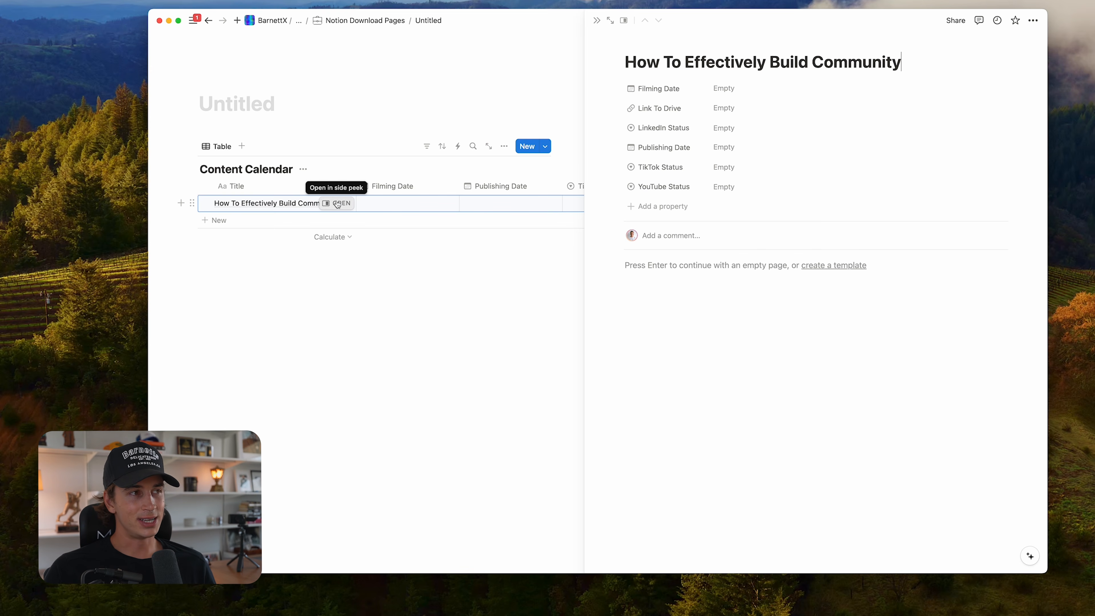
left_click(339, 255)
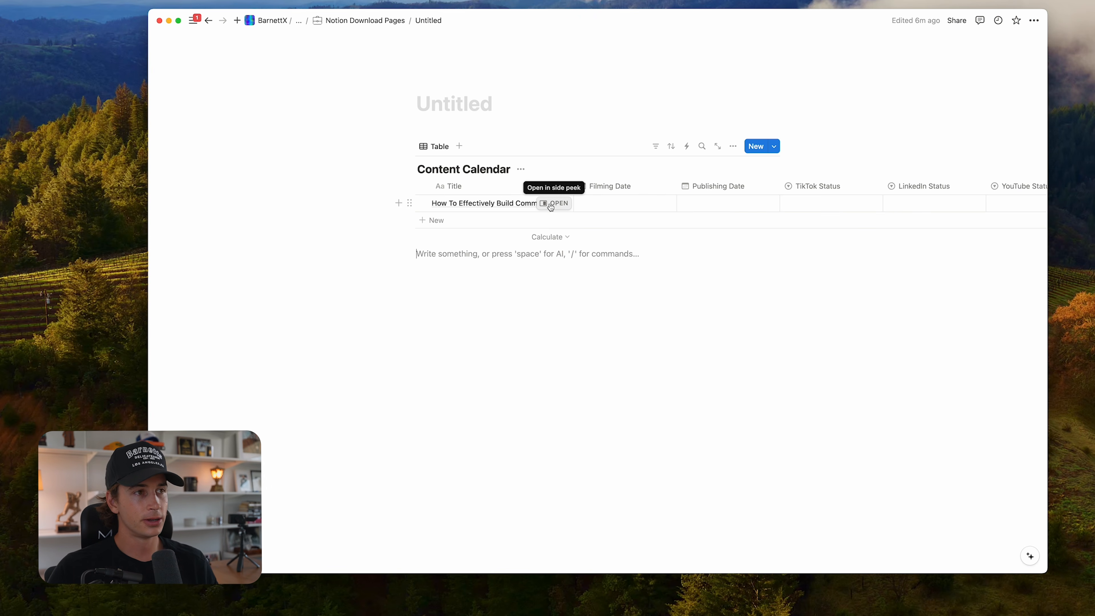
left_click(551, 206)
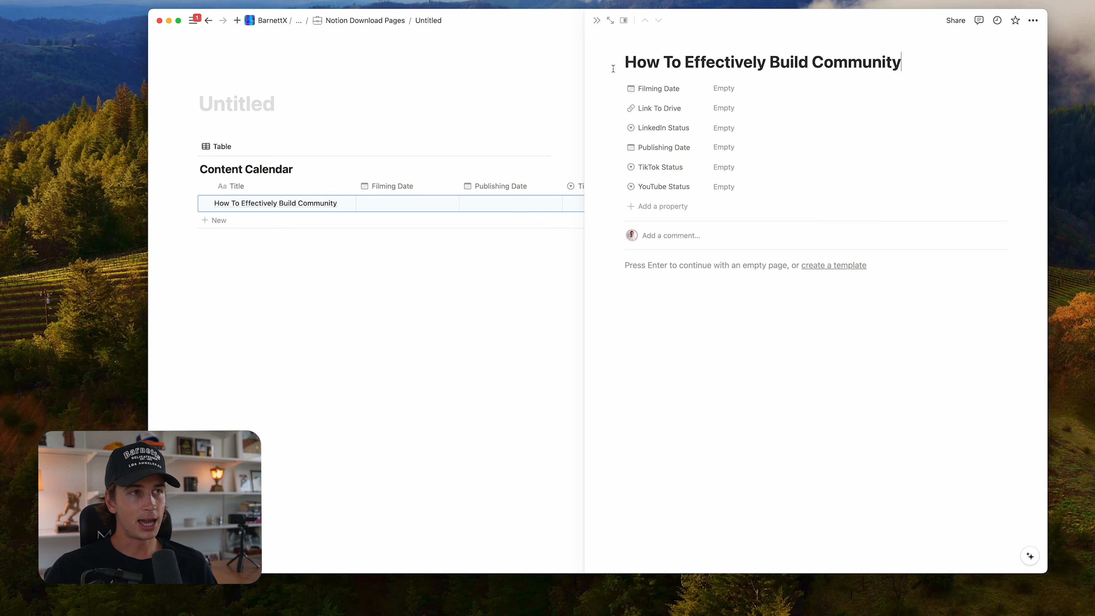
left_click_drag(586, 62, 846, 140)
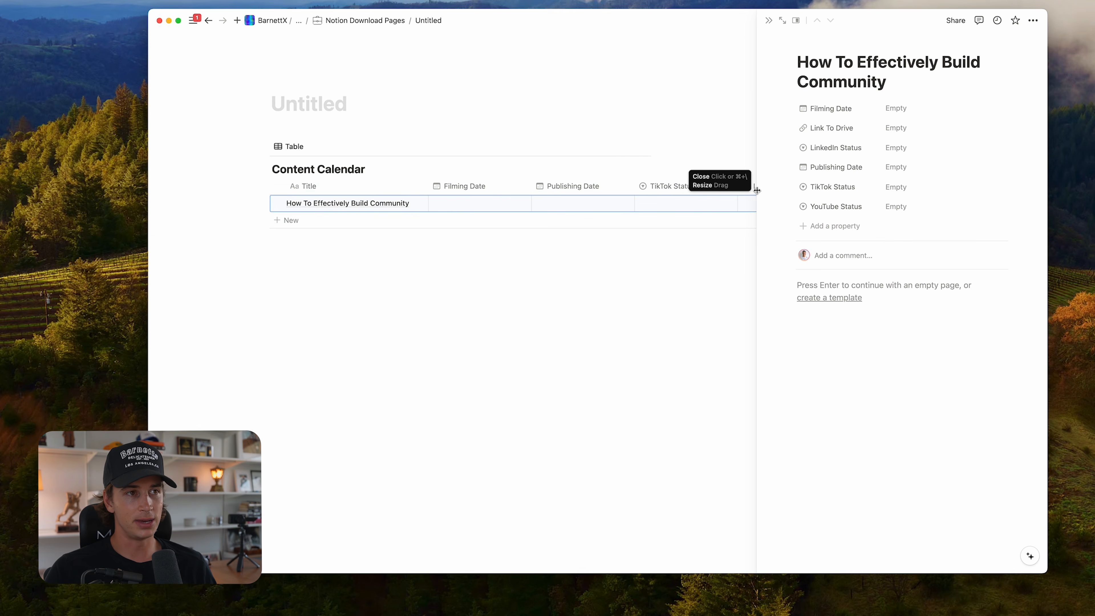
- View the entry as a full page, return to the calendar page and close the side peek
left_click(782, 22)
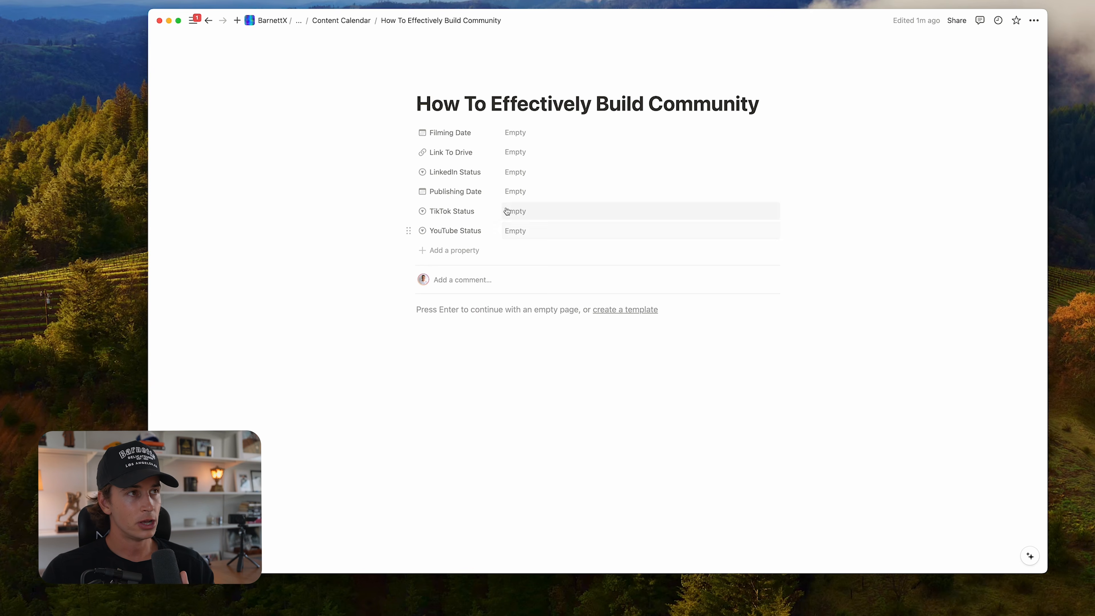
left_click(208, 20)
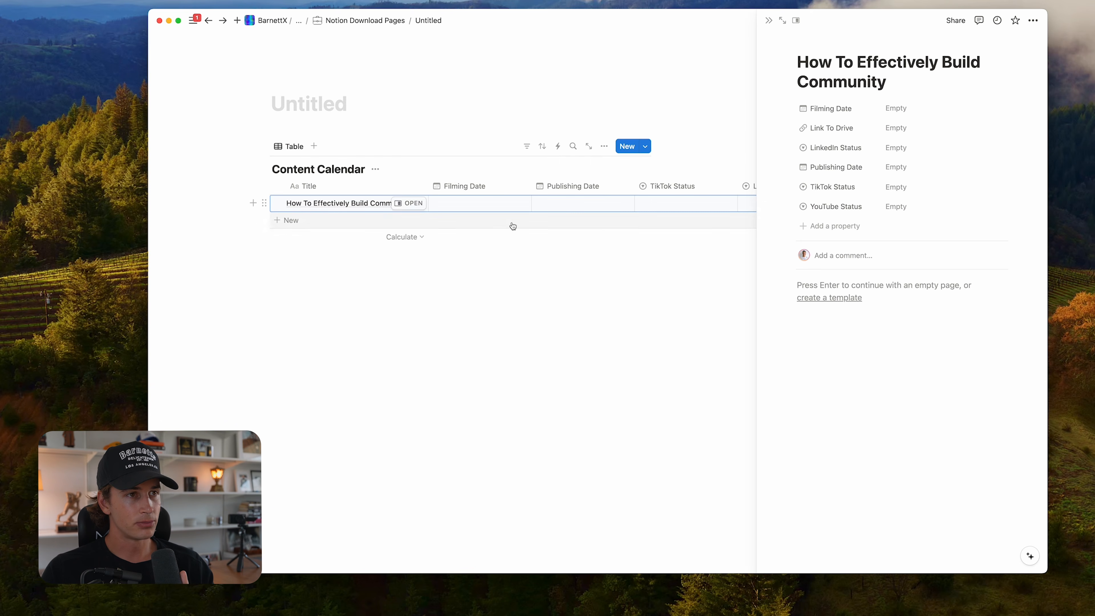
left_click(530, 310)
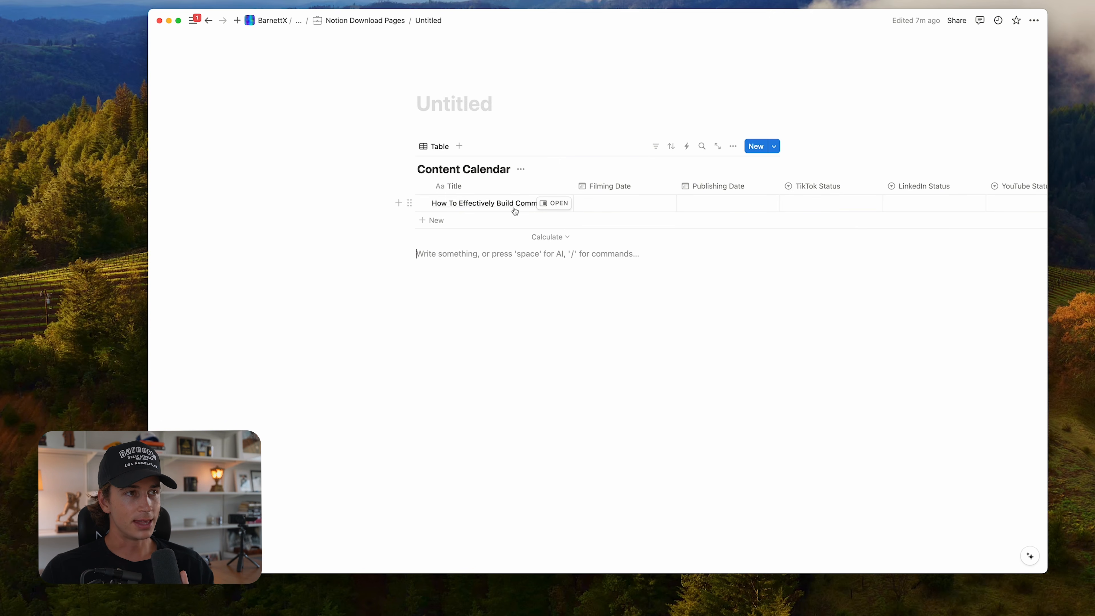
- Open the "How To Effectively Build Community" entry as a full page
scroll(480, 212, "right", 10)
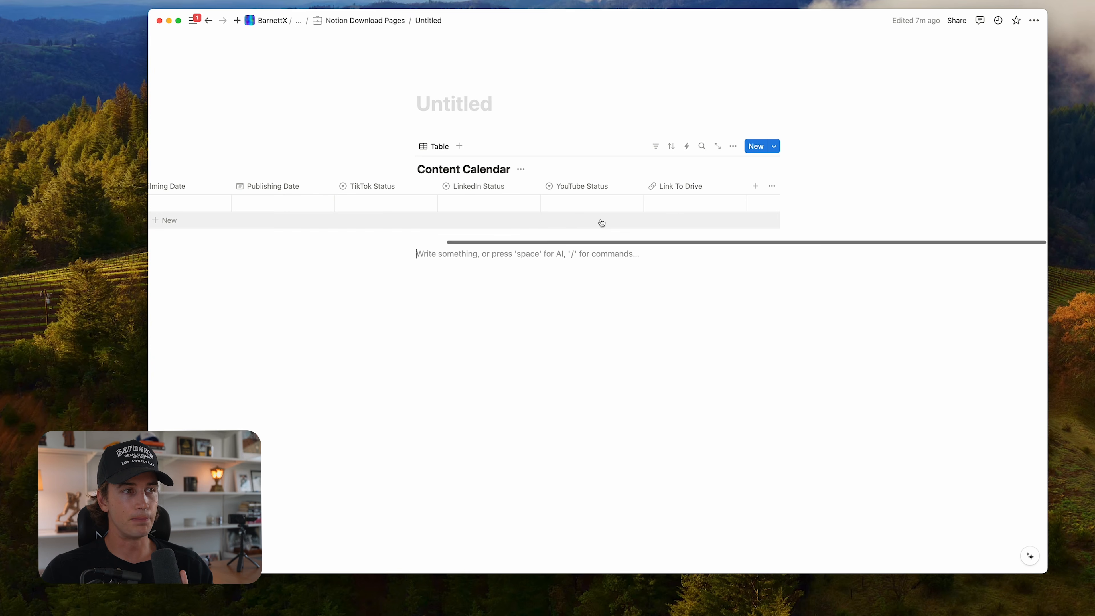
scroll(514, 206, "left", 10)
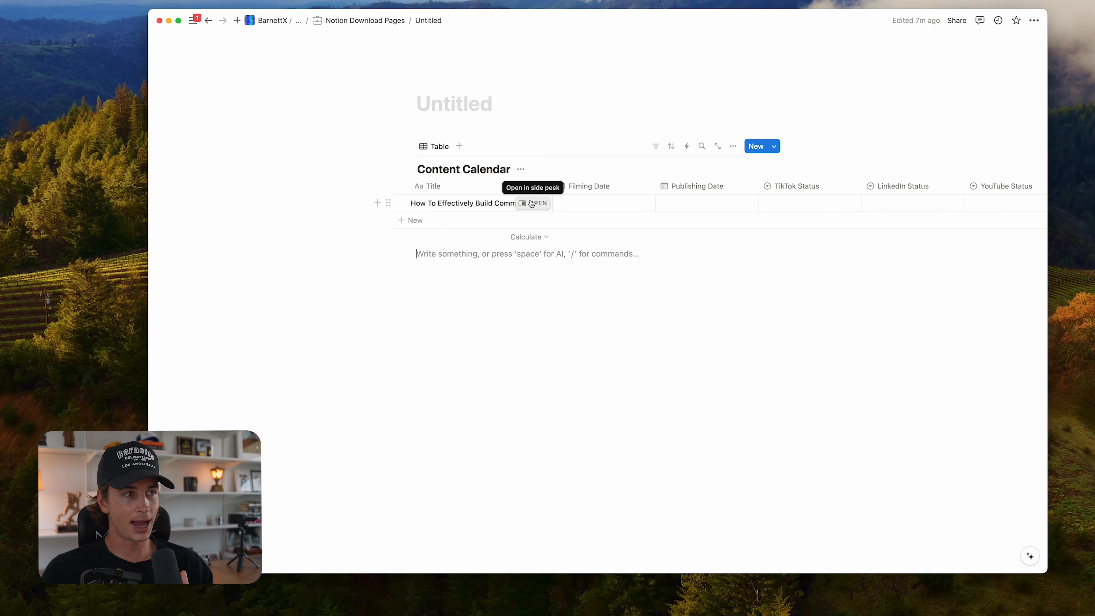
left_click(532, 204)
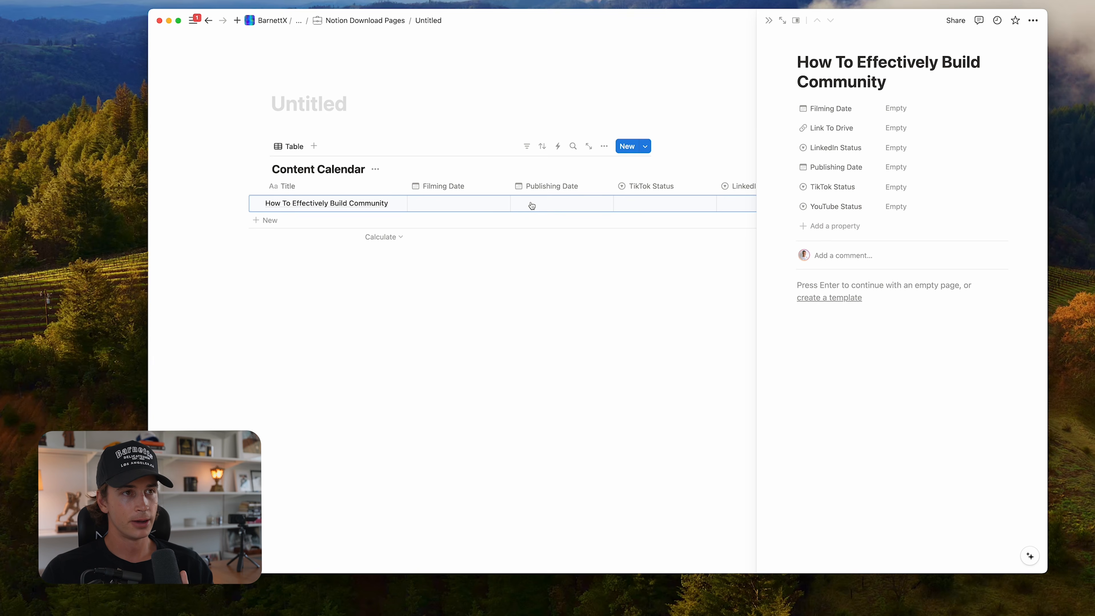
left_click(794, 21)
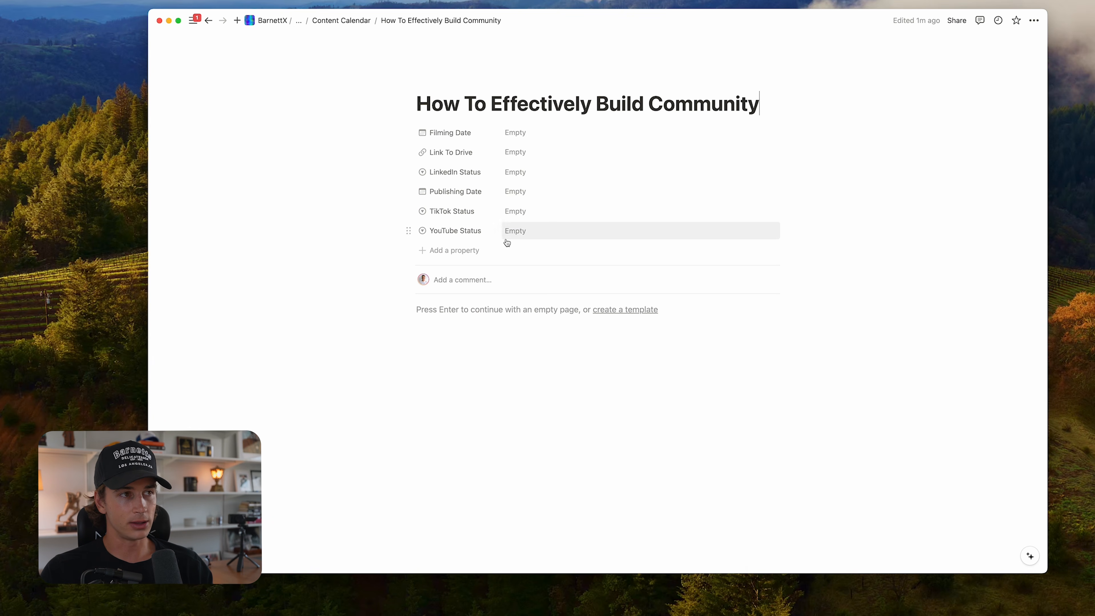
- Set the entry's Filming Date to 09/16/2024 and include a time
left_click(515, 134)
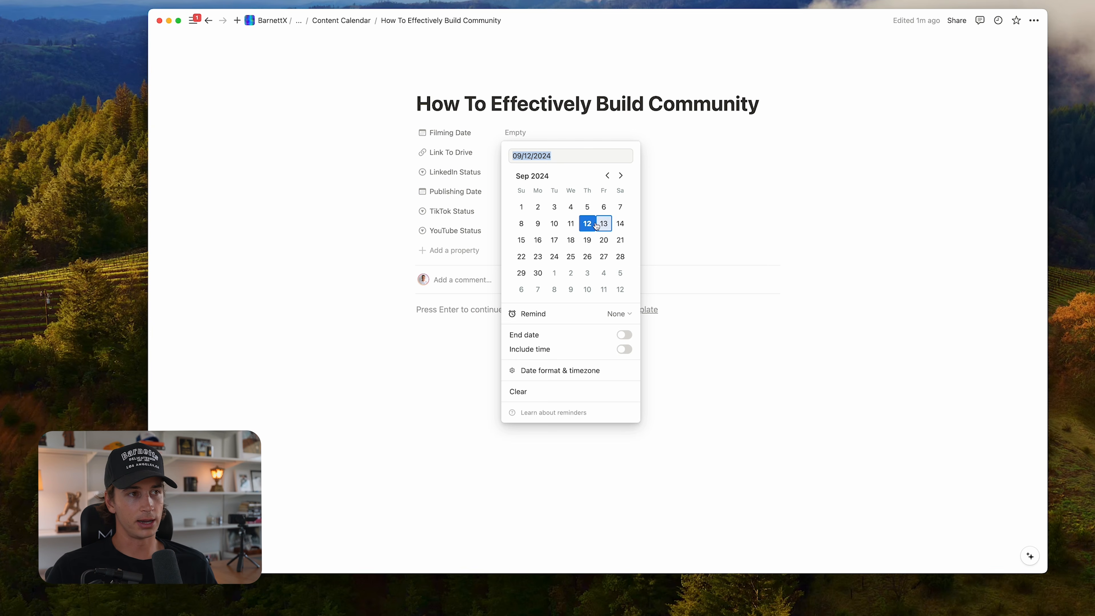
left_click(541, 240)
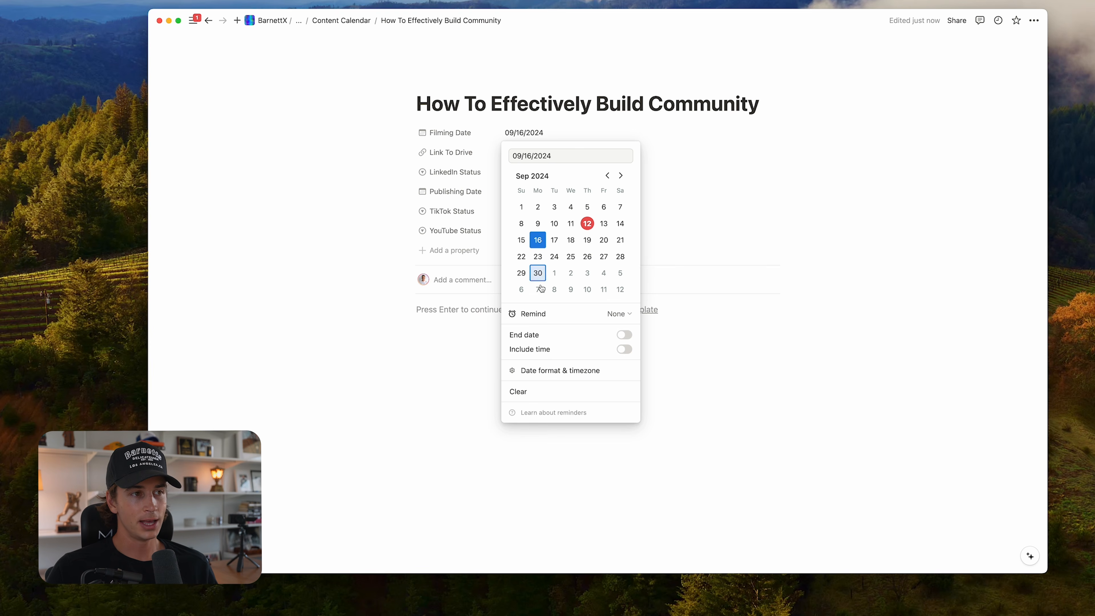
left_click(625, 350)
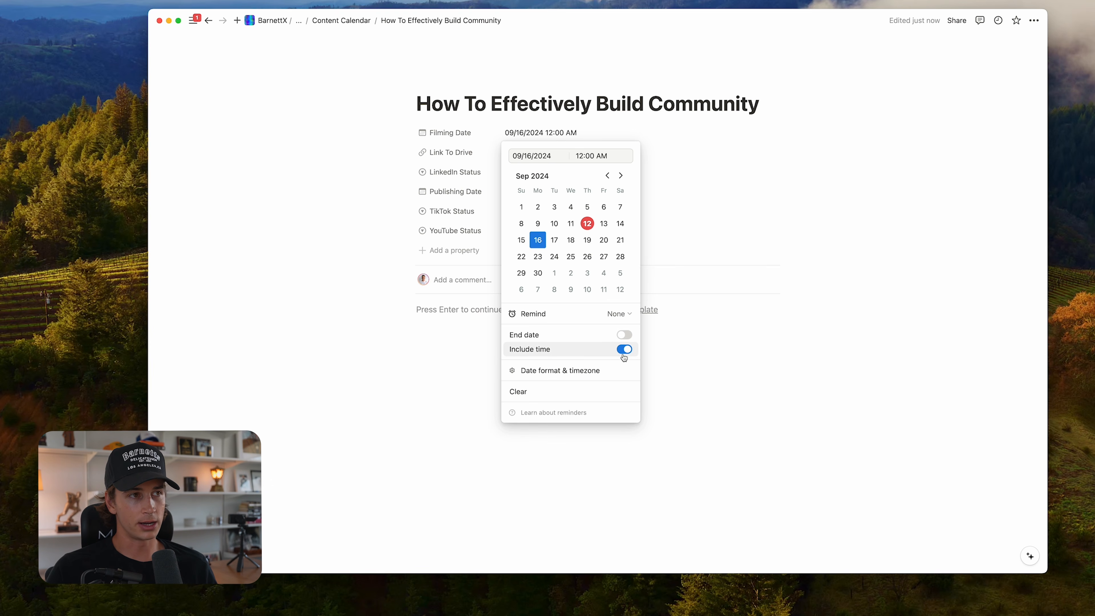
- Remove the time from the entry's Filming Date and clear the date value
type("PM")
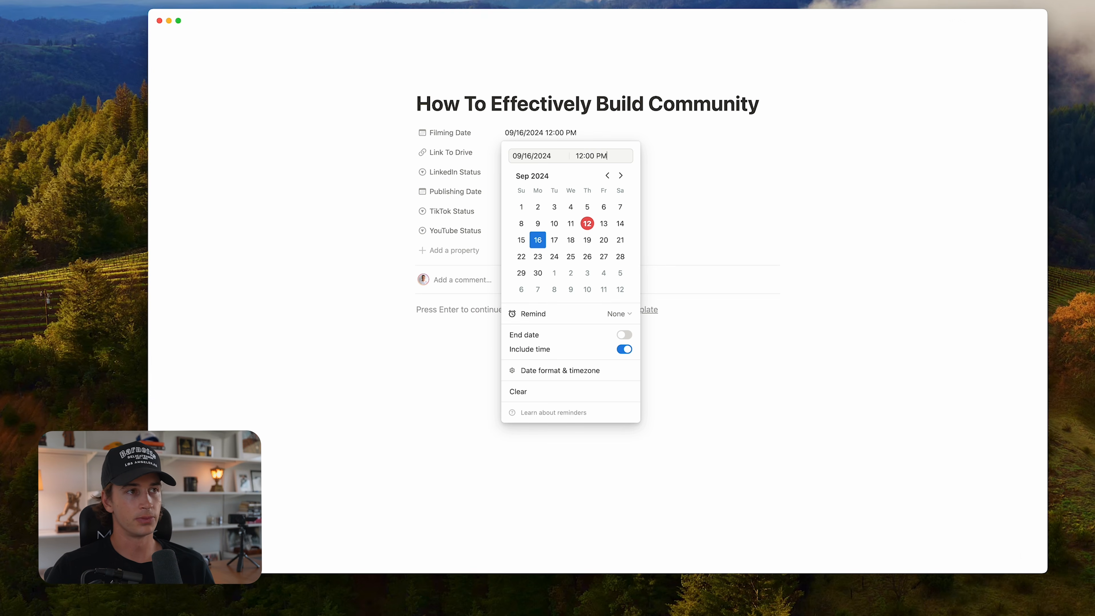
left_click(630, 352)
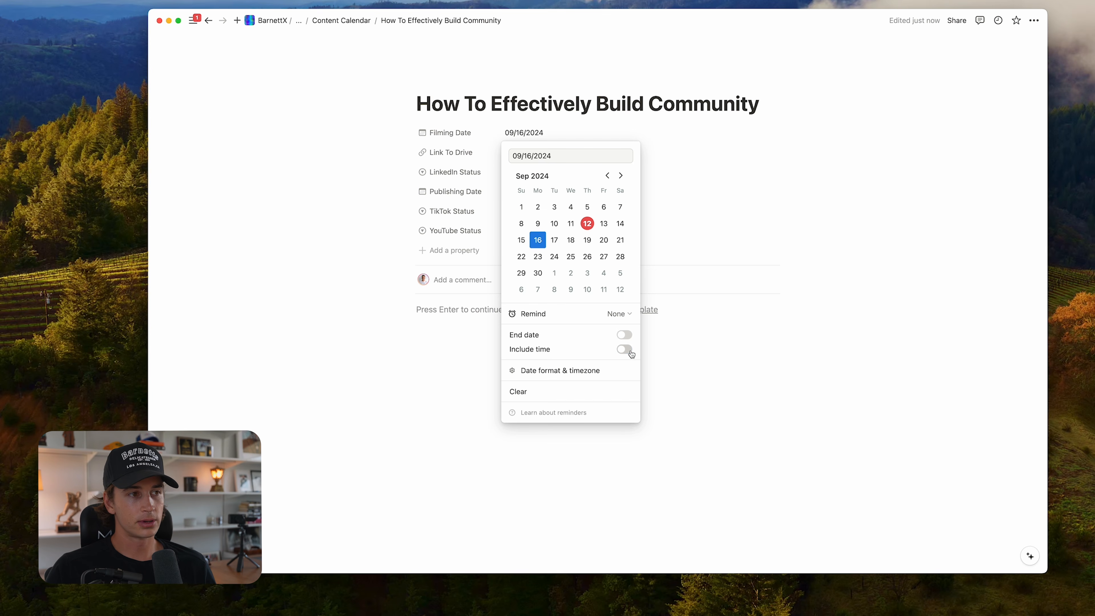
left_click(564, 391)
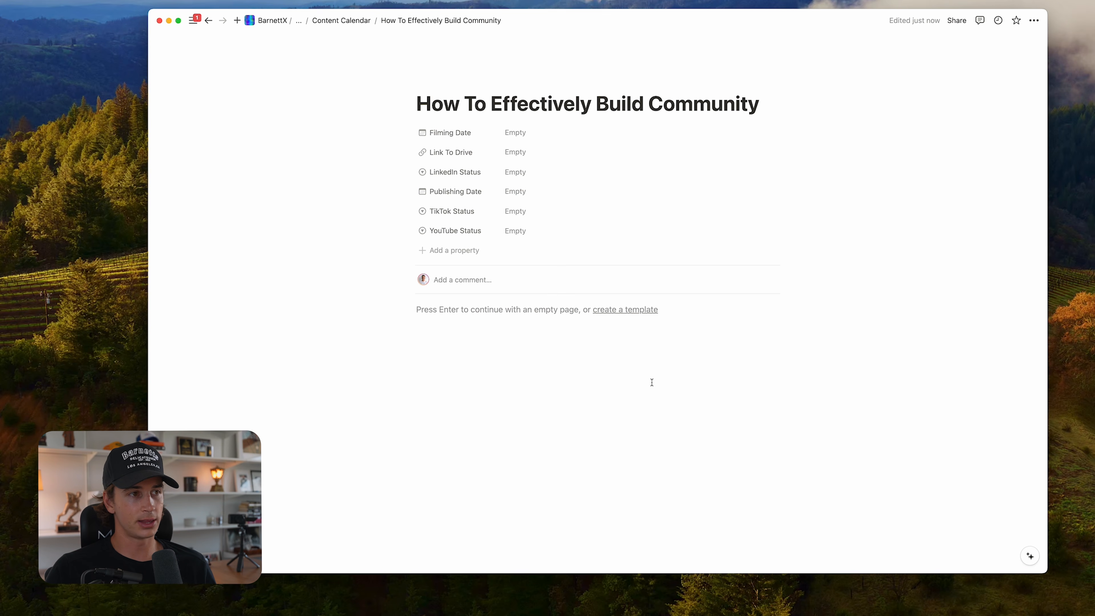
- Set the entry's Filming Date to 09/16/2024 without a time
left_click(539, 135)
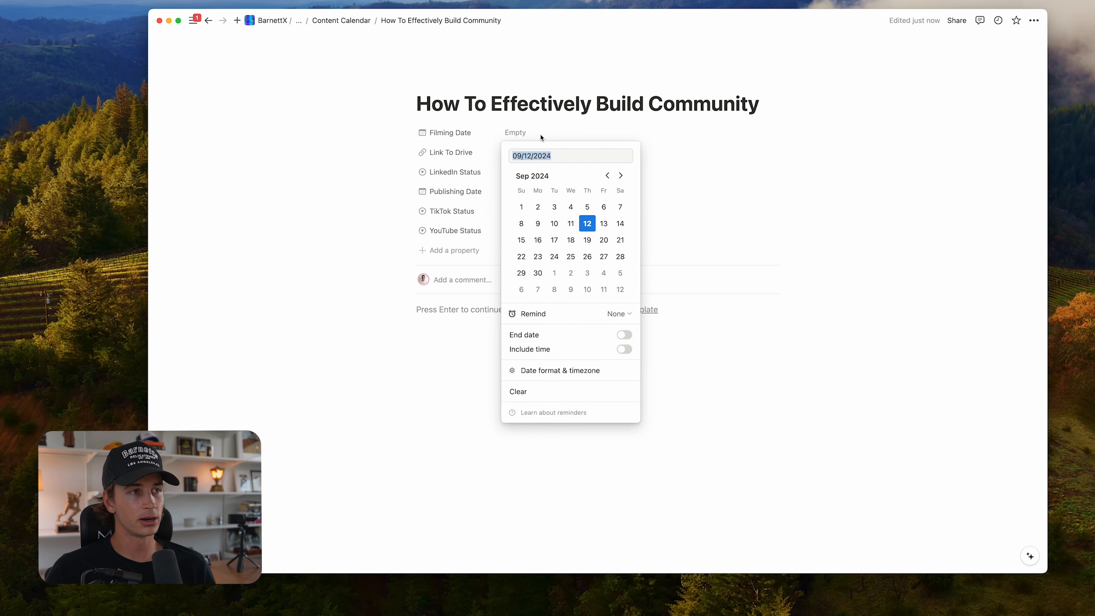
left_click(538, 241)
left_click(476, 381)
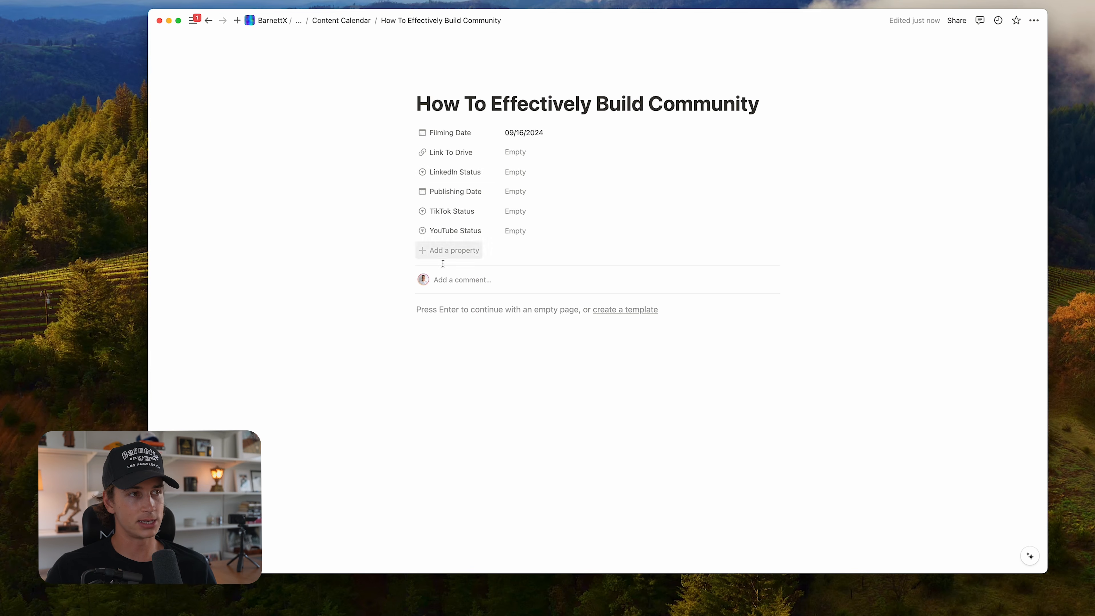
- Reorder the entry's properties so Publishing Date follows Filming Date and Link To Drive comes last
left_click_drag(409, 191, 409, 149)
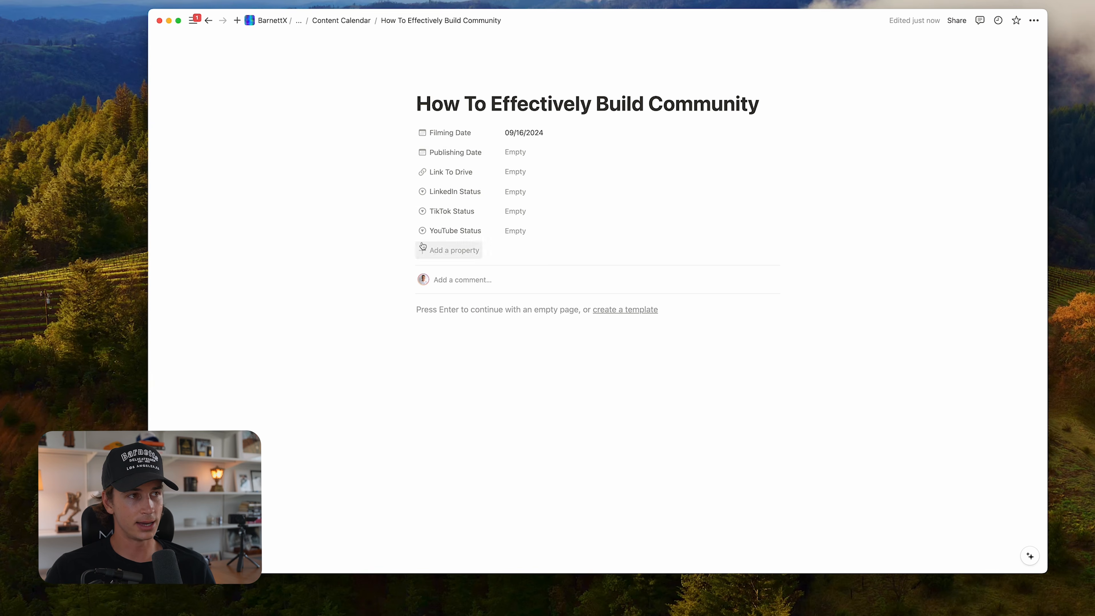
left_click_drag(408, 172, 413, 235)
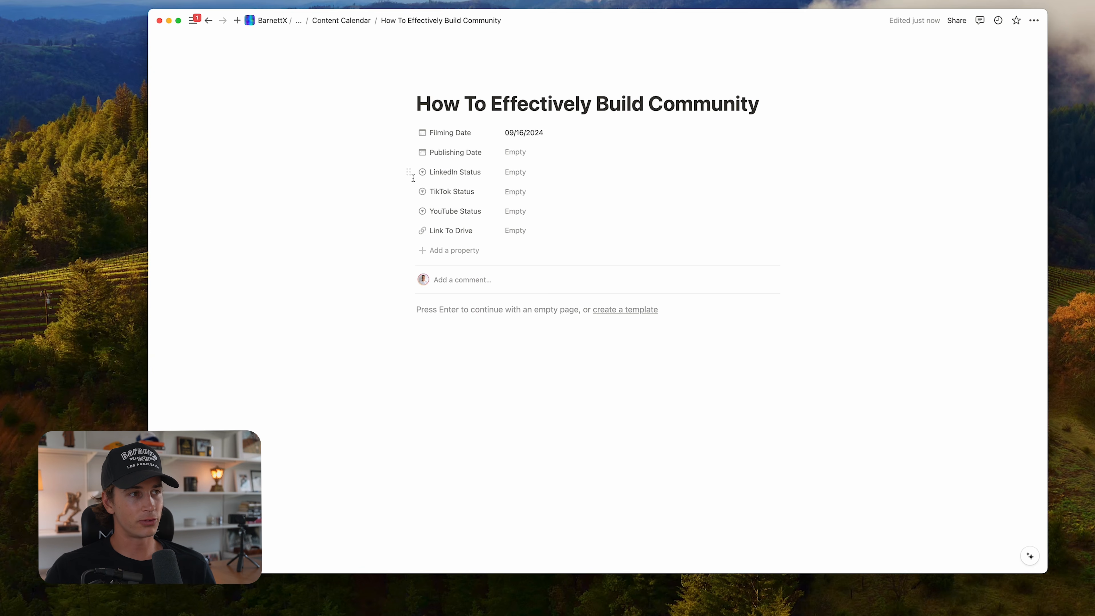
mouse_move(411, 166)
left_mouse_down()
mouse_move(406, 122)
mouse_move(406, 196)
mouse_move(406, 172)
left_mouse_up()
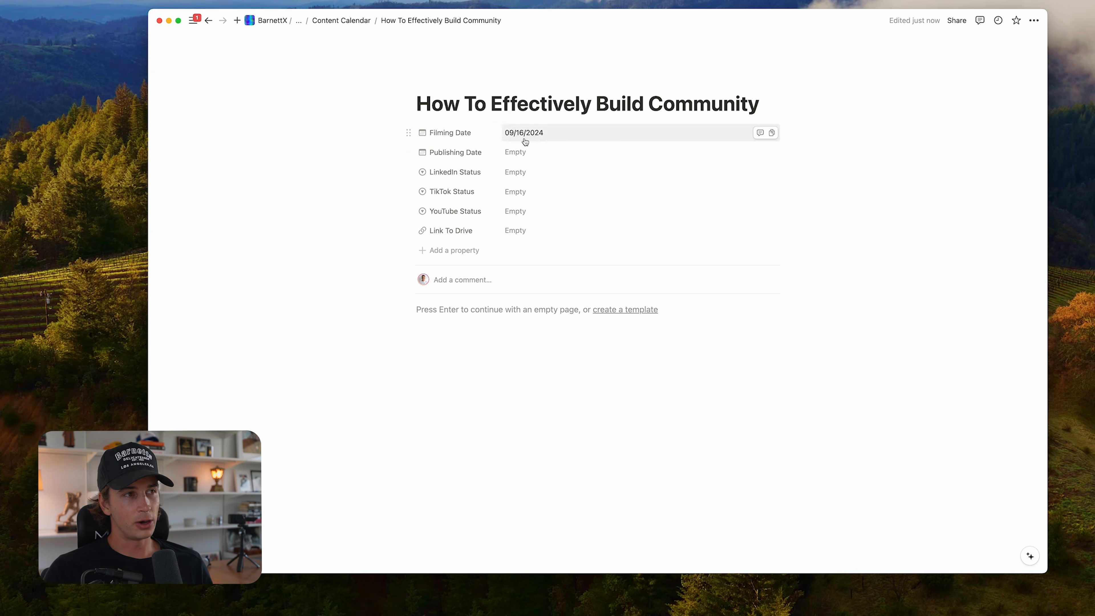
- Set the entry's Publishing Date to 09/19/2024
left_click(522, 153)
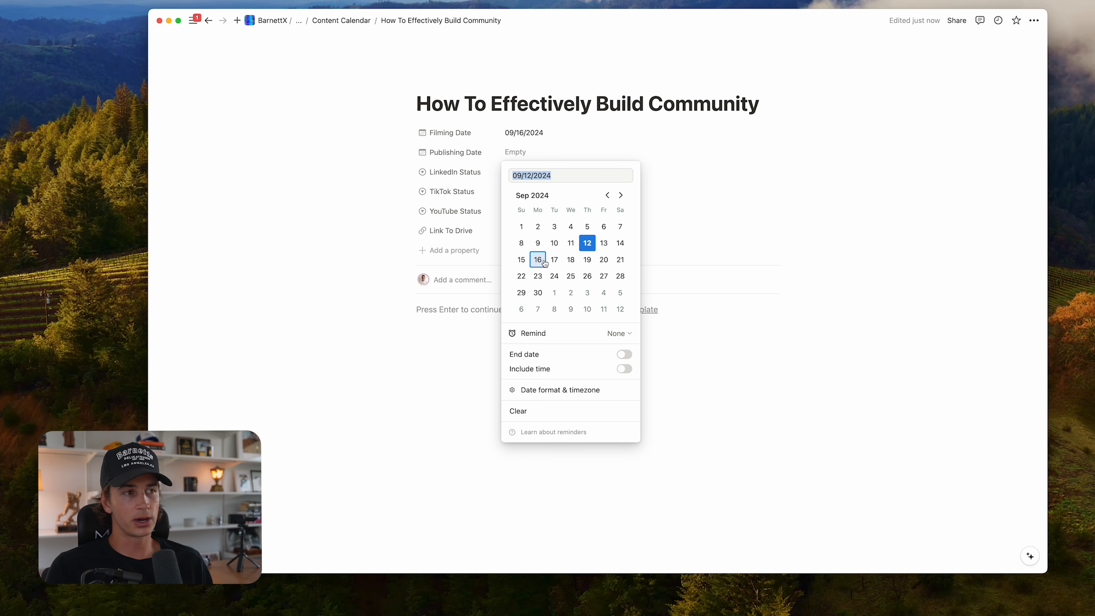
left_click(587, 260)
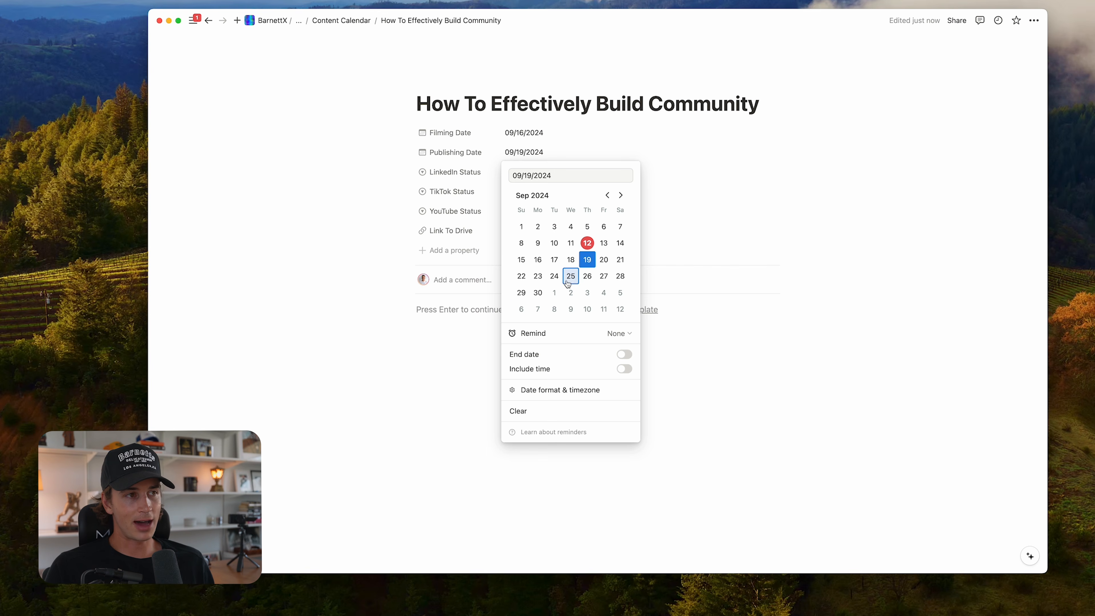
left_click(376, 387)
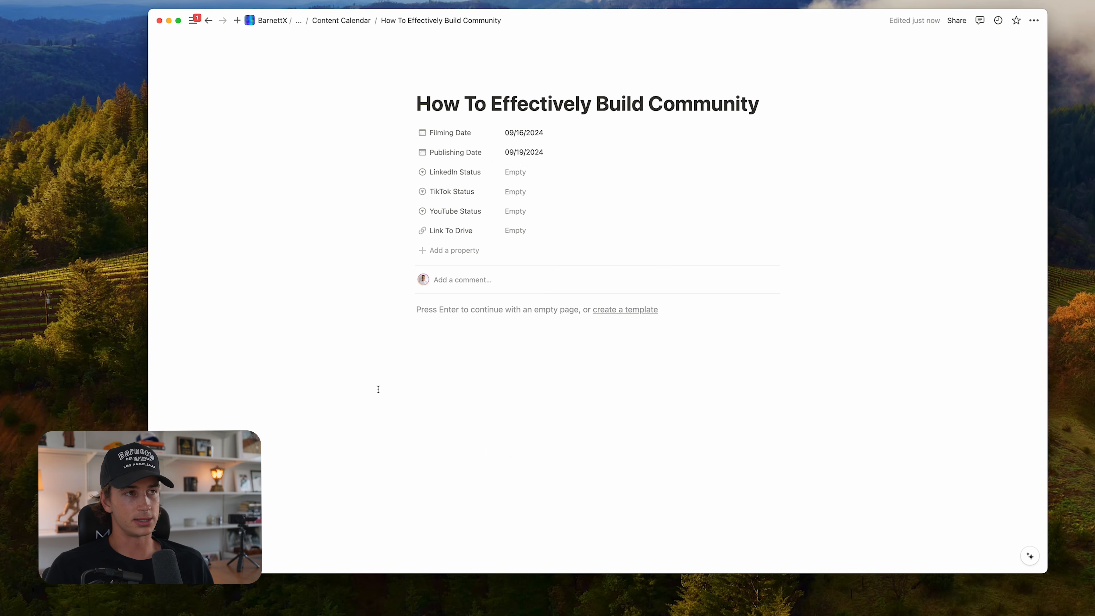
- Set the entry's LinkedIn Status, TikTok Status and YouTube Status to Haven't Outlined
left_click(517, 178)
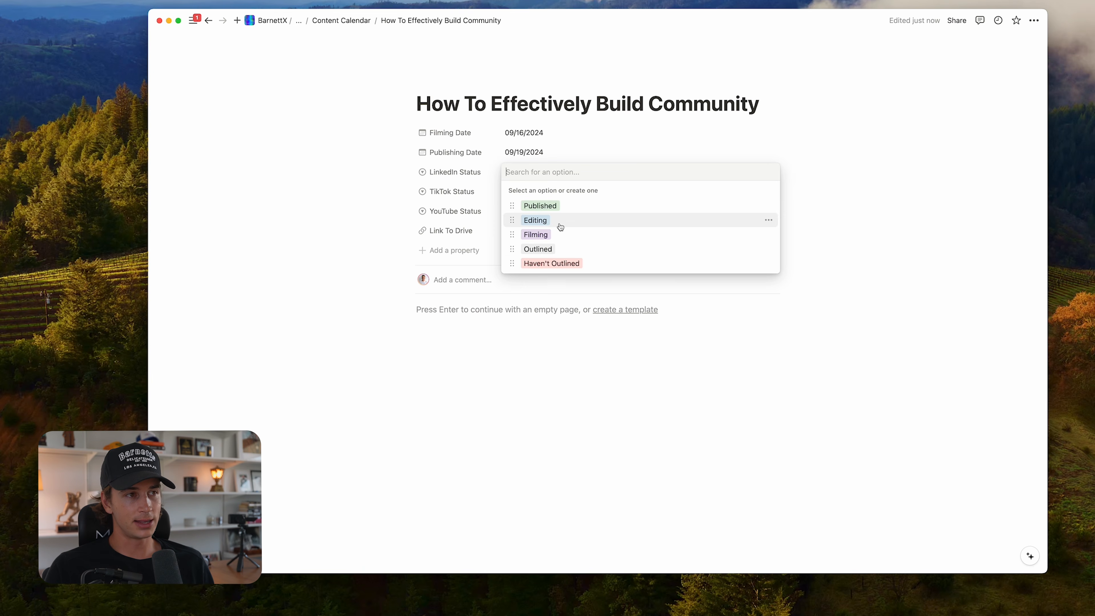
left_click(560, 264)
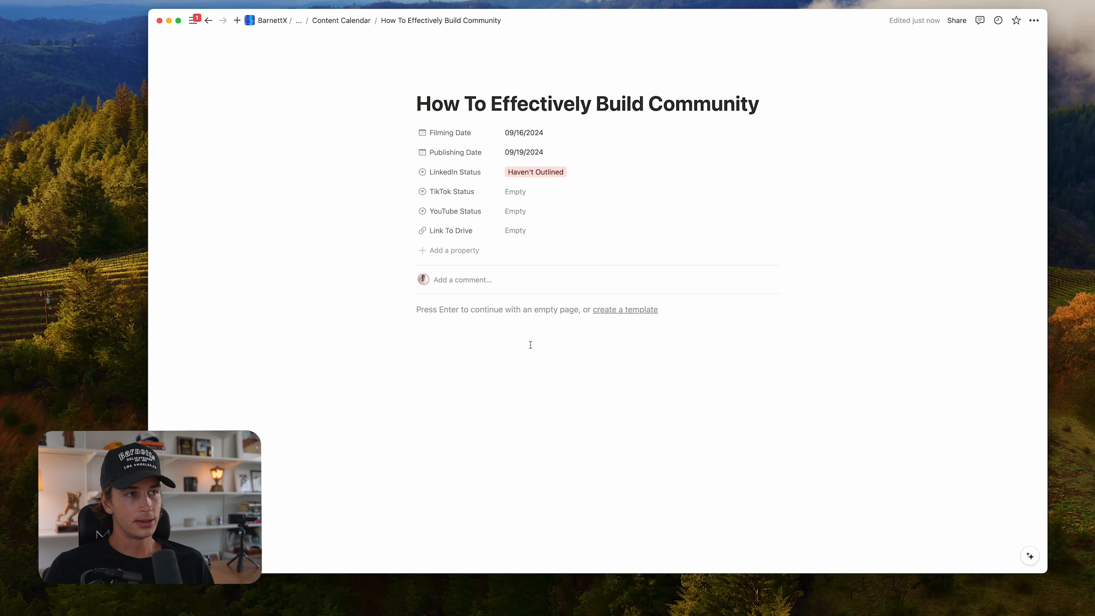
left_click(533, 195)
left_click(546, 281)
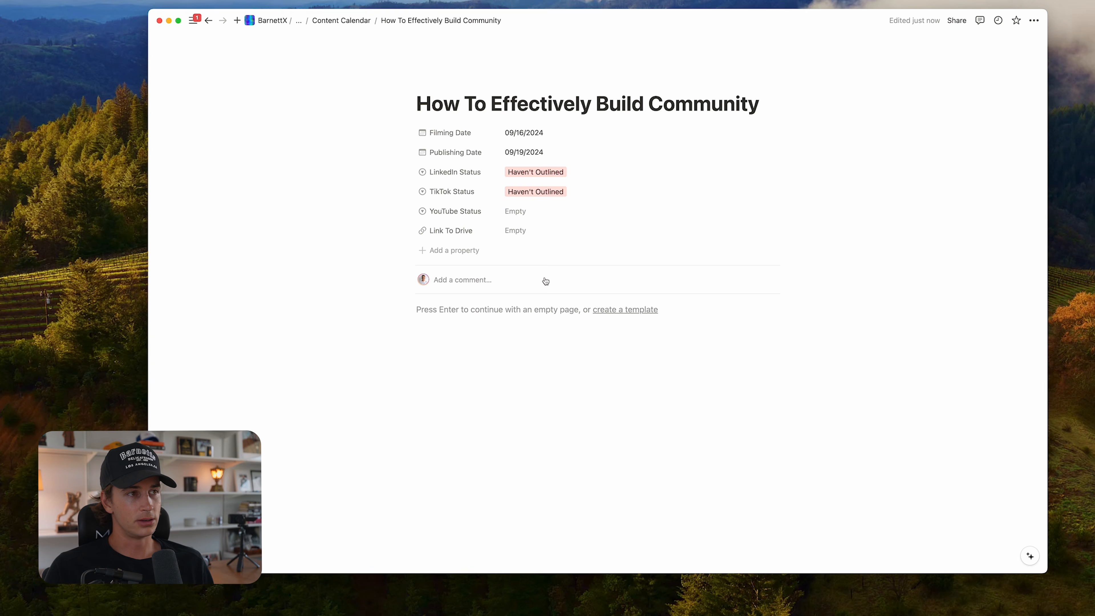
left_click(539, 211)
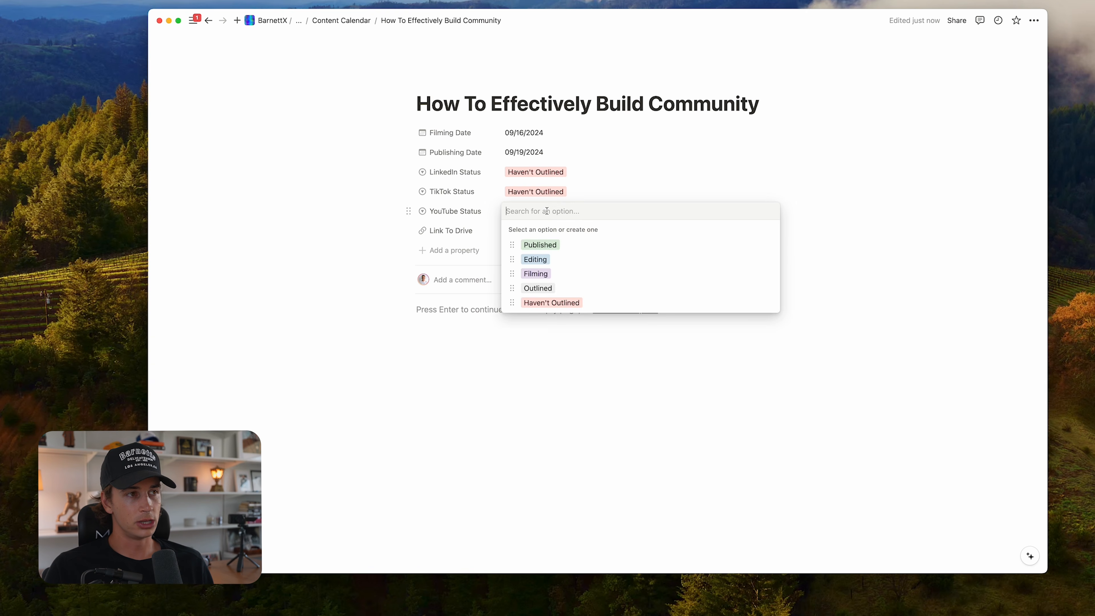
left_click(587, 304)
left_click(516, 230)
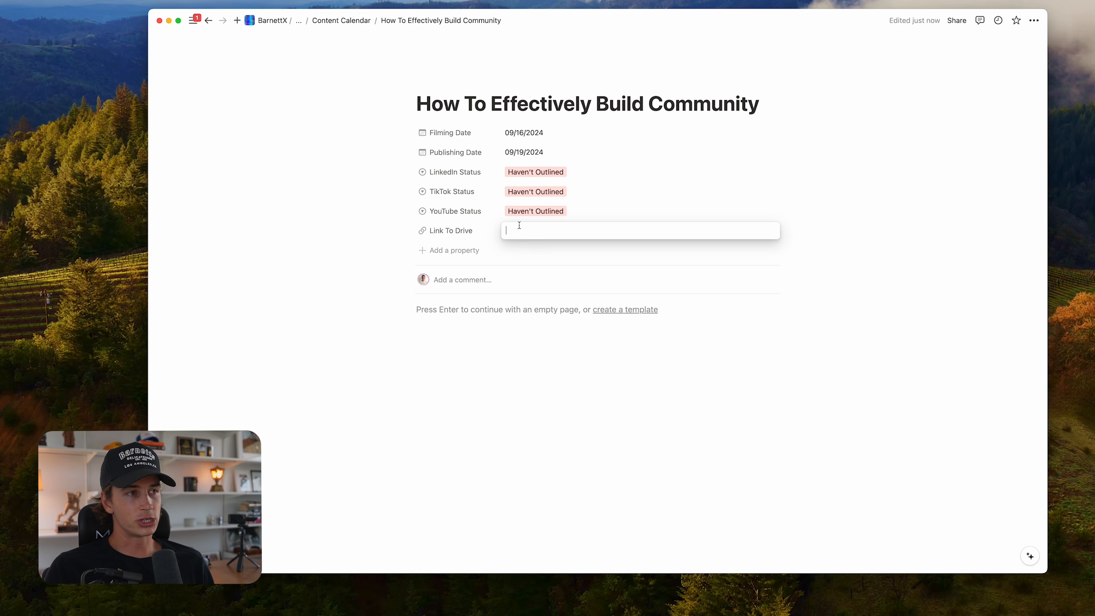
left_click(522, 363)
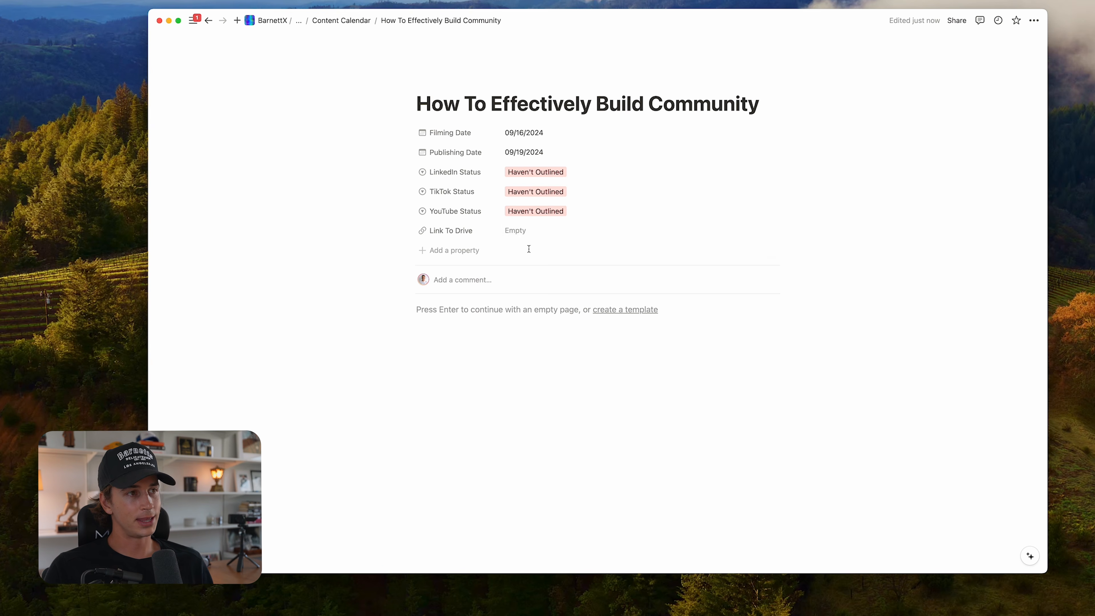
left_click(533, 234)
type("ww")
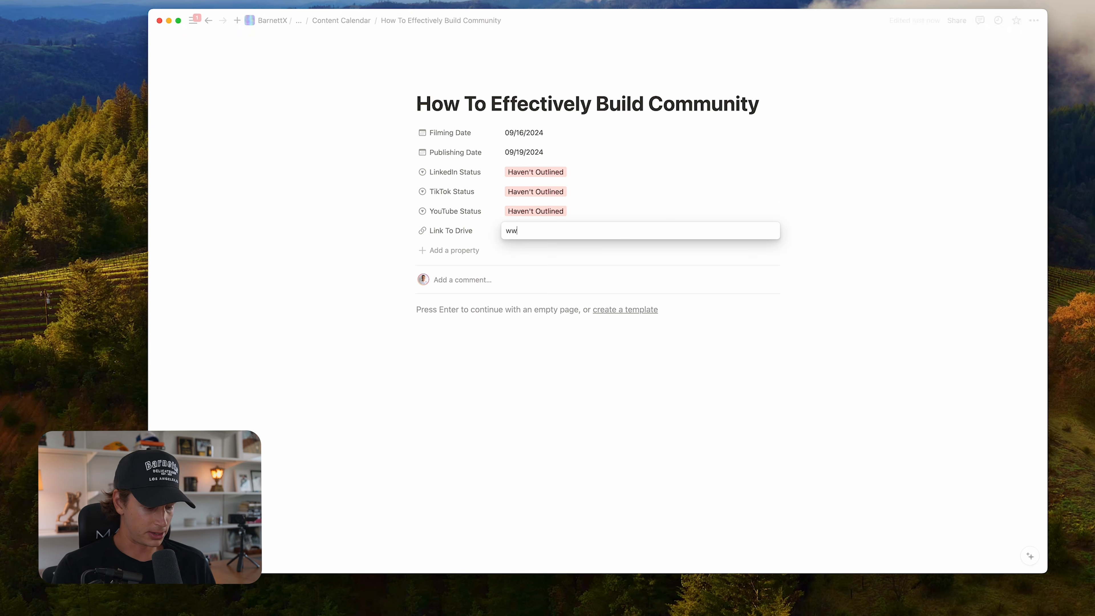
type("w.google.com")
key("Return")
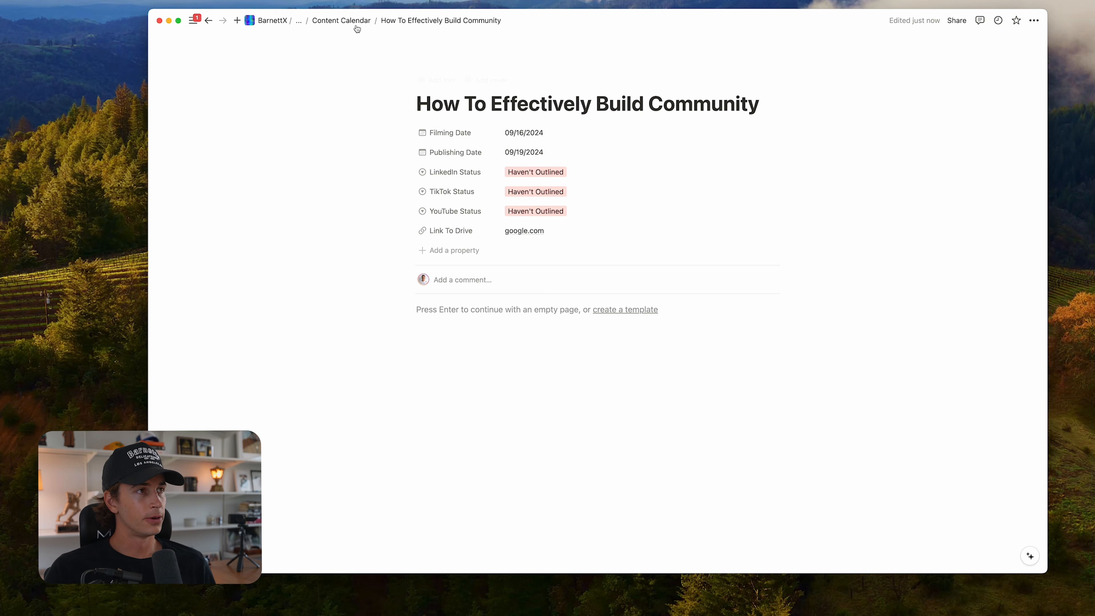
- Return to the Content Calendar table and add a new entry titled "Test Idea 2"
left_click(340, 20)
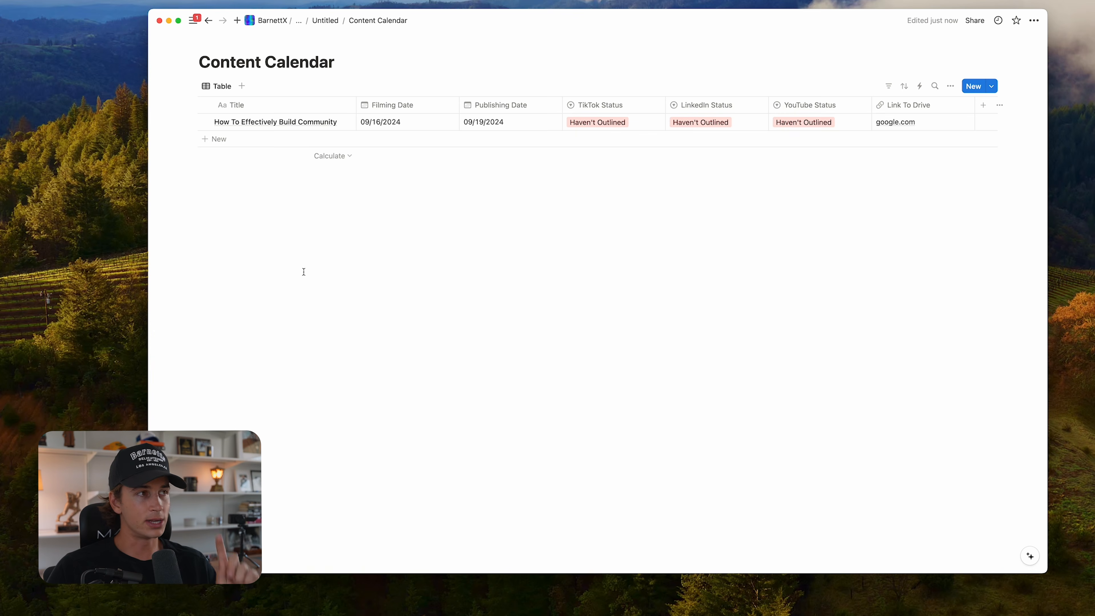
left_click(248, 141)
type("TEst Idea")
key("super+a")
type("Te")
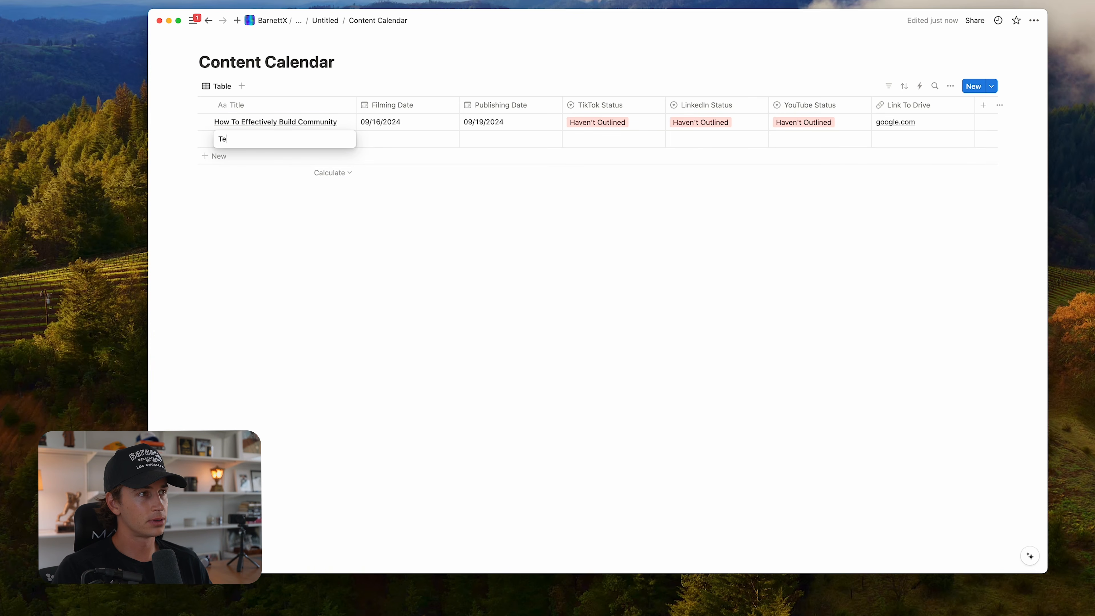
type("st Idea 2")
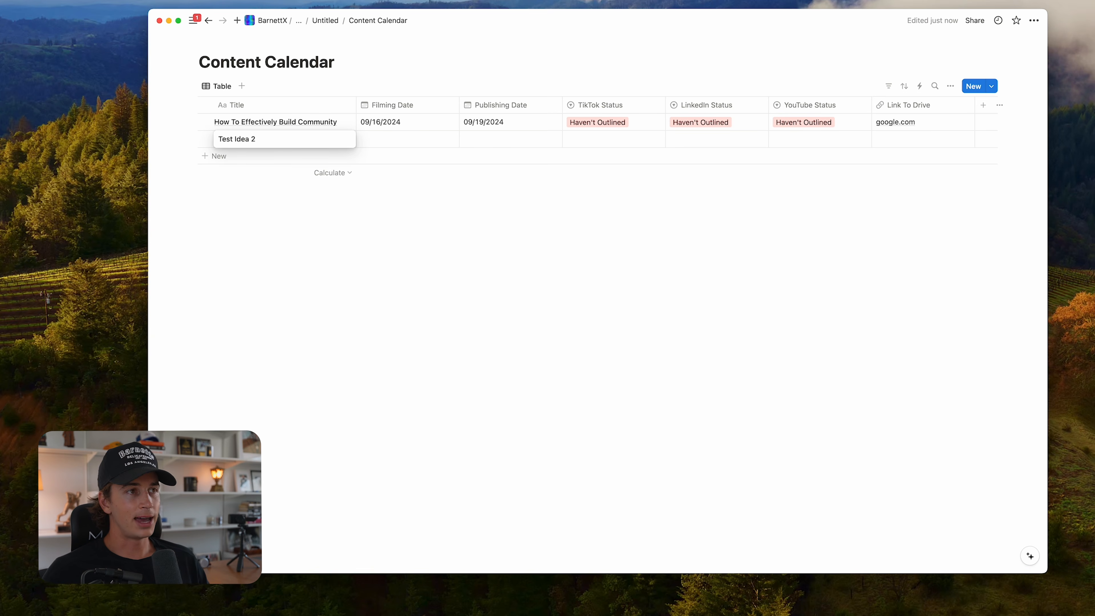
key("Escape")
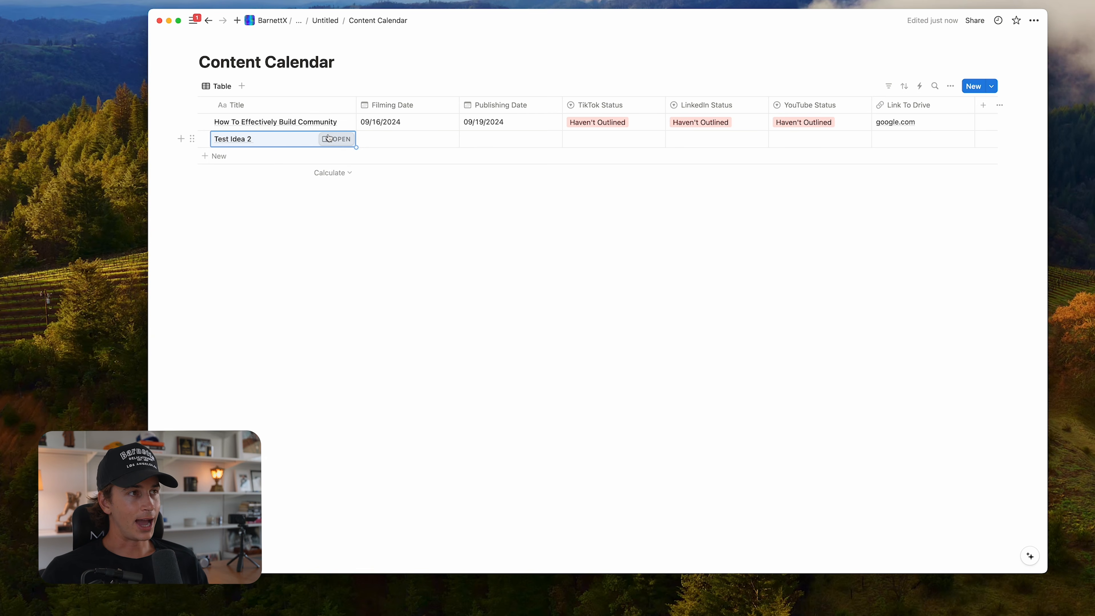
- Open "Test Idea 2" as a full page and write "This is the idea right here", with "Linked Idea:" below a blank line
left_click(338, 138)
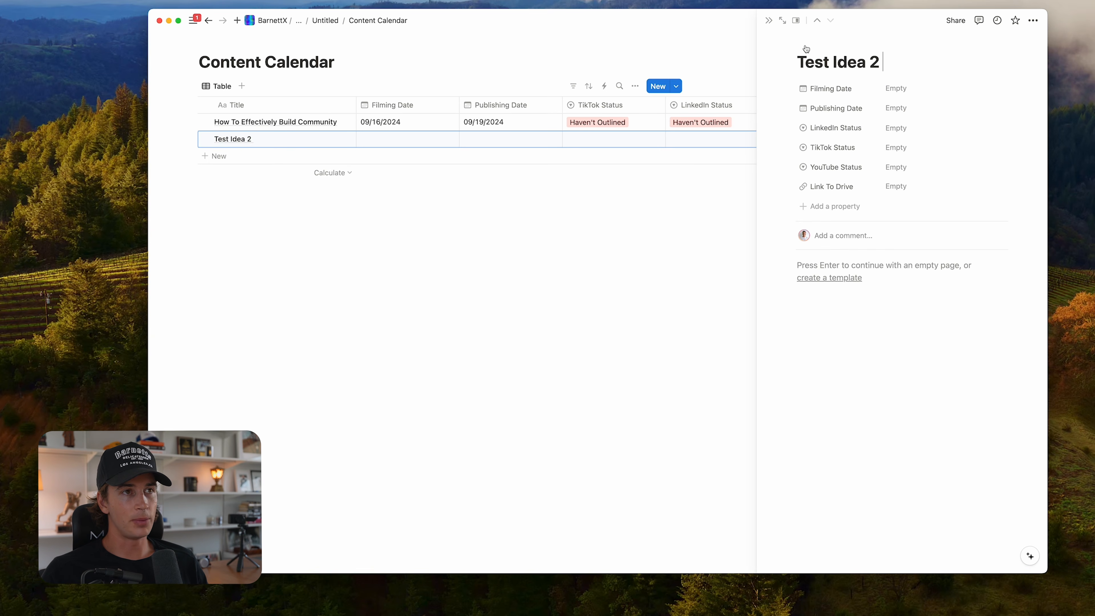
left_click(782, 20)
left_click(494, 310)
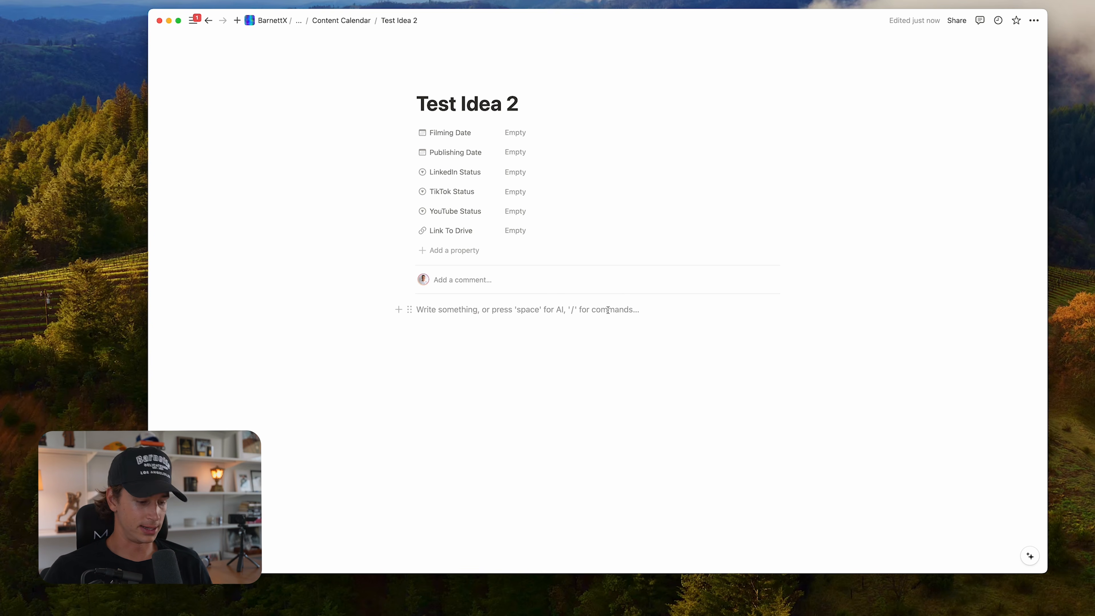
type("This is the idea right here")
key("Return")
type("Linked Idea:")
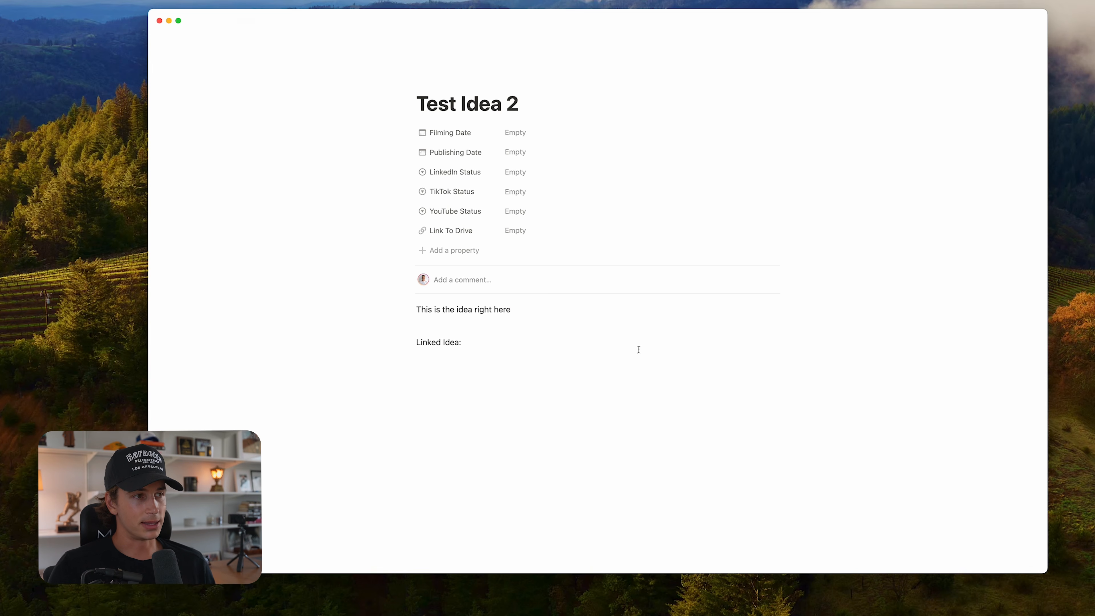
- Turn the "Linked Idea:" line into a Heading 3
left_click(398, 342)
left_click(452, 372)
triple_click(456, 341)
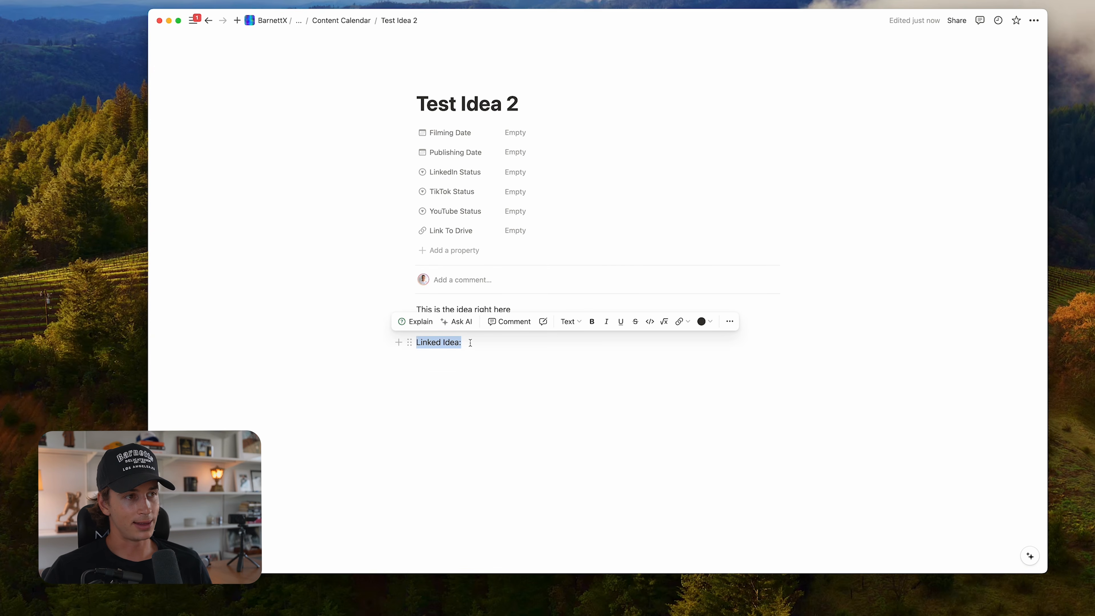
left_click(568, 322)
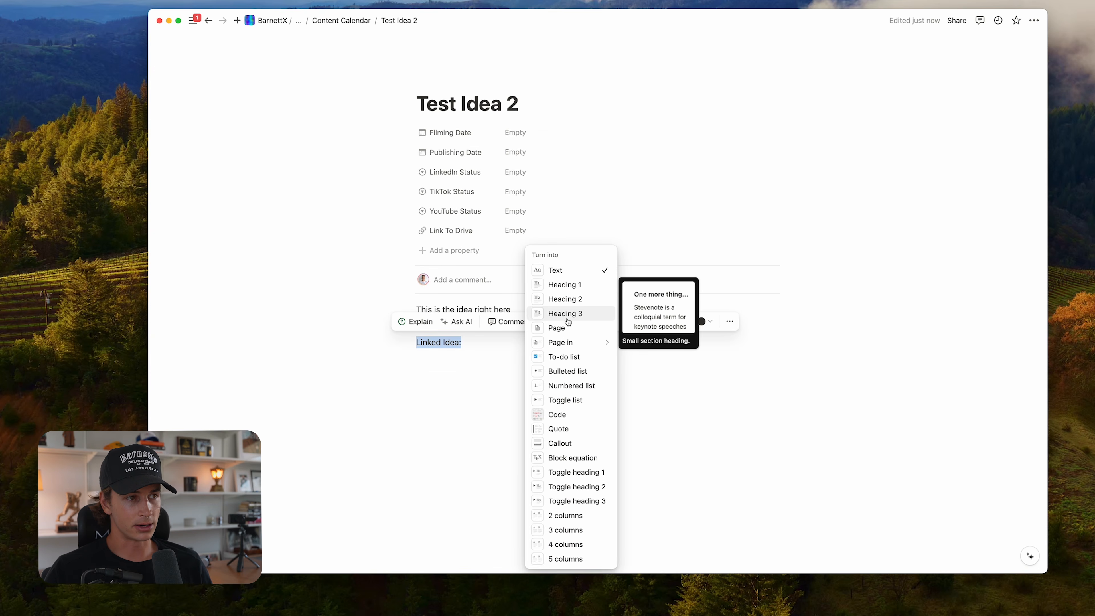
left_click(584, 315)
left_click(492, 368)
left_click_drag(521, 354, 403, 350)
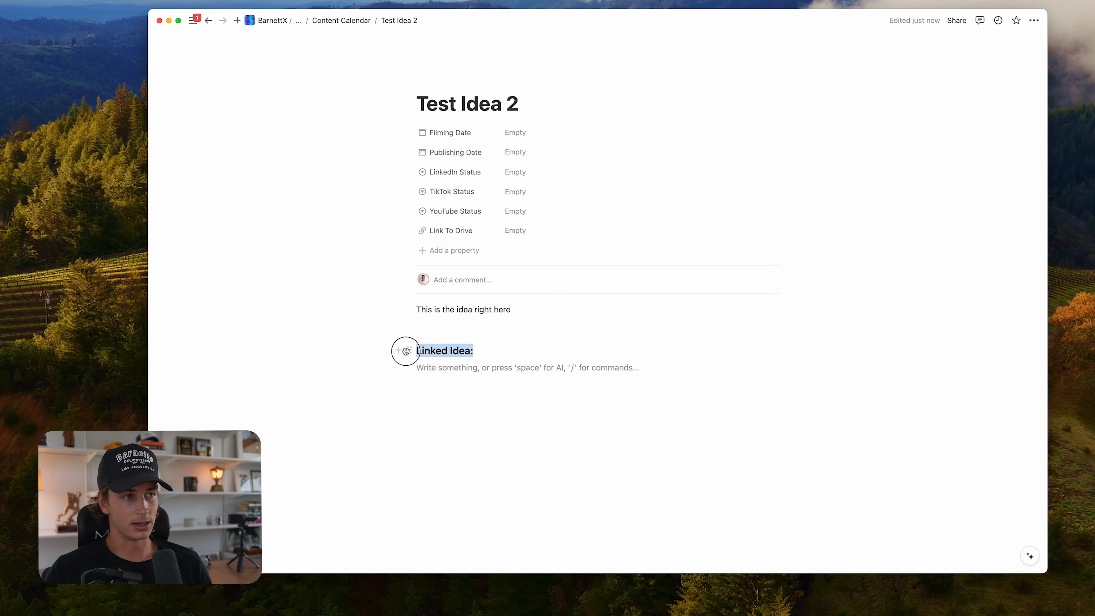
left_click(477, 364)
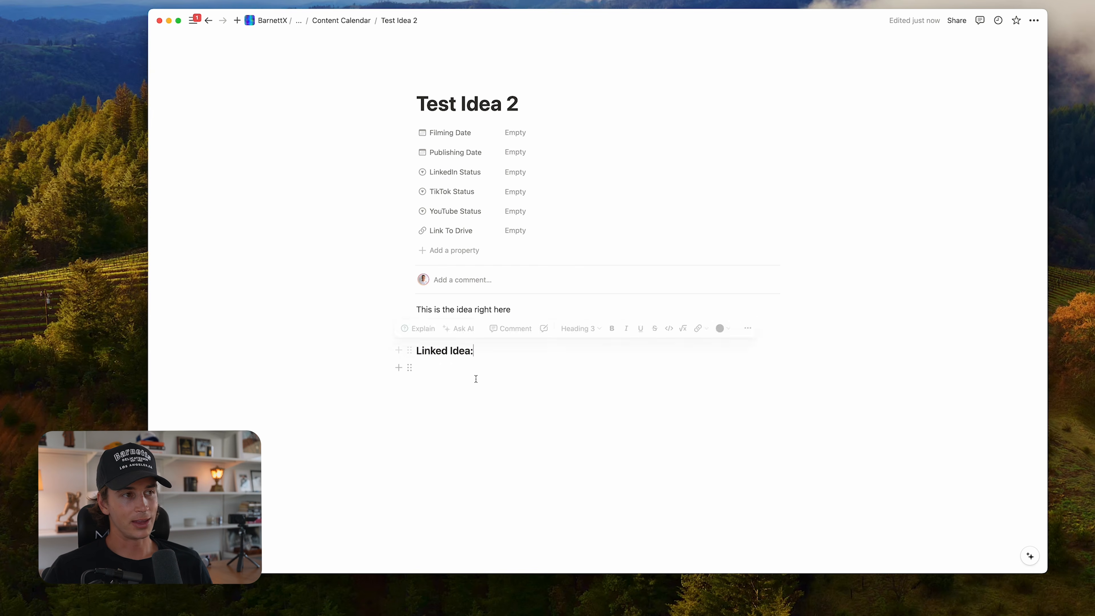
triple_click(511, 310)
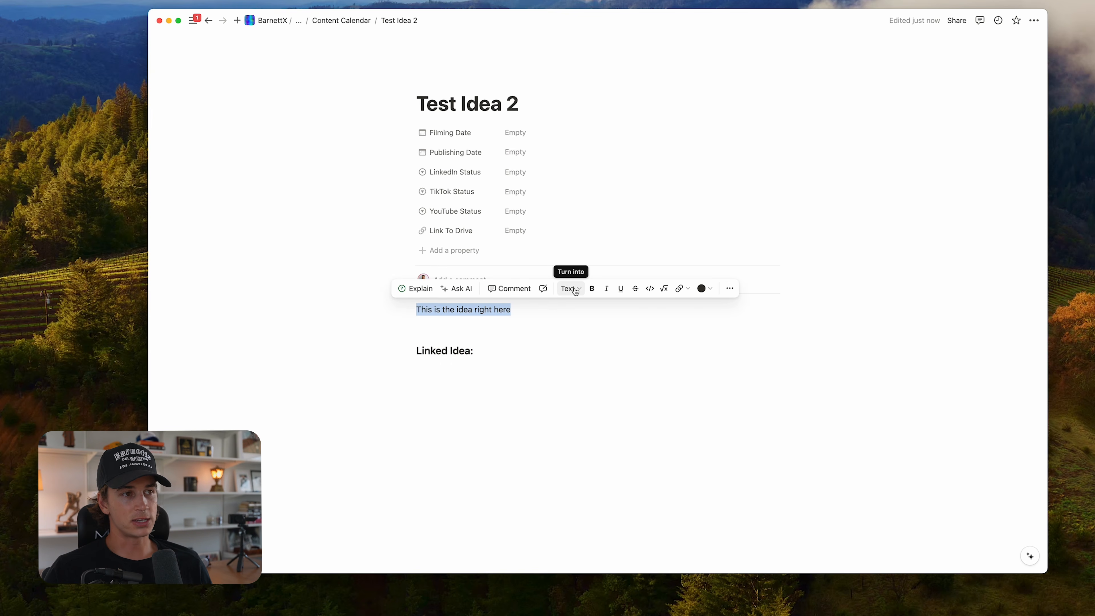
left_click(569, 288)
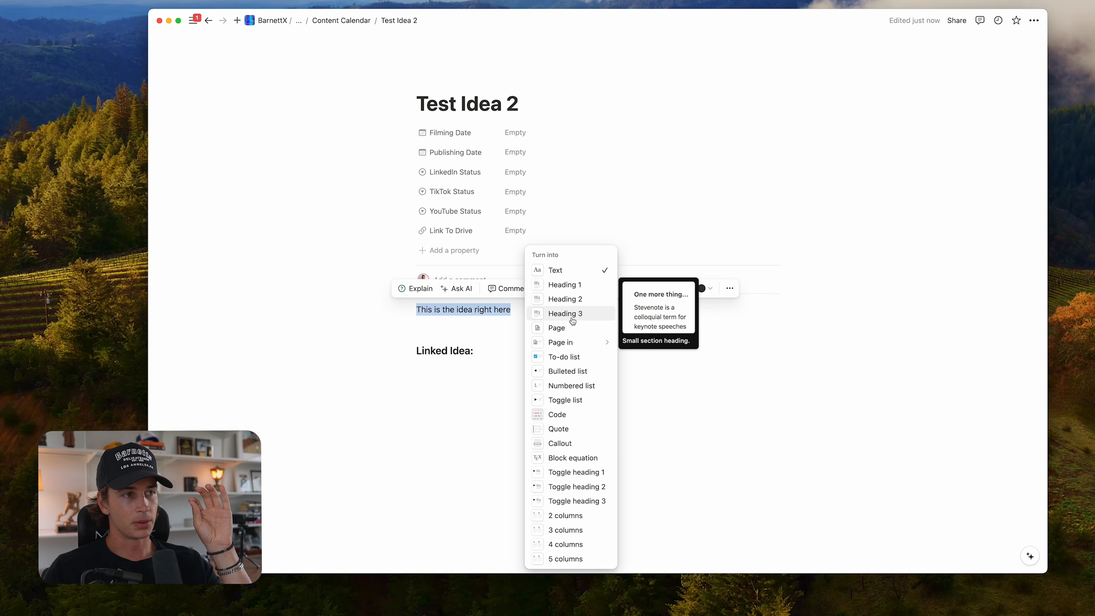
left_click(472, 356)
- Try the "Linked Idea:" line as a Heading 2
triple_click(472, 357)
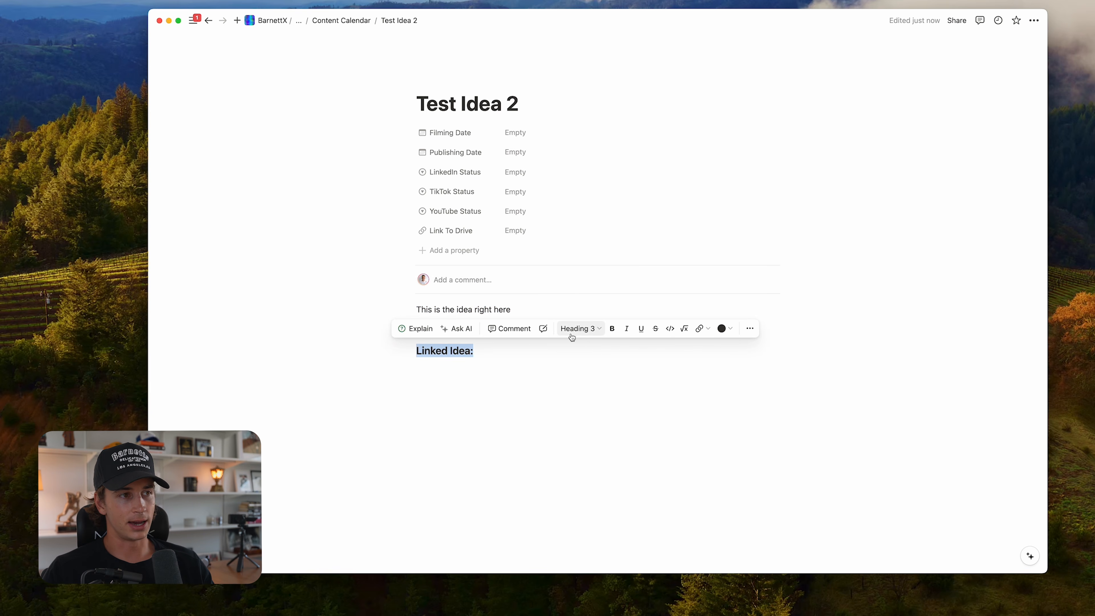
left_click(577, 330)
mouse_move(580, 324)
left_click(576, 299)
left_click(514, 367)
- Copy the "Linked Idea:" text and change the line back to Heading 3
triple_click(515, 355)
key("super+c")
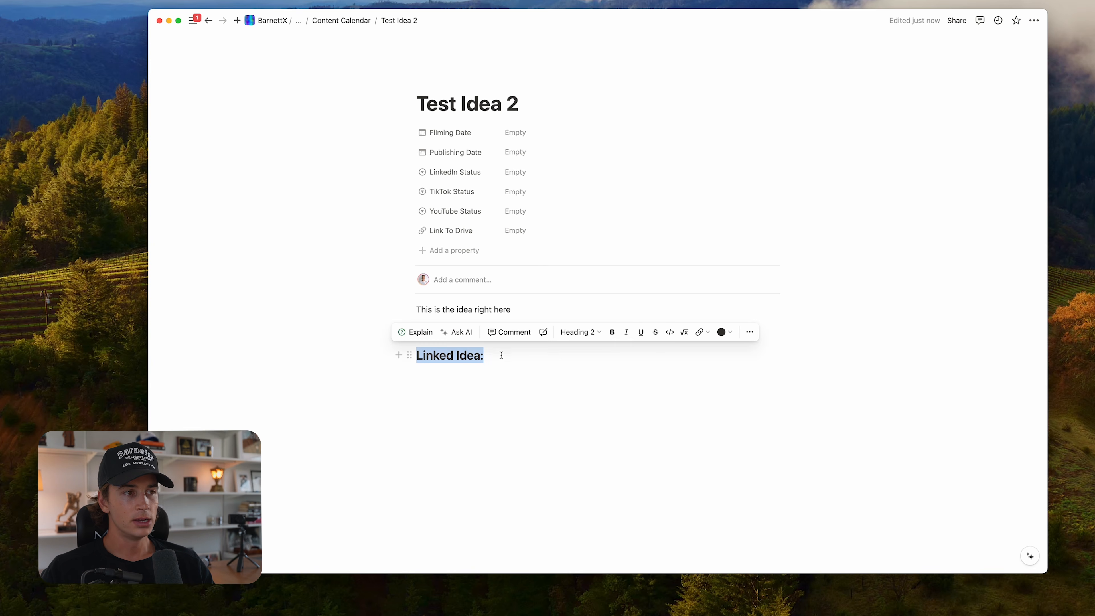
left_click(590, 328)
left_click(593, 313)
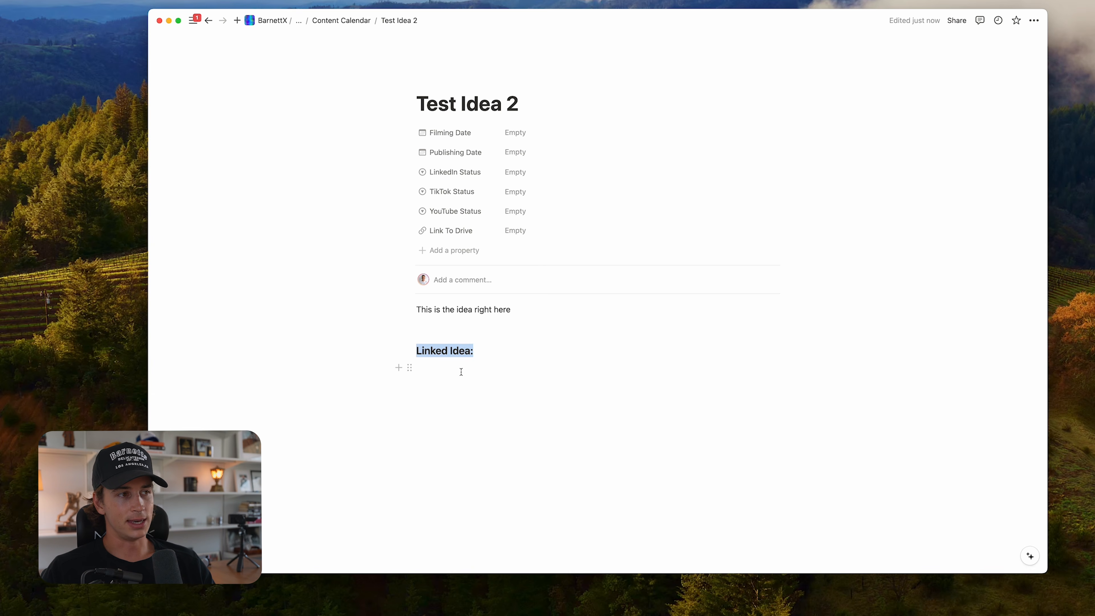
- Below the "Linked Idea:" heading, write the lines "This is my LinkedIN Specific Idea", "Great Idea", "This is feeling good" and "Were now ready to film"
left_click(474, 367)
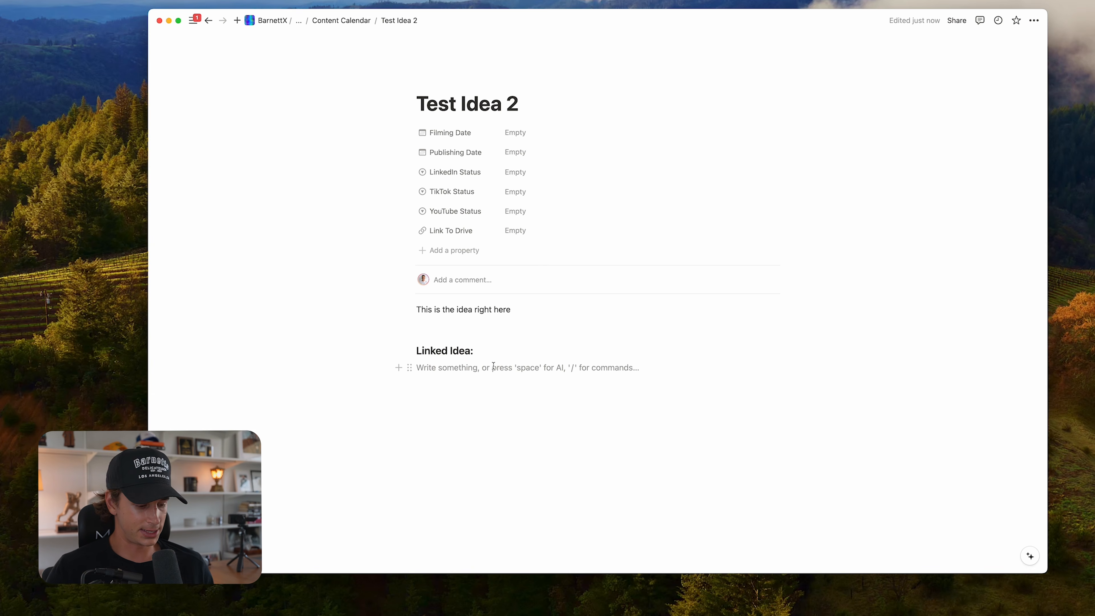
type("This is")
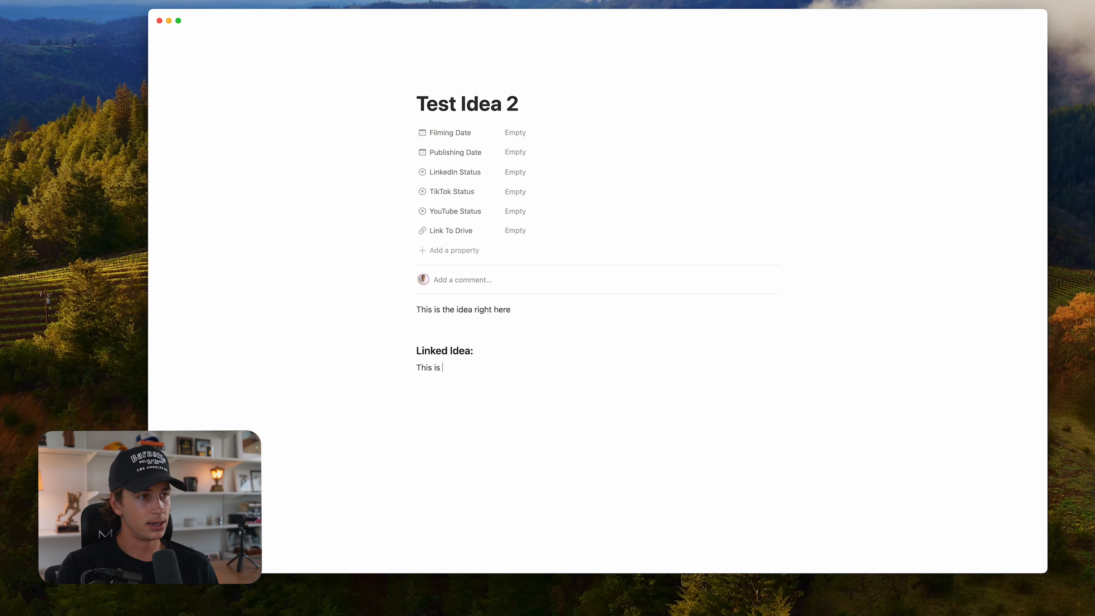
type(" my LinkedIN Specific Idea")
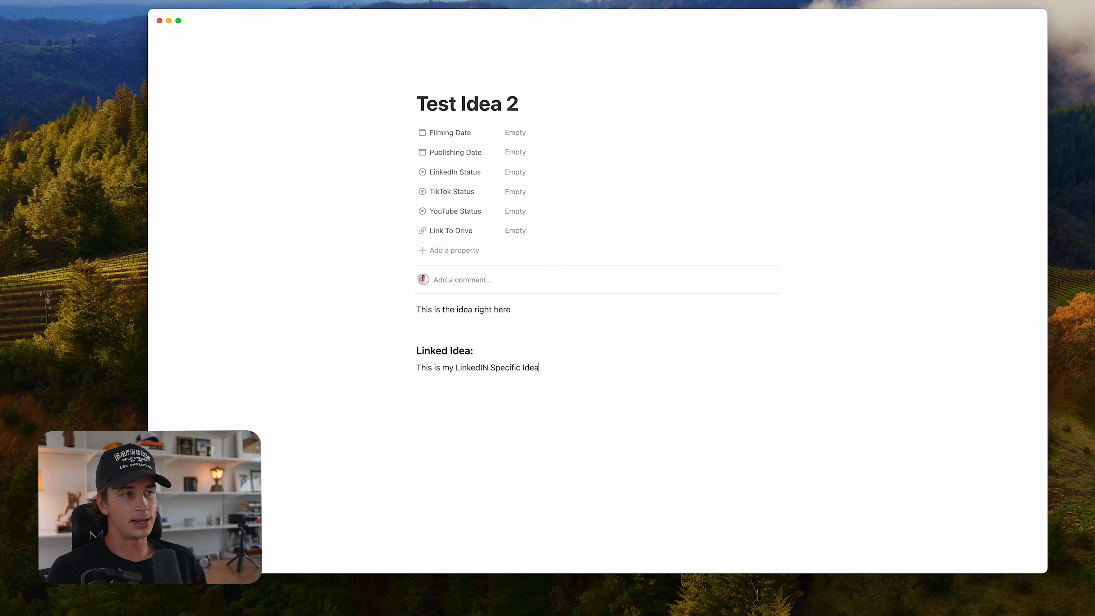
key("Return")
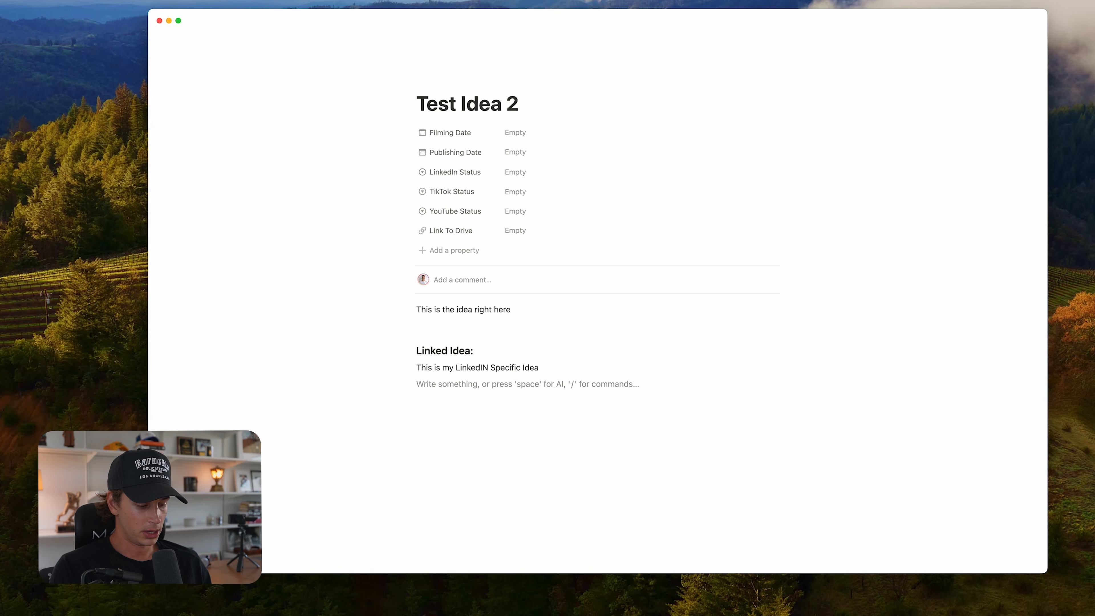
type("Great Idea")
key("Return")
type("This is feeling good")
key("Return")
type("R")
type("ere now read")
type("u")
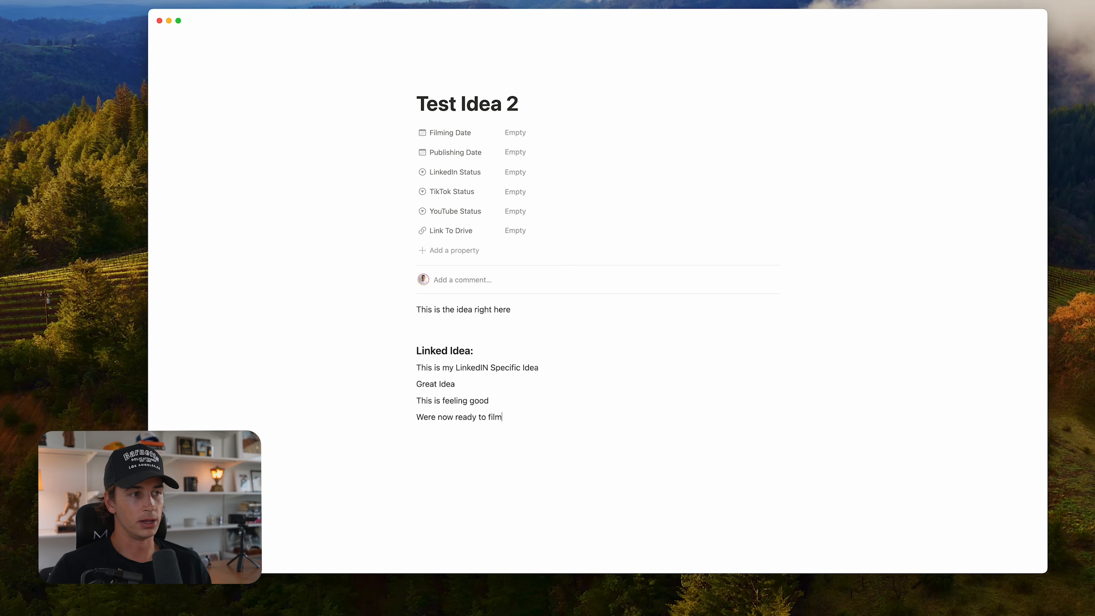
key("Return")
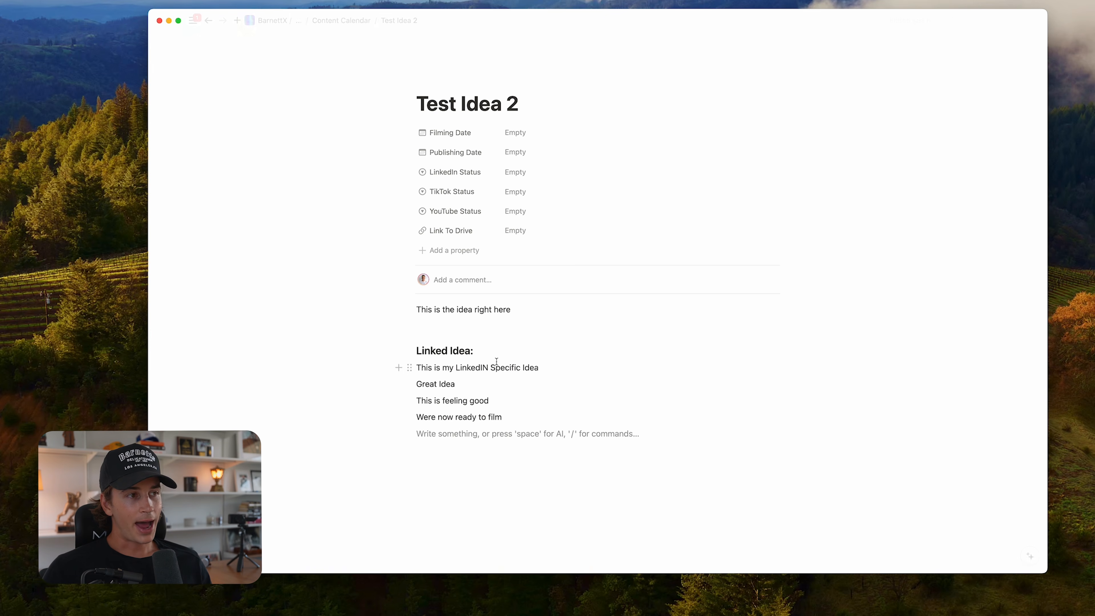
- Try Haven't Outlined and Outlined in turn as the page's LinkedIn Status
left_click(485, 352)
left_click_drag(547, 420, 411, 362)
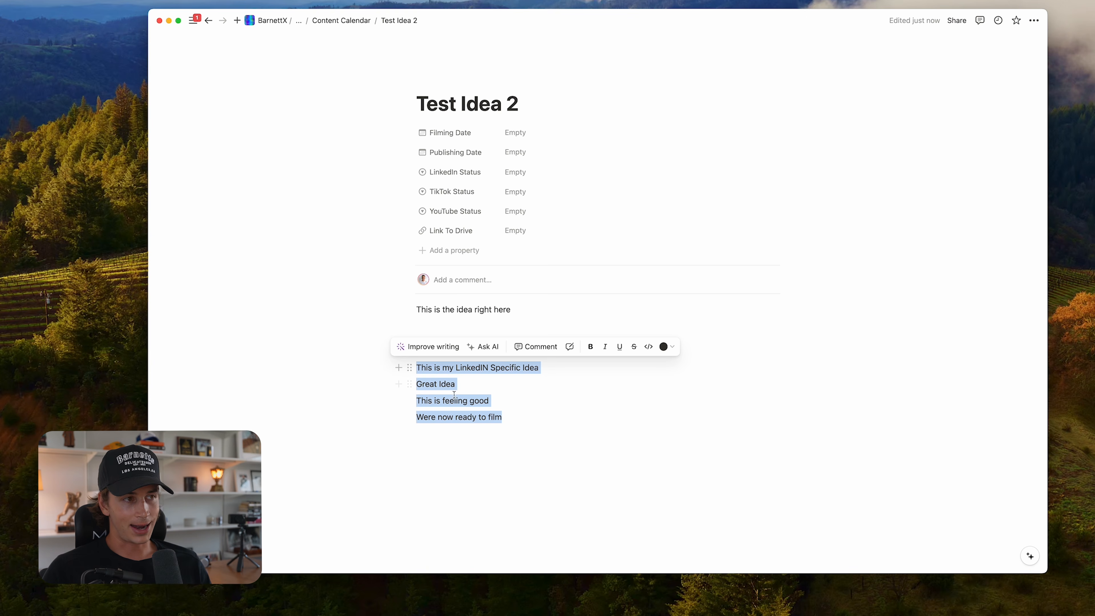
left_click(516, 172)
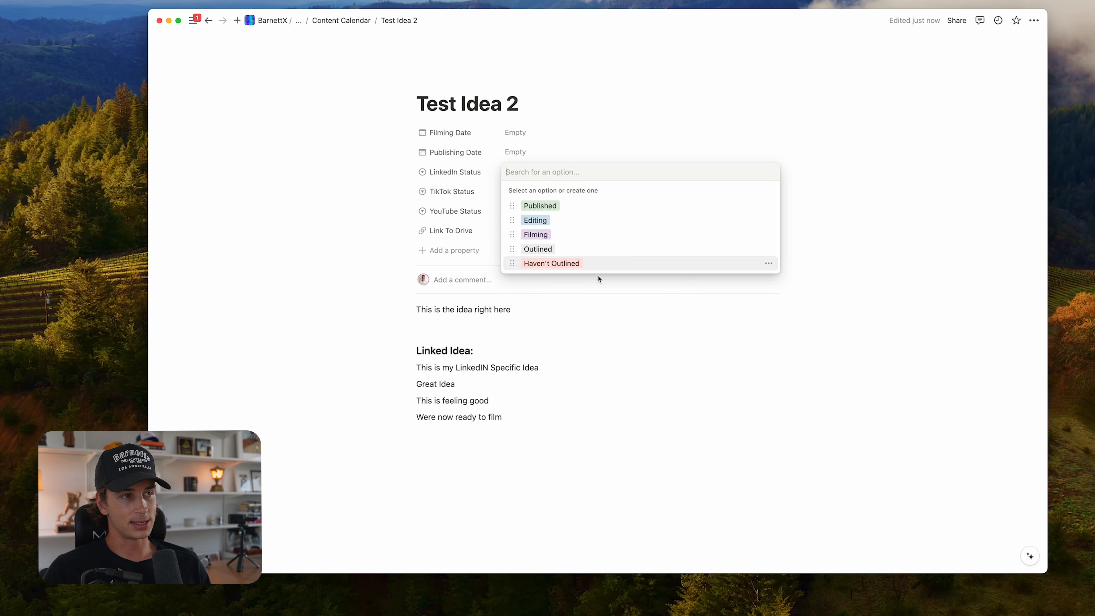
left_click(594, 266)
left_click_drag(629, 421, 420, 348)
left_click(568, 412)
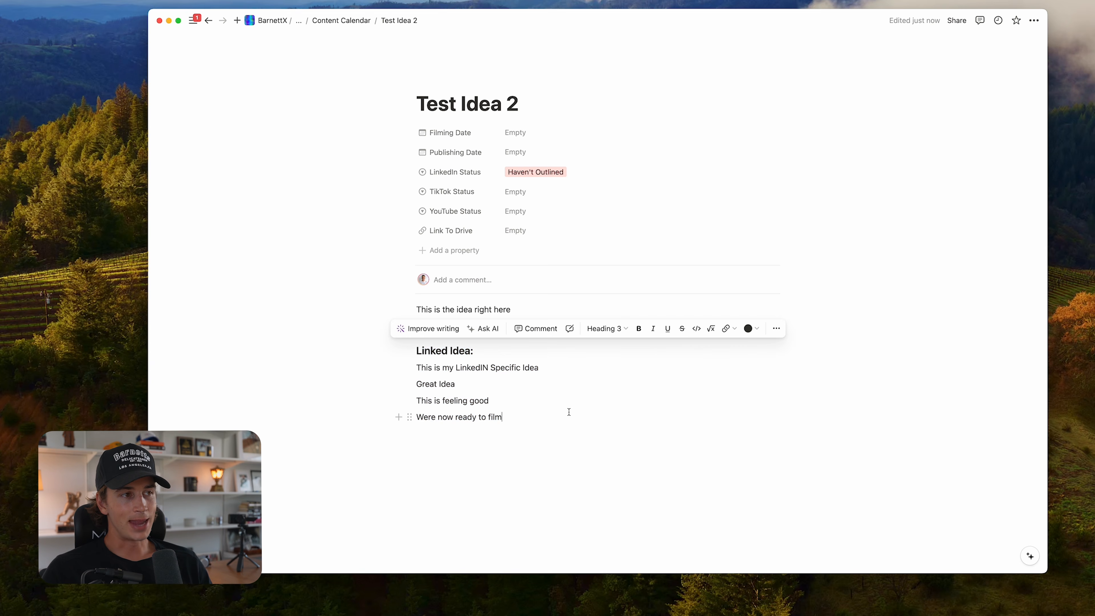
left_click(543, 172)
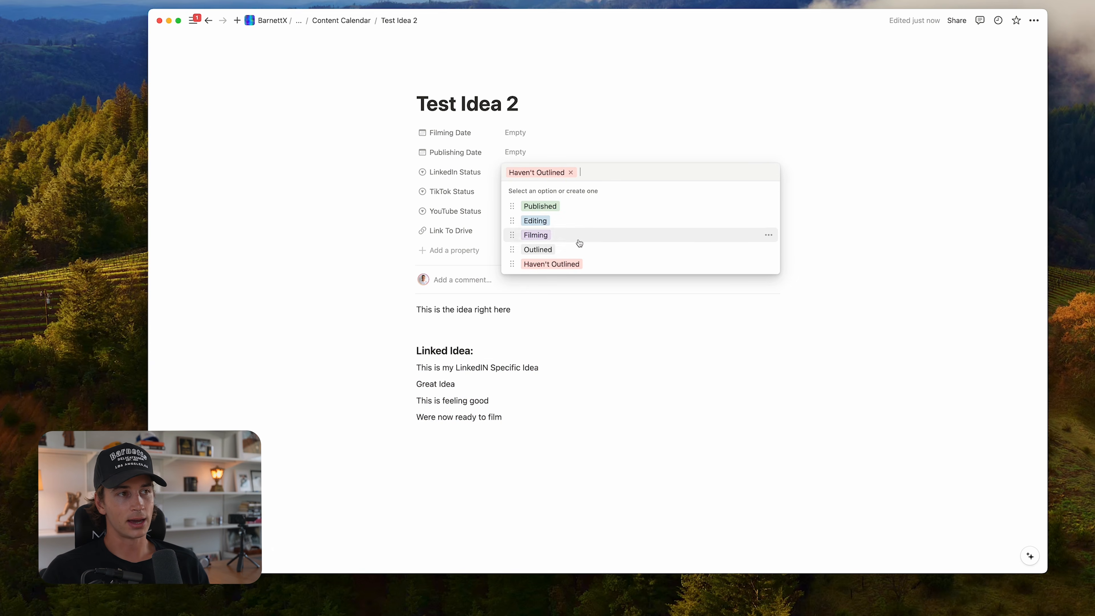
left_click(578, 251)
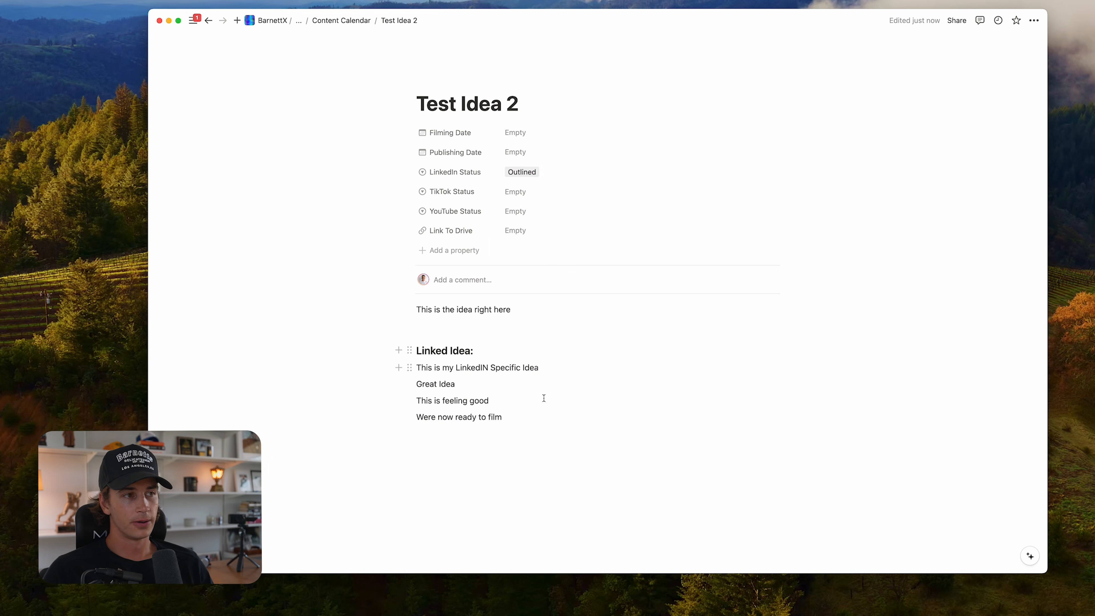
- Set the page's LinkedIn Status to Filming
left_click_drag(536, 417, 398, 350)
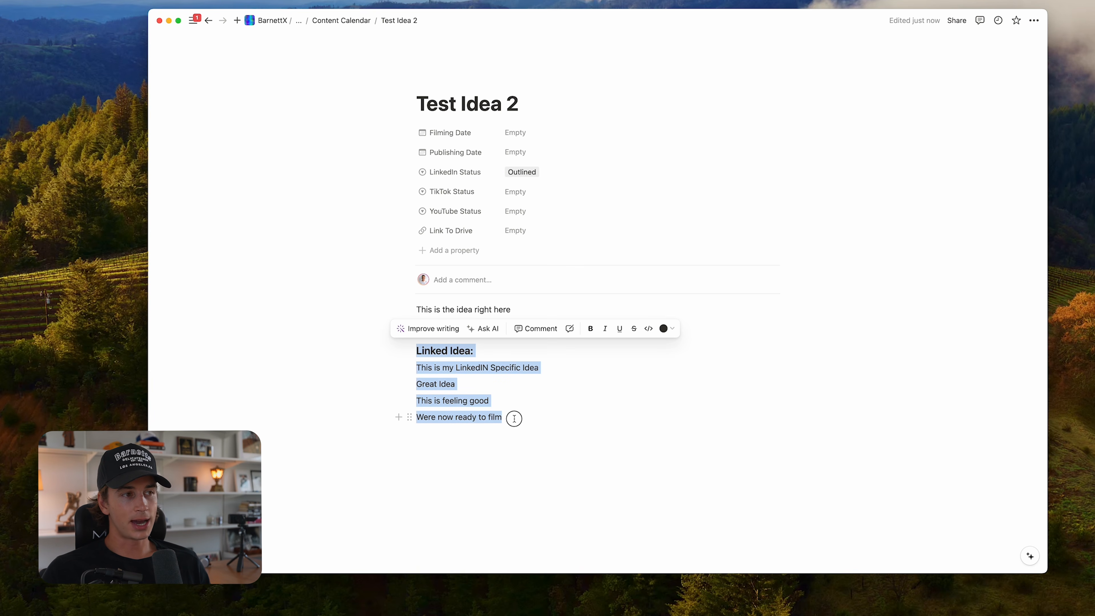
left_click(514, 417)
triple_click(515, 417)
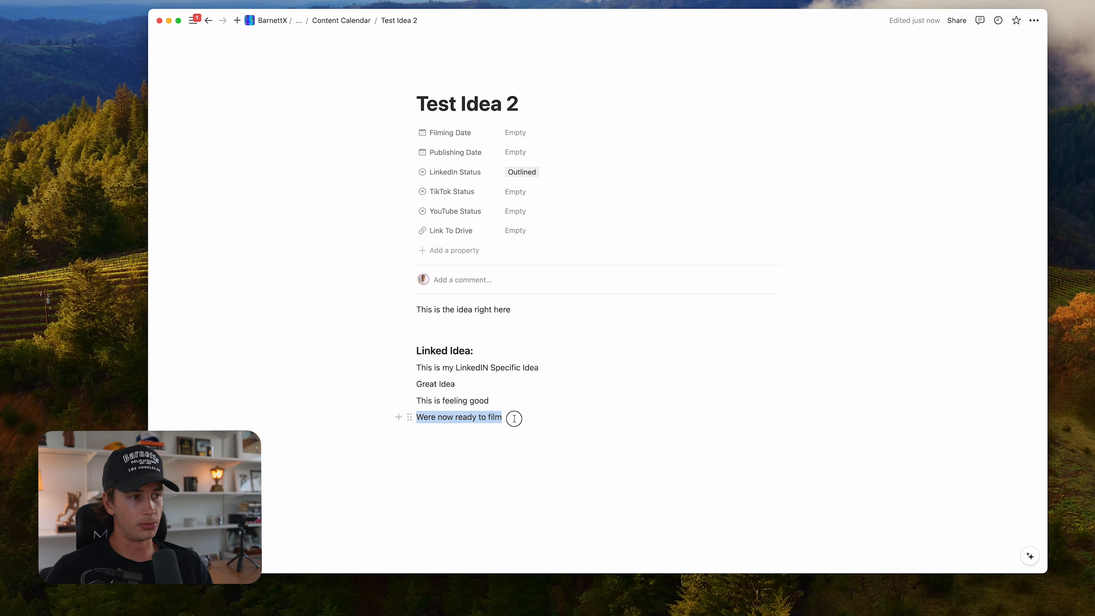
left_click(537, 172)
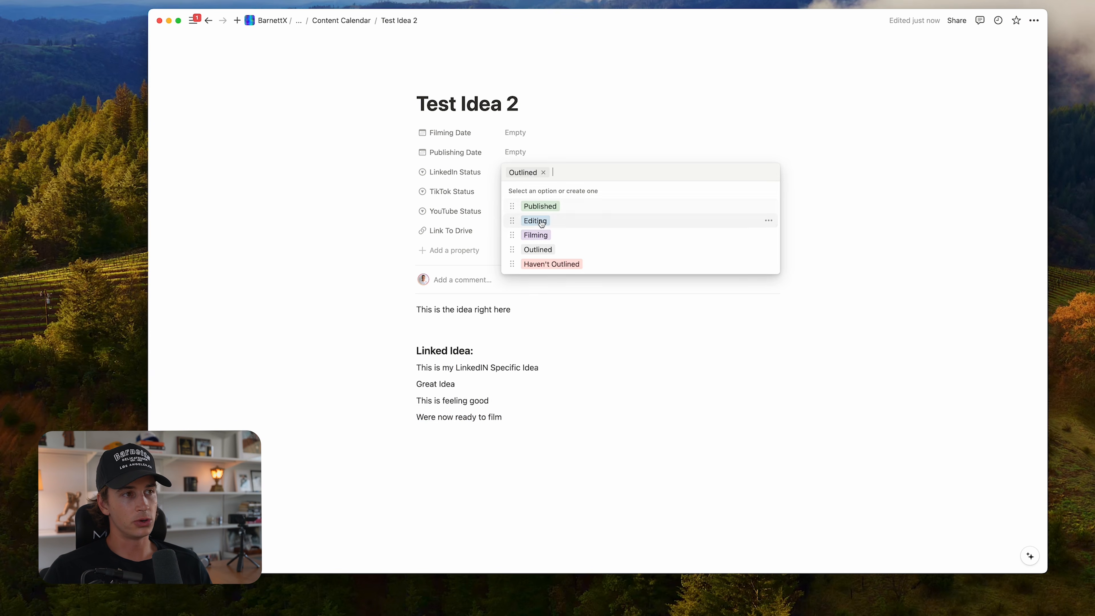
left_click(539, 235)
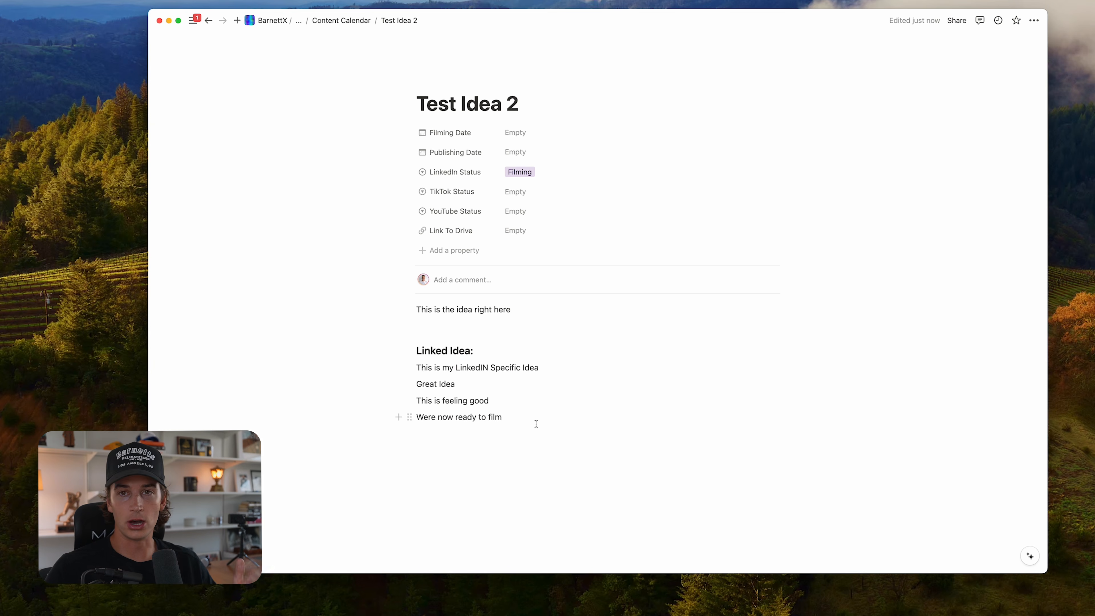
- Paste a copy of the "Linked Idea:" heading below the LinkedIn notes and change it to "TikTok Idea:"
left_click_drag(470, 353, 409, 352)
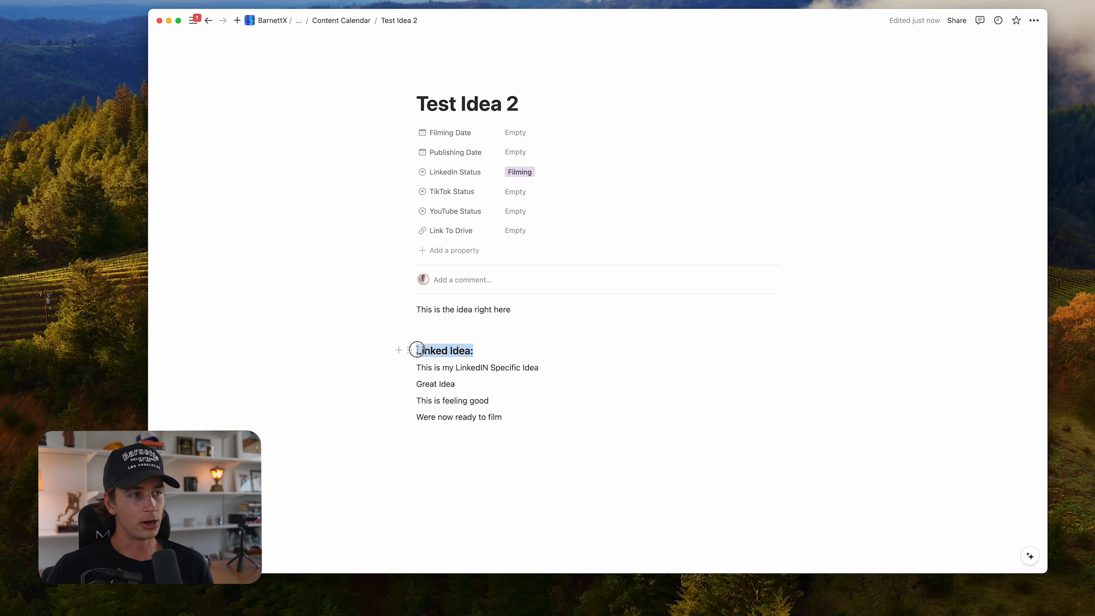
left_click(533, 470)
key("super+v")
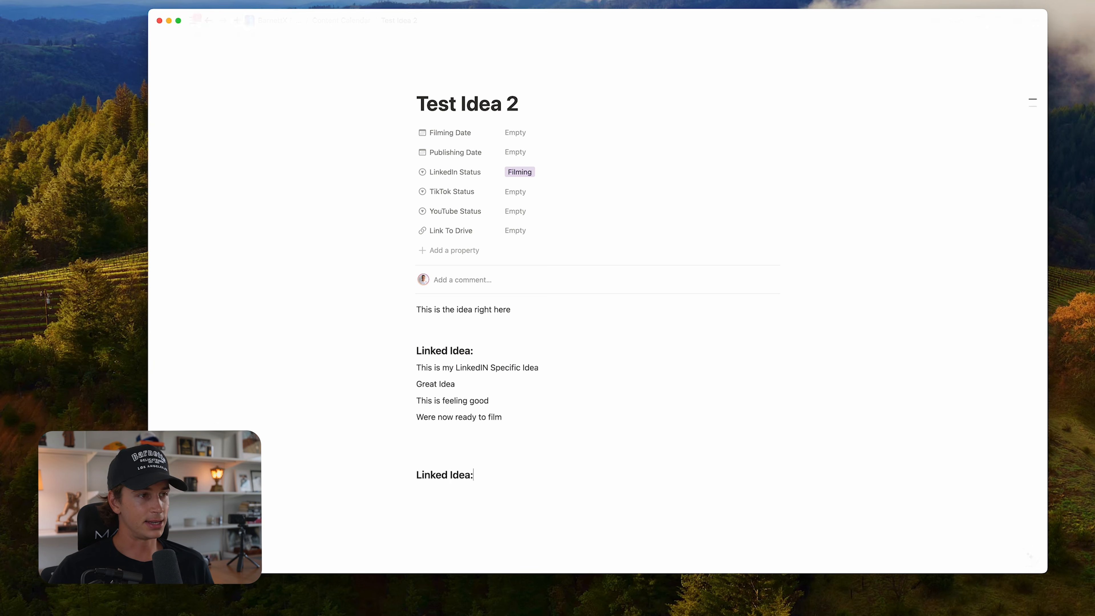
left_click_drag(448, 474, 419, 476)
type("TikTok")
key("BackSpace")
key("BackSpace")
type("ok")
- Below the "TikTok Idea:" heading, write the lines "this is my tiktok idea", "vlog", "greenscreen" and "whatever it is goes here"
left_click(485, 473)
key("Return")
type("this is my tiktok idea")
key("Return")
type("vlog")
key("Return")
type("greenscre")
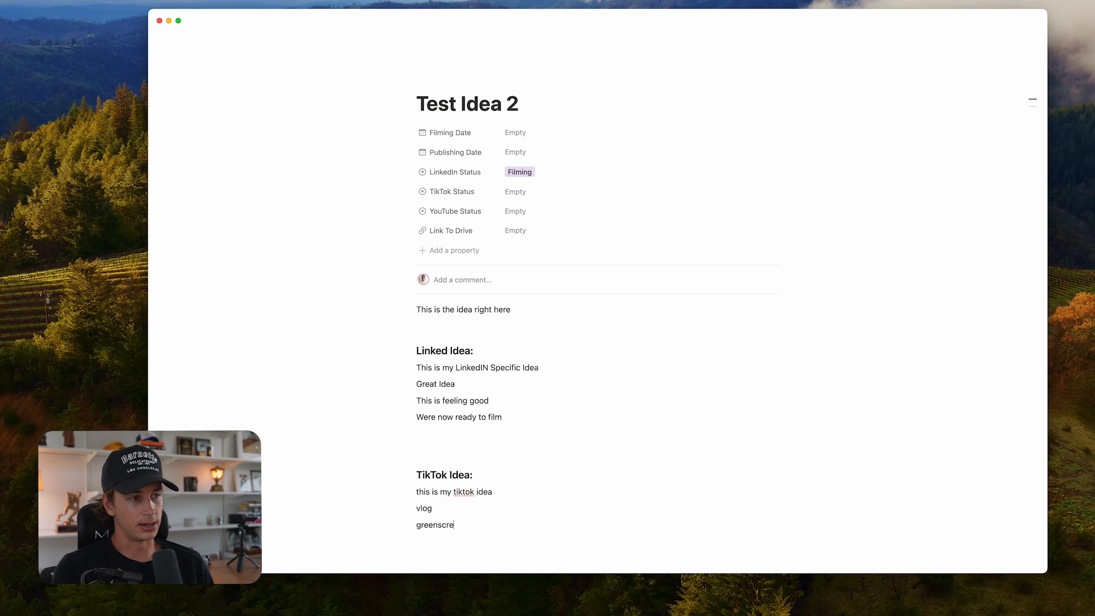
type("en")
key("Return")
type("whatever it")
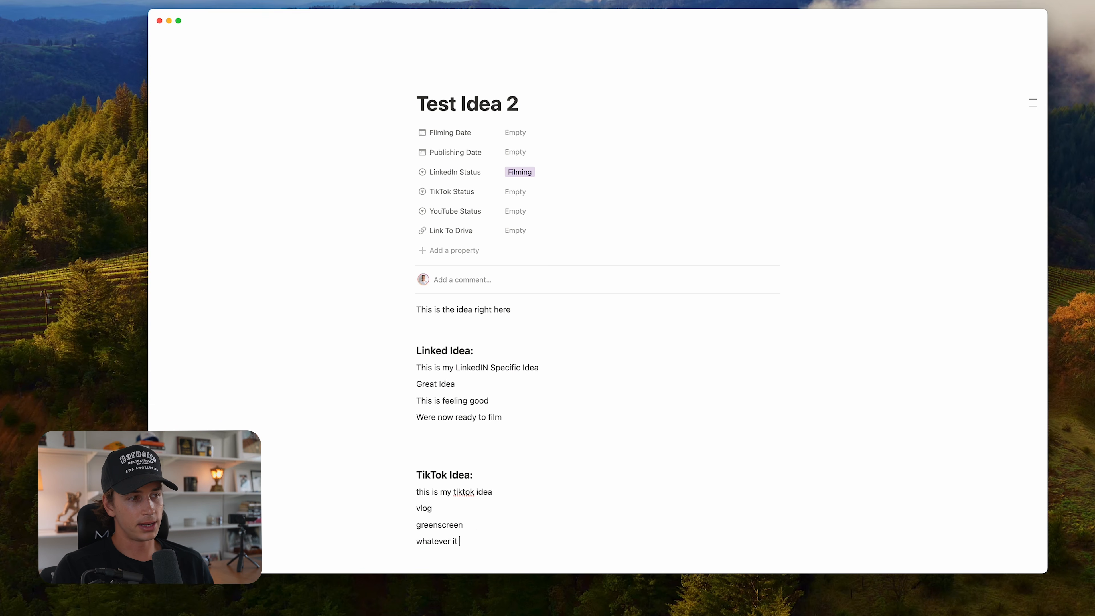
type(" is goes here")
key("Return")
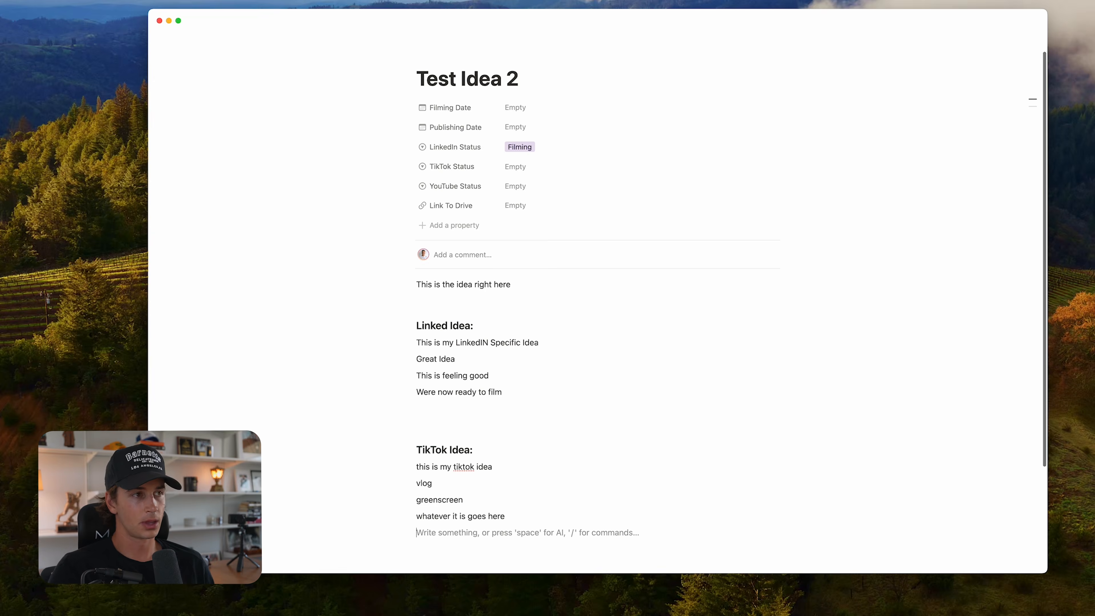
- Add the line "im not fully ready to film this" to the TikTok notes and set the TikTok Status to Outlined
scroll(490, 440, "down", 3)
scroll(490, 440, "down", 1)
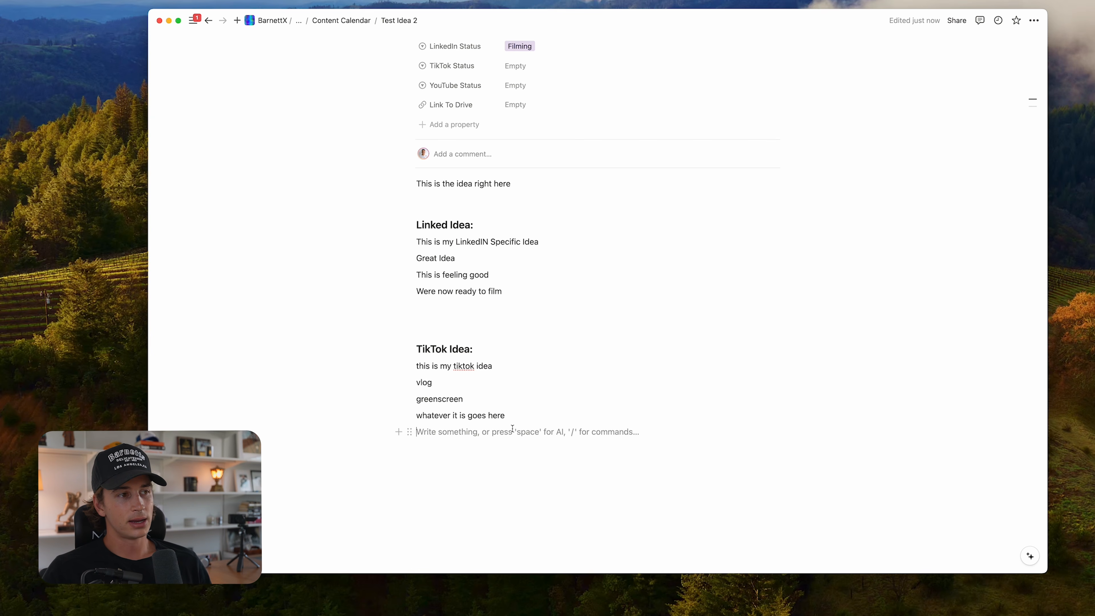
type("im not full")
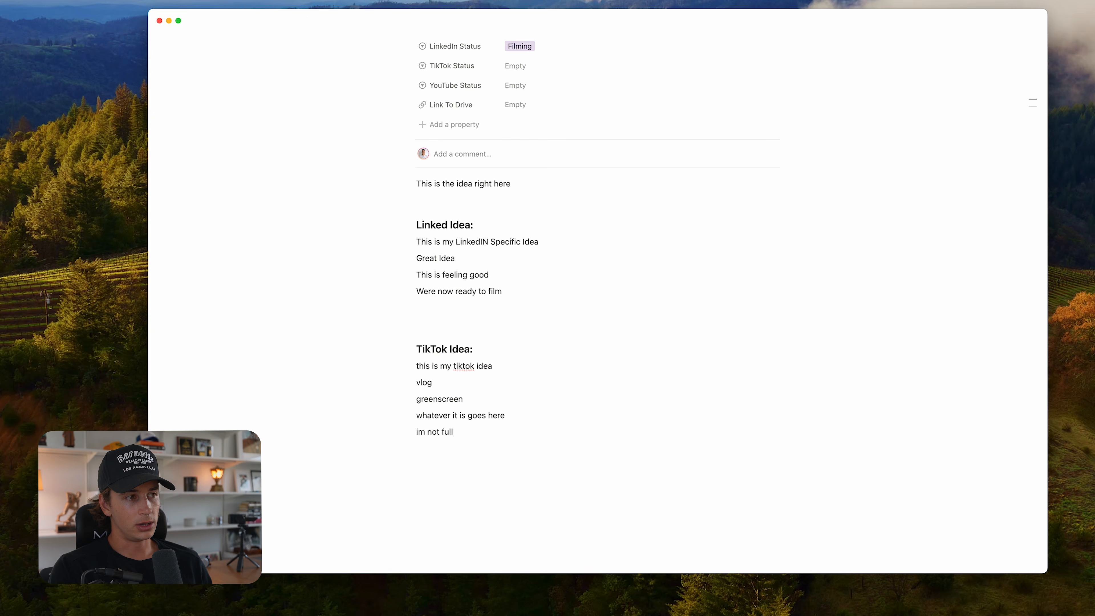
type("y readu to film this")
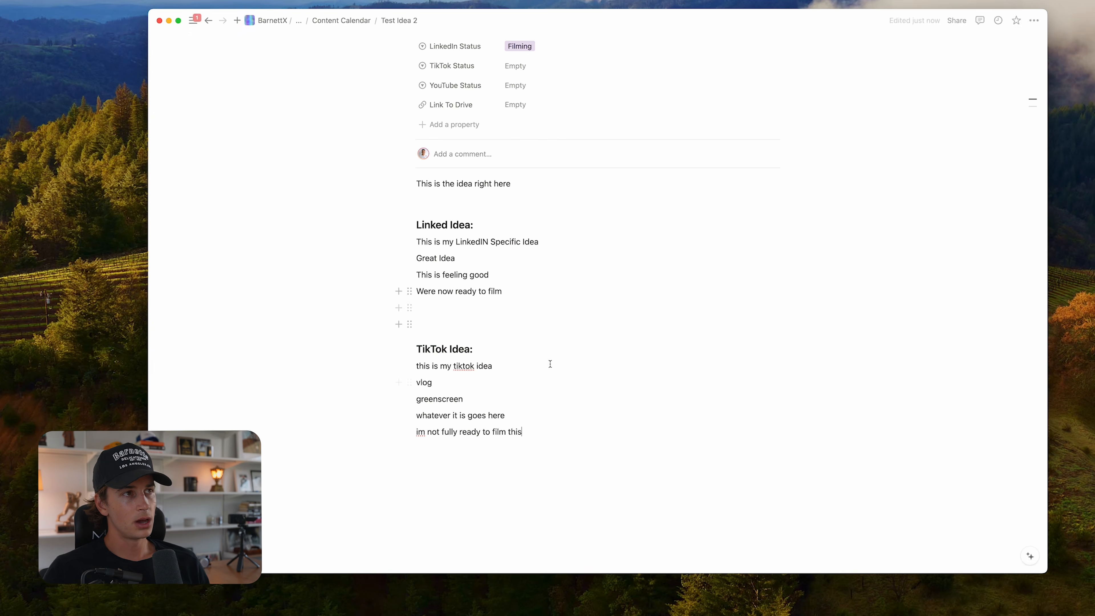
left_click(519, 75)
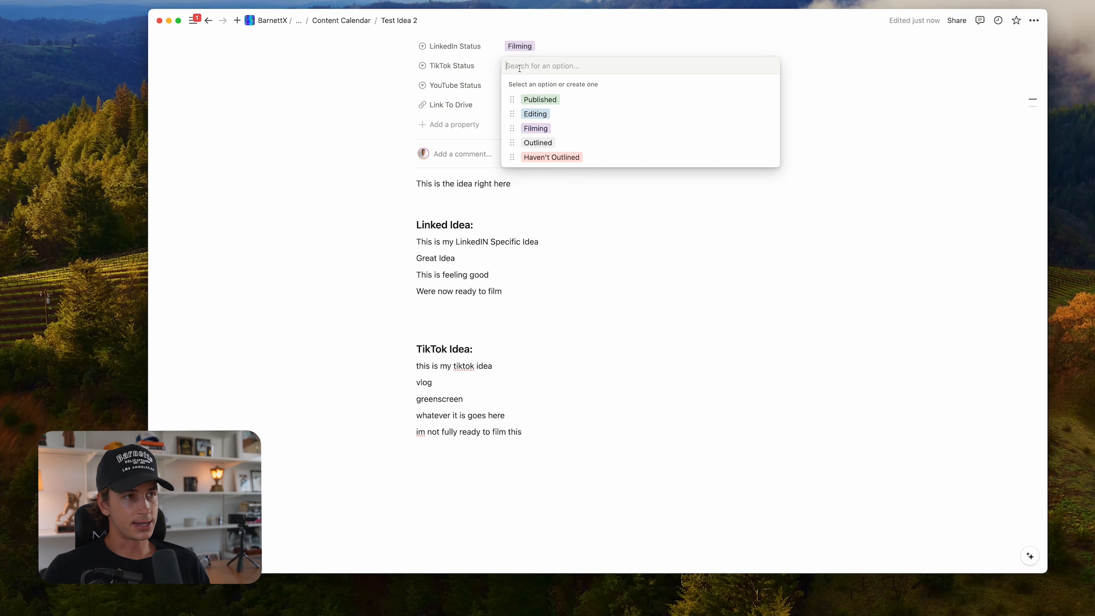
left_click(556, 143)
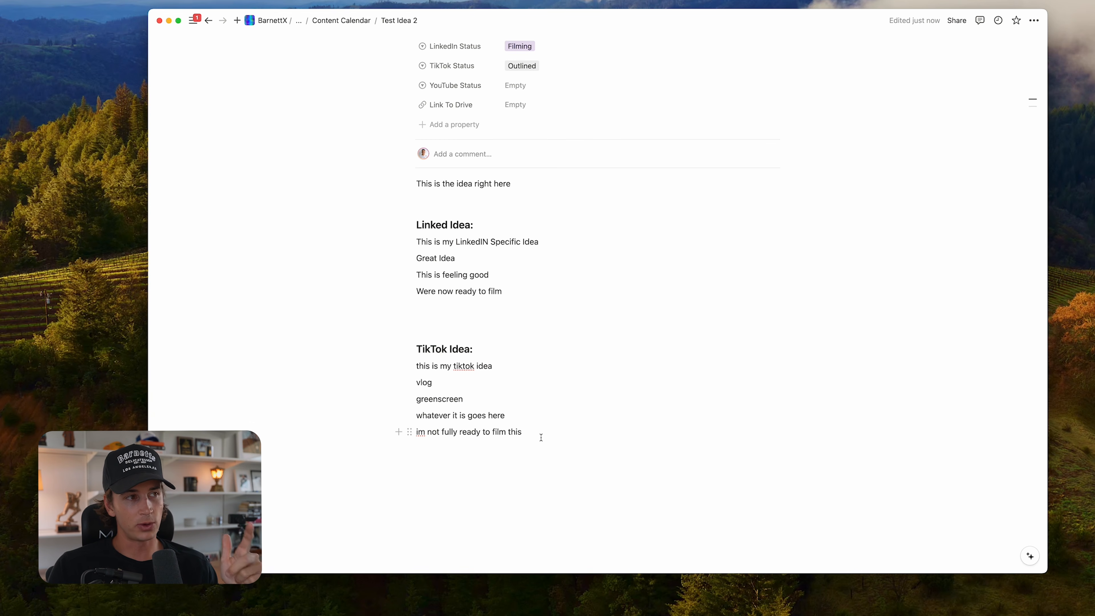
- Copy the "TikTok Idea:" heading, paste it below the TikTok notes and change it to "YouTube Idea:"
scroll(506, 96, "up", 1)
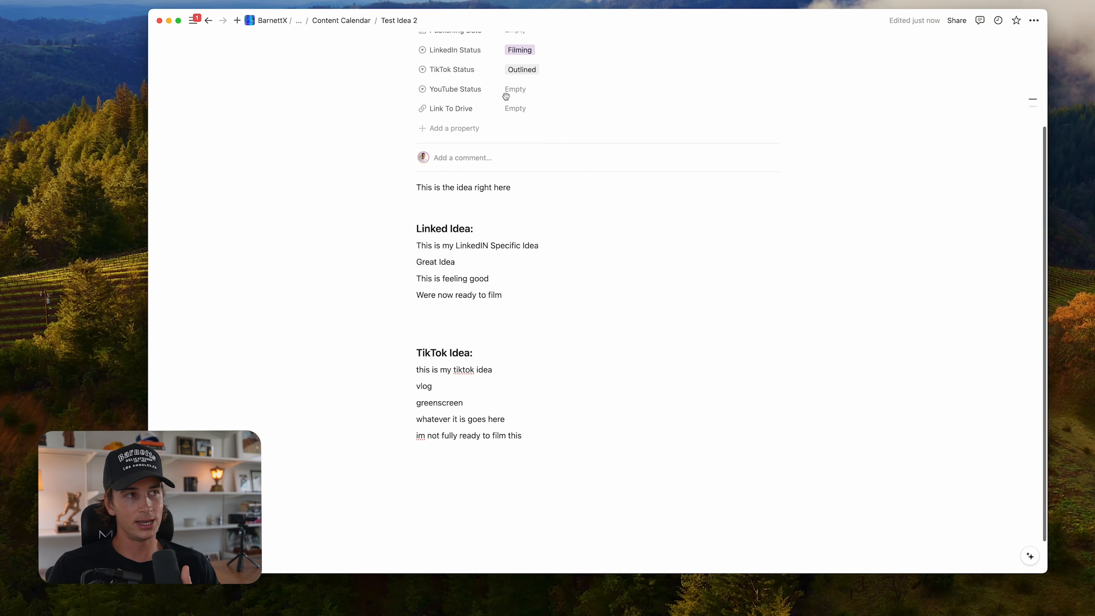
left_click_drag(479, 353, 415, 352)
key("super+c")
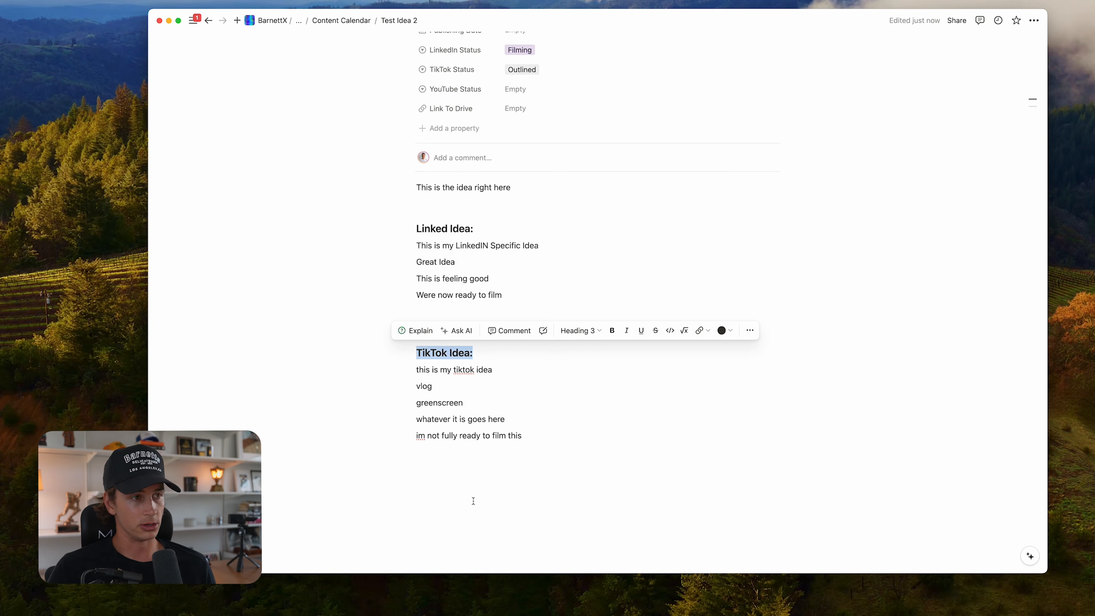
left_click(490, 476)
key("super+v")
double_click(445, 476)
type("YouTUbe")
key("BackSpace")
key("BackSpace")
key("BackSpace")
type("be")
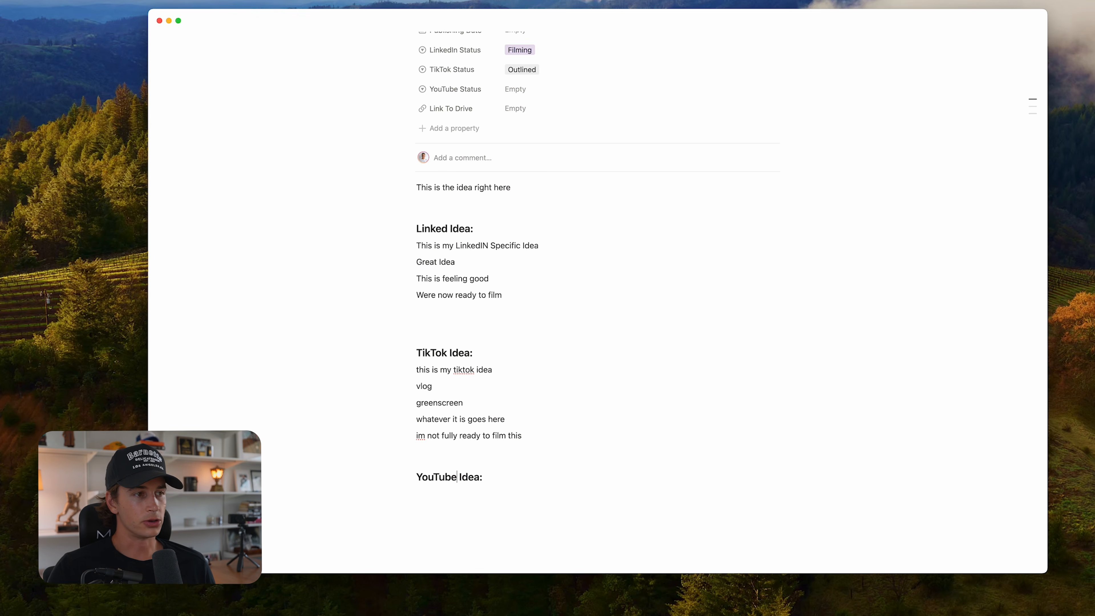
- Below the "YouTube Idea:" heading, write "im gonna film a fully fleshed out day in my life" and "ahhh you know what i dont know yet"
left_click(547, 483)
key("Return")
type("im gonna film a fully")
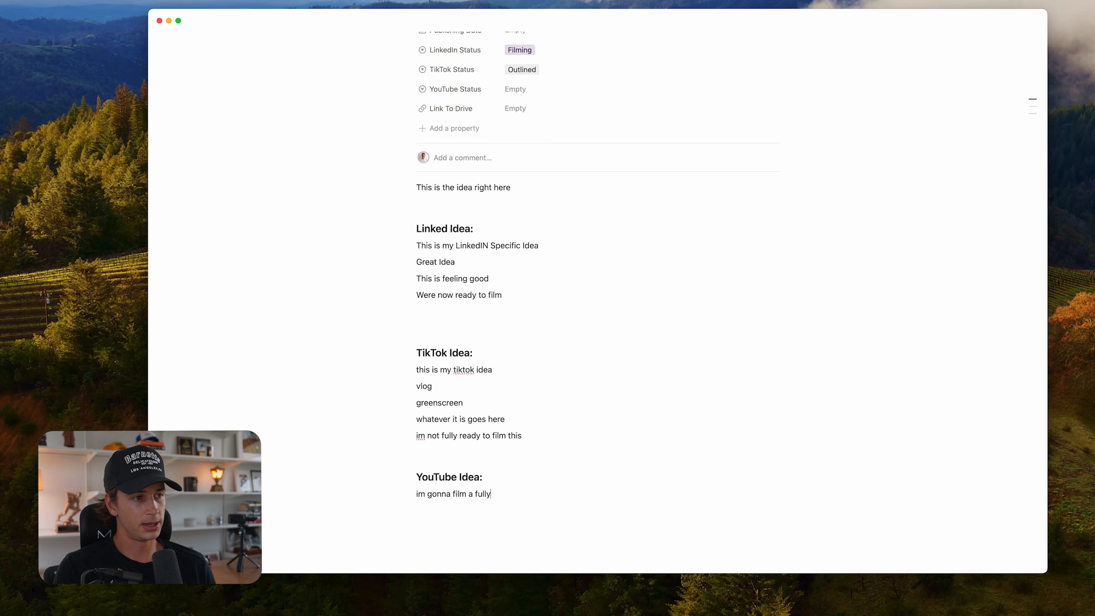
type(" felshes ou")
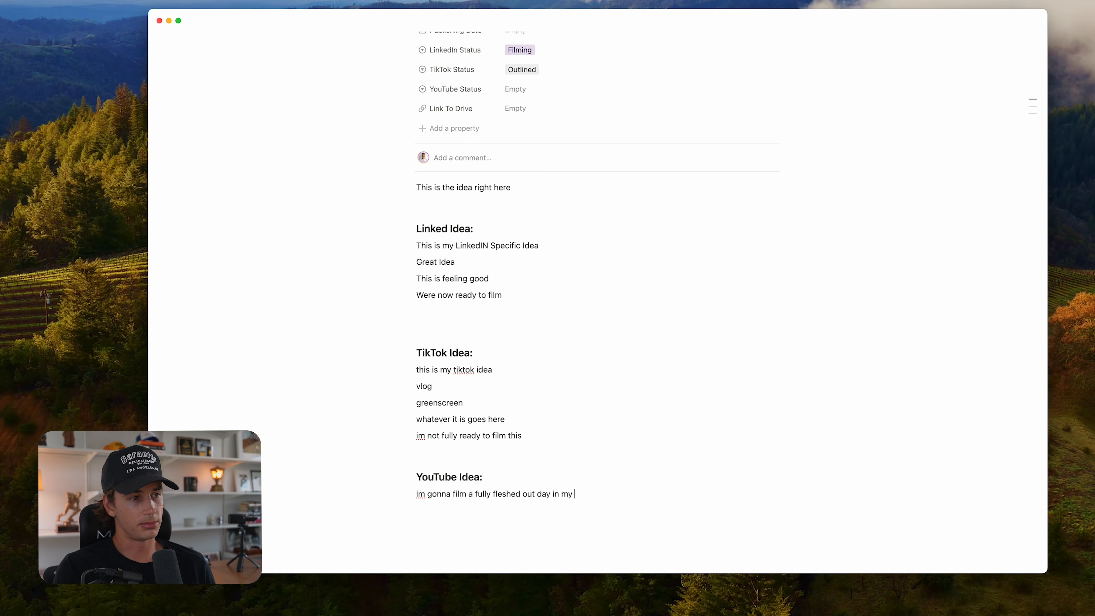
key("Return")
type("ahhh you know what i dont know yet")
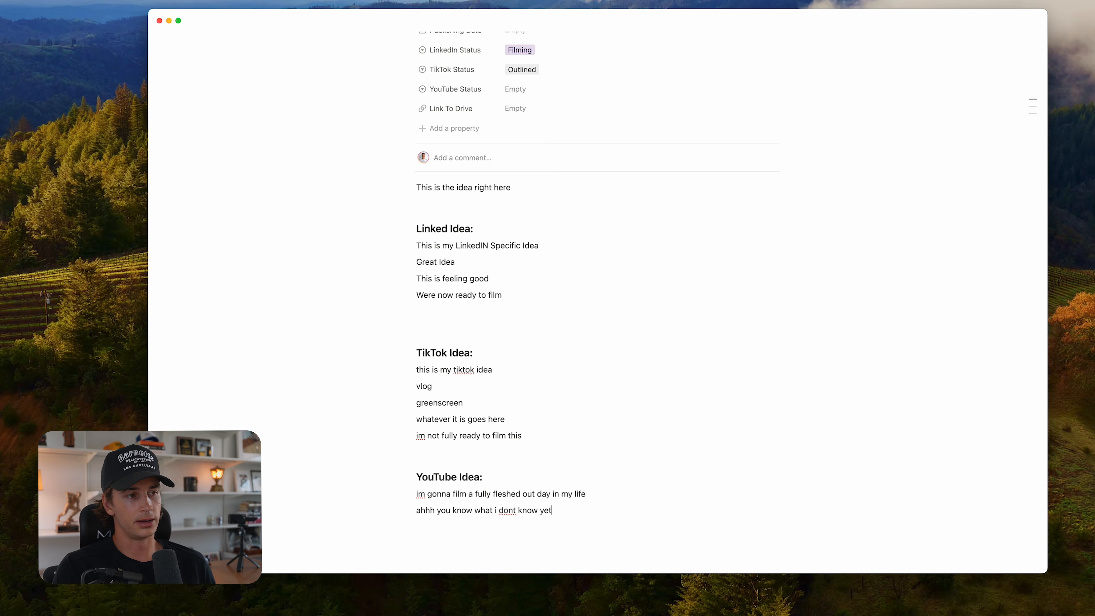
key("Return")
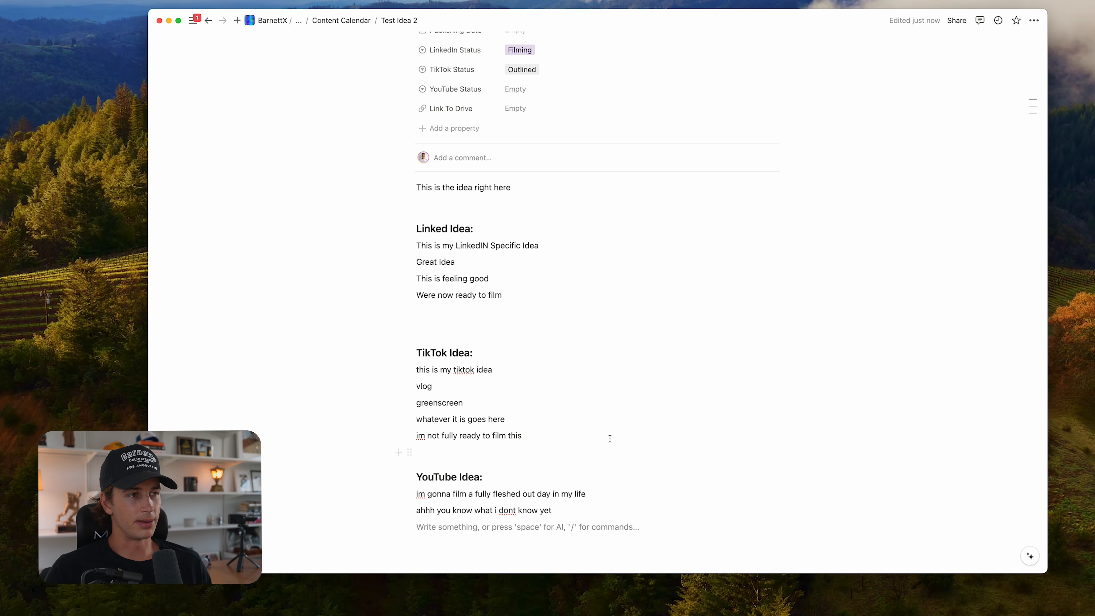
- Set the page's YouTube Status to Haven't Outlined
scroll(568, 386, "up", 3)
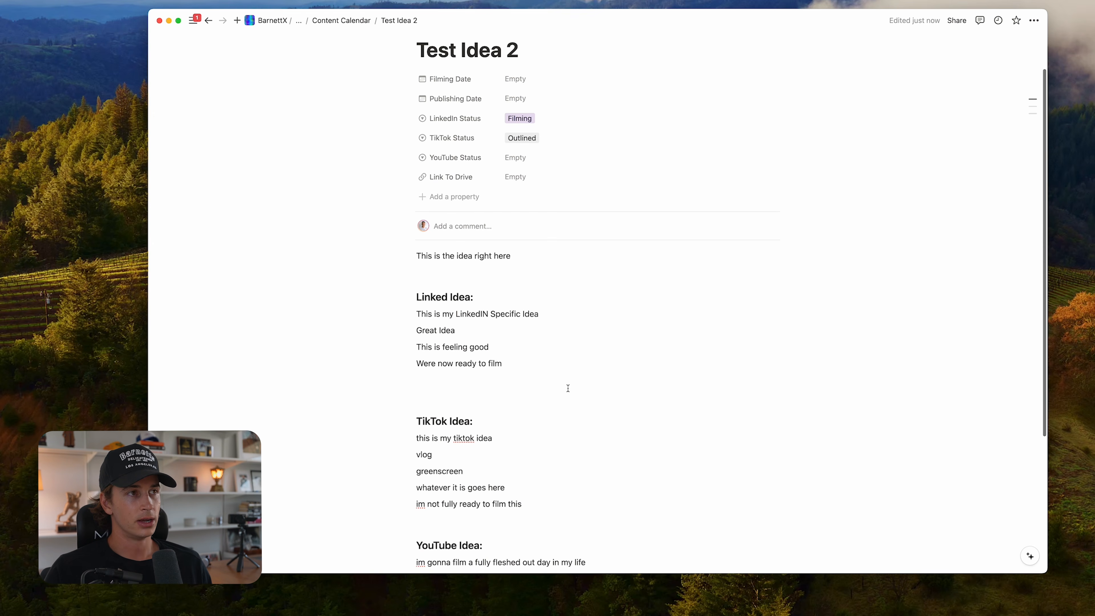
left_click(530, 163)
left_click(552, 249)
- Delete the "This is the idea right here" line and the blank lines above the "Linked Idea:" heading
left_click_drag(513, 257, 417, 256)
key("BackSpace")
left_click(430, 273)
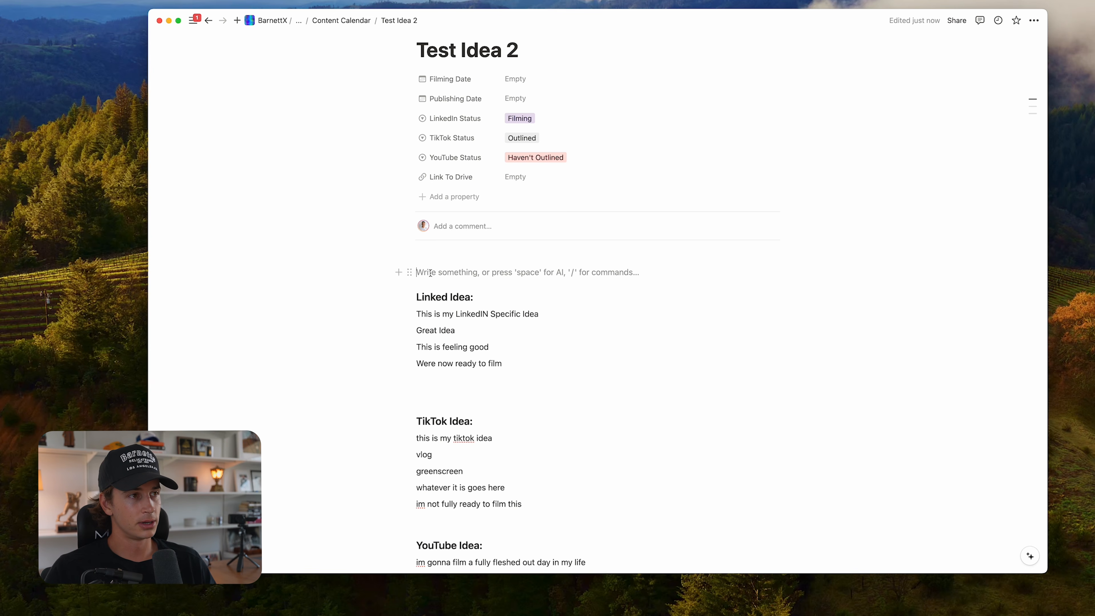
key("BackSpace")
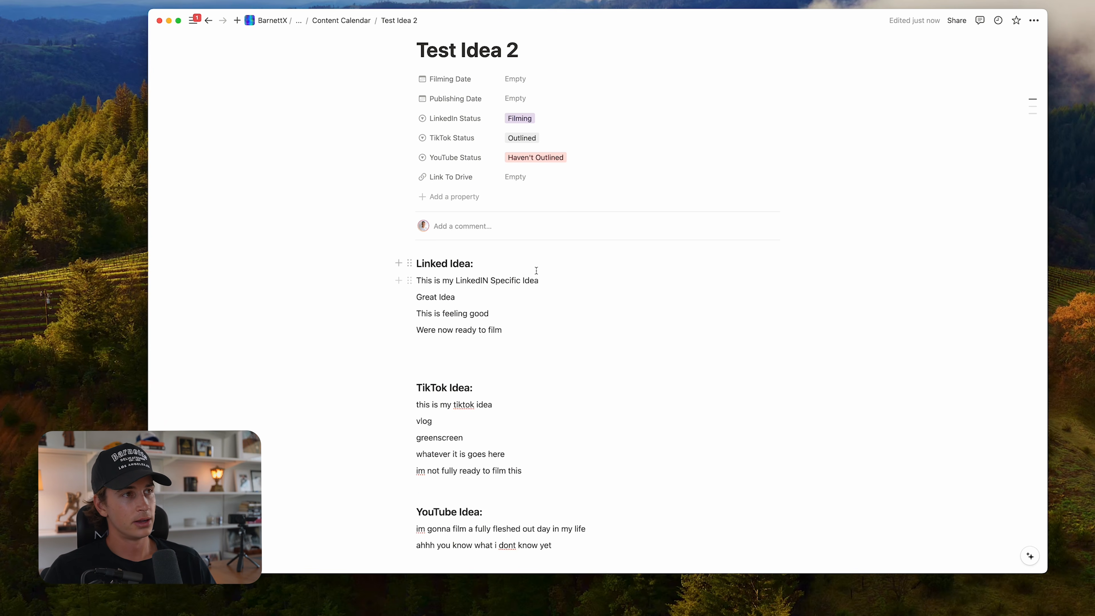
- Set the page's Filming Date to 09/16/2024 and its Publishing Date to 09/20/2024
scroll(548, 298, "up", 3)
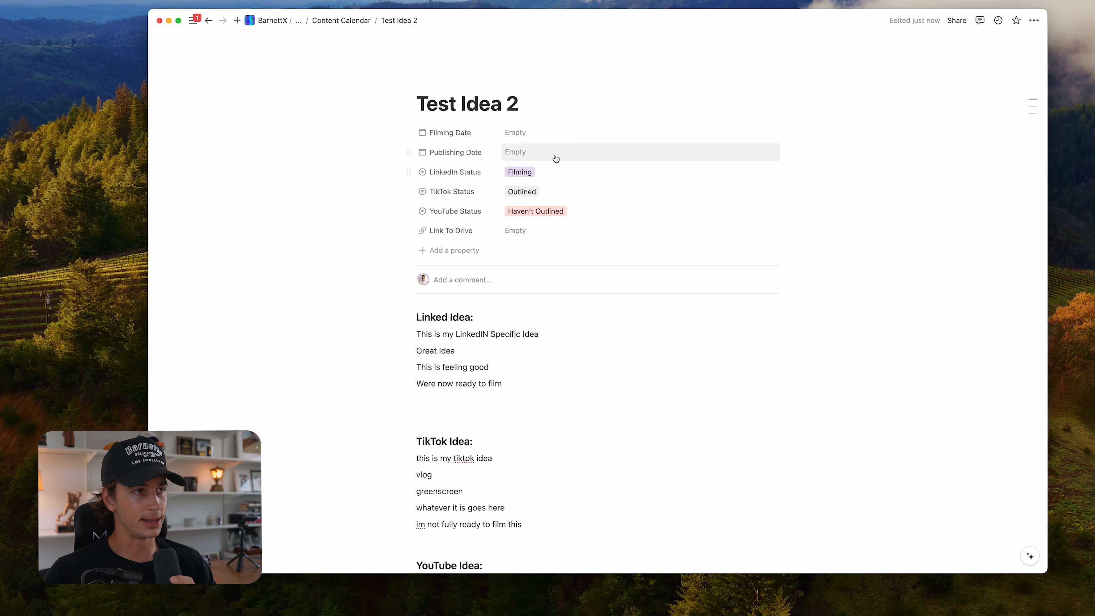
left_click(552, 138)
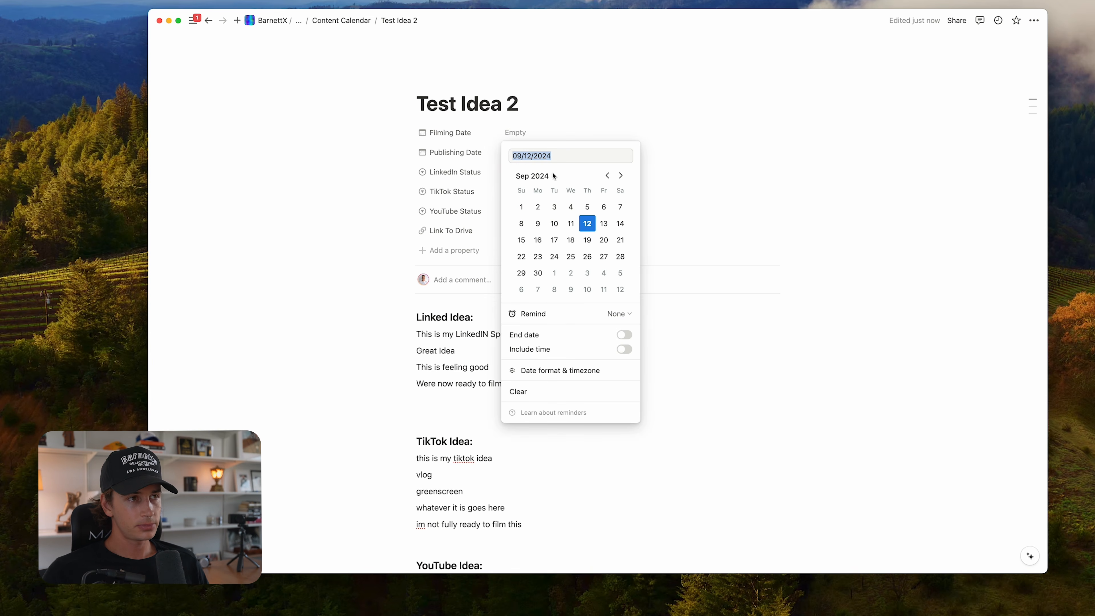
left_click(540, 241)
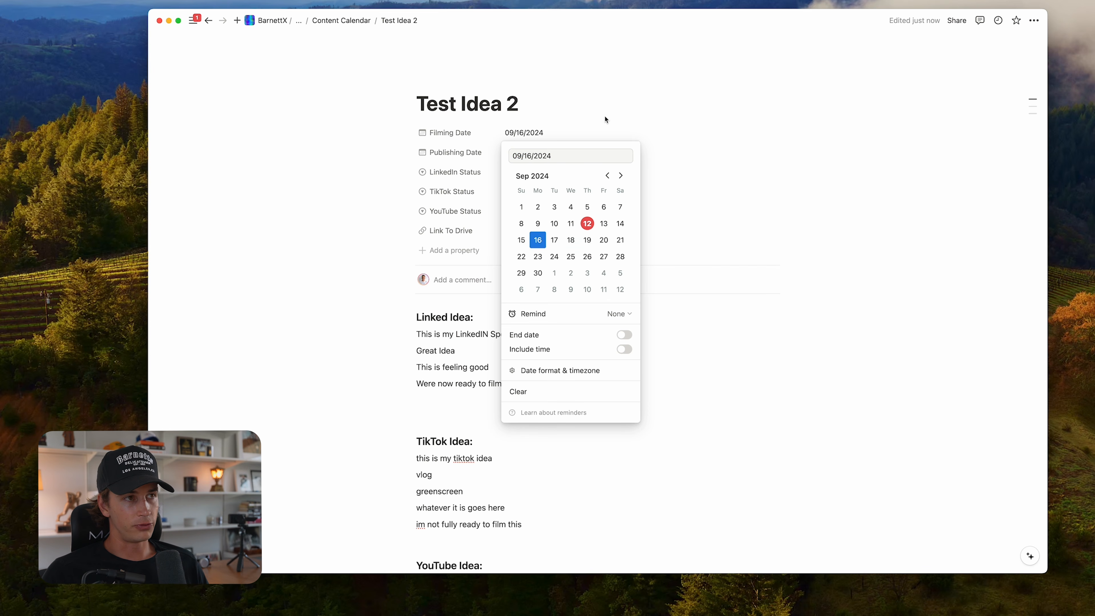
left_click(613, 107)
left_click(522, 151)
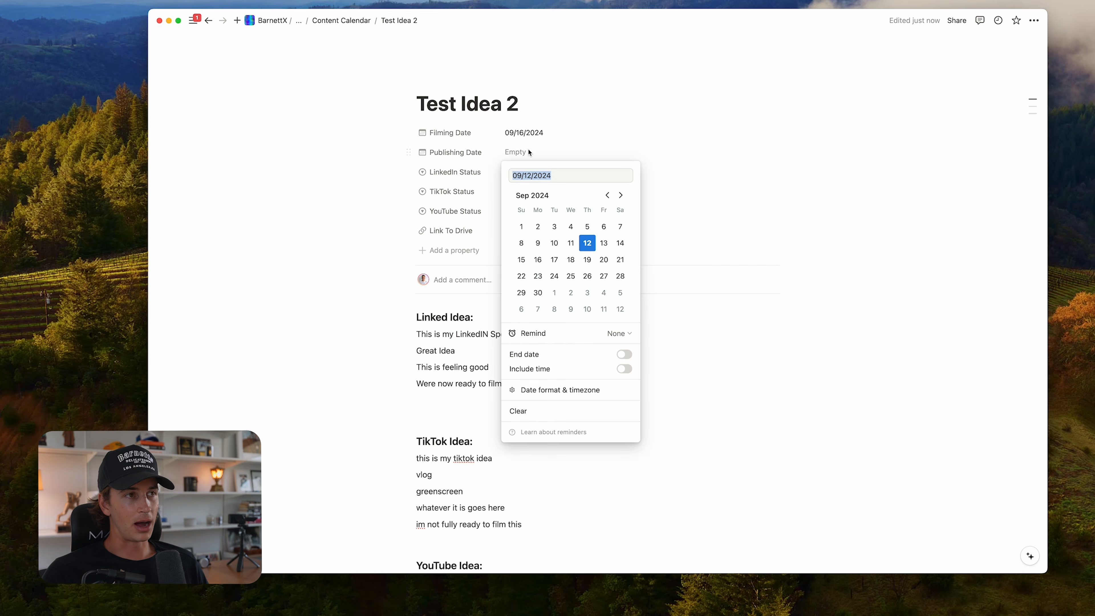
left_click(603, 260)
left_click(751, 344)
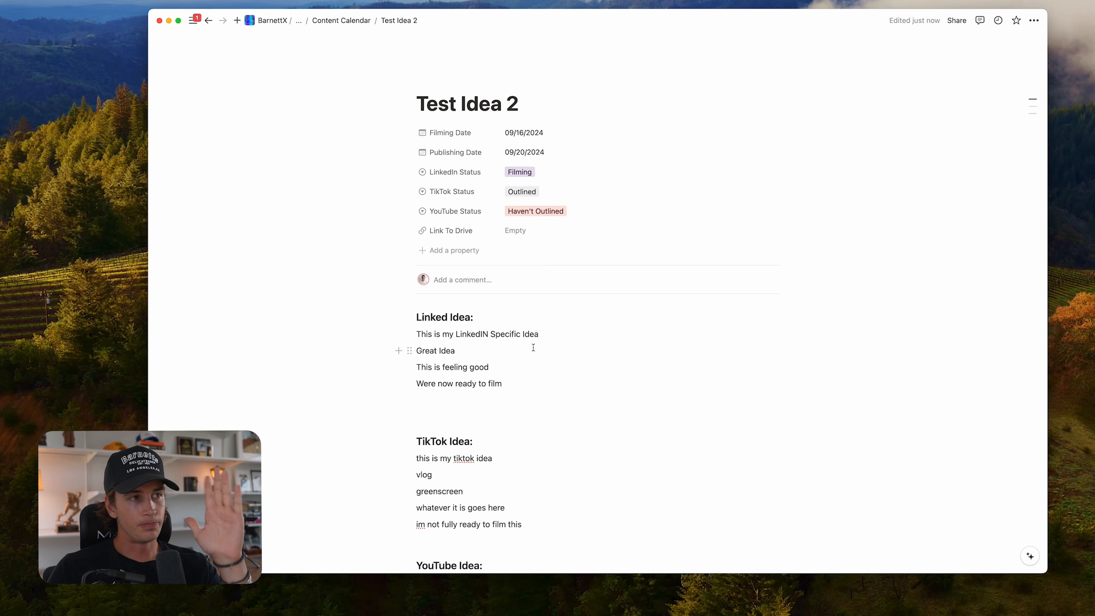
- Change the page title from "Test Idea 2" to "Test Idea - LinkedIn"
left_click_drag(552, 100, 430, 89)
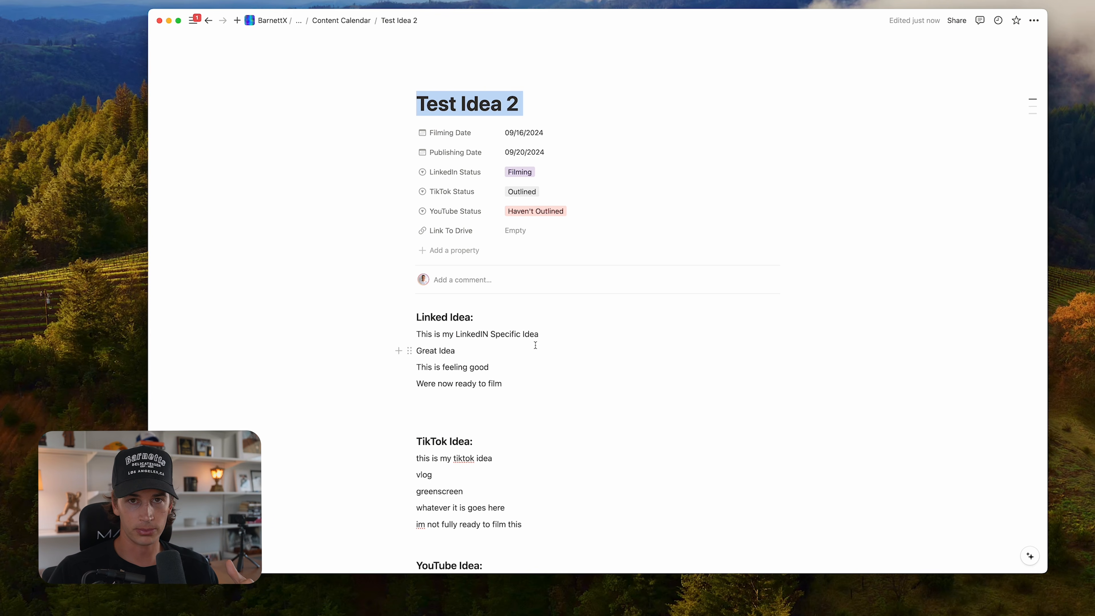
left_click(520, 103)
left_click_drag(508, 98, 584, 102)
left_click(537, 109)
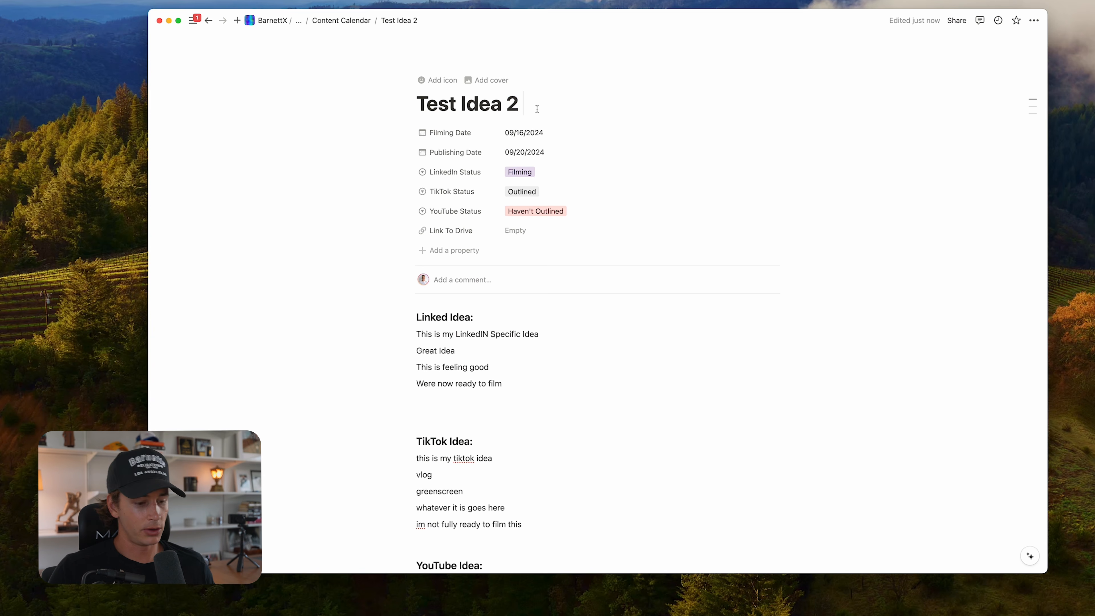
key("BackSpace")
type("0")
key("BackSpace")
type("- LinkedIn")
key("BackSpace")
key("BackSpace")
key("BackSpace")
key("BackSpace")
key("BackSpace")
key("BackSpace")
type("nked")
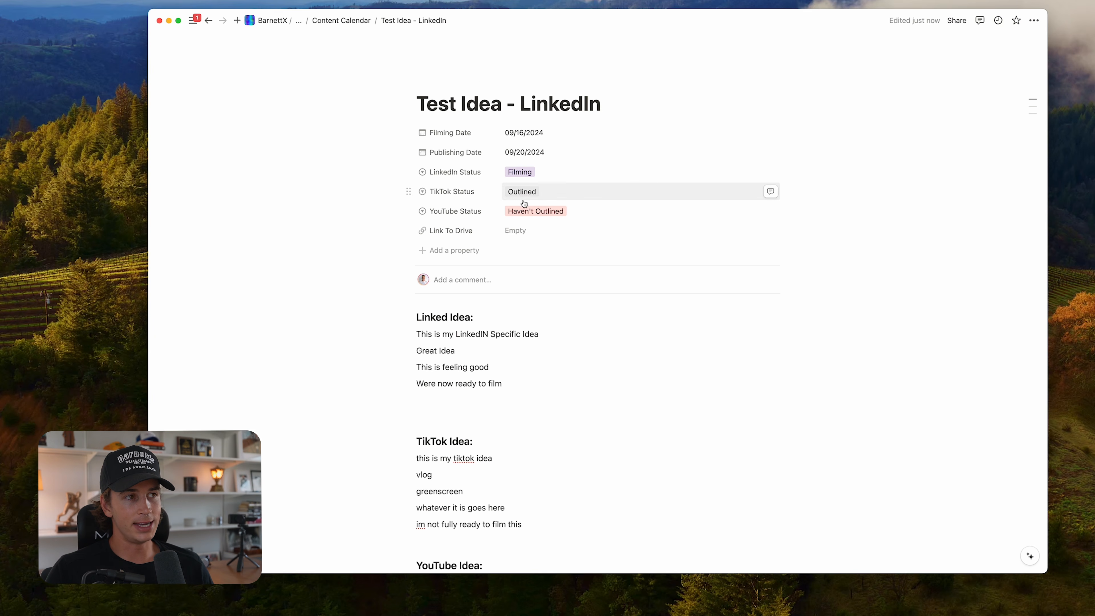
- Remove the "- LinkedIn" suffix from the page title, leaving "Test Idea"
left_click_drag(614, 102, 523, 101)
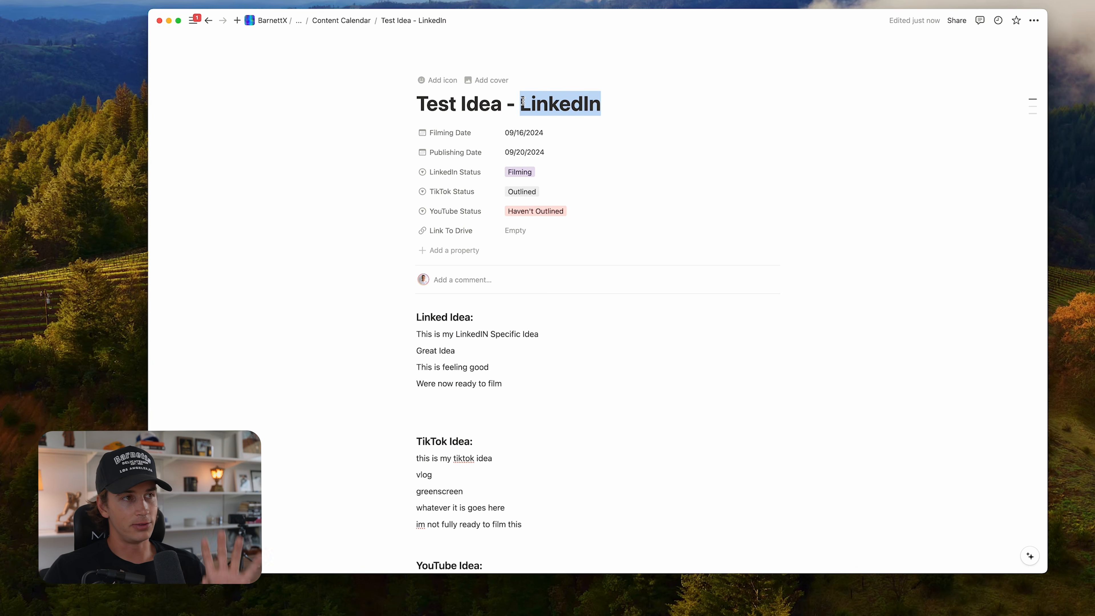
key("BackSpace")
key("BackSpace")
key("BackSpace")
key("BackSpace")
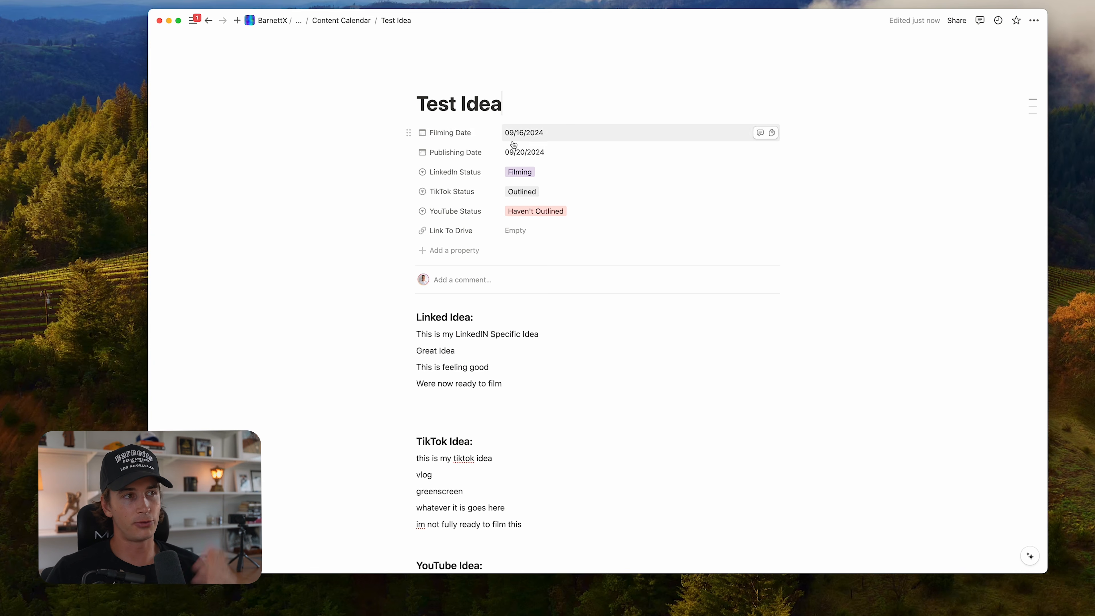
left_click(523, 133)
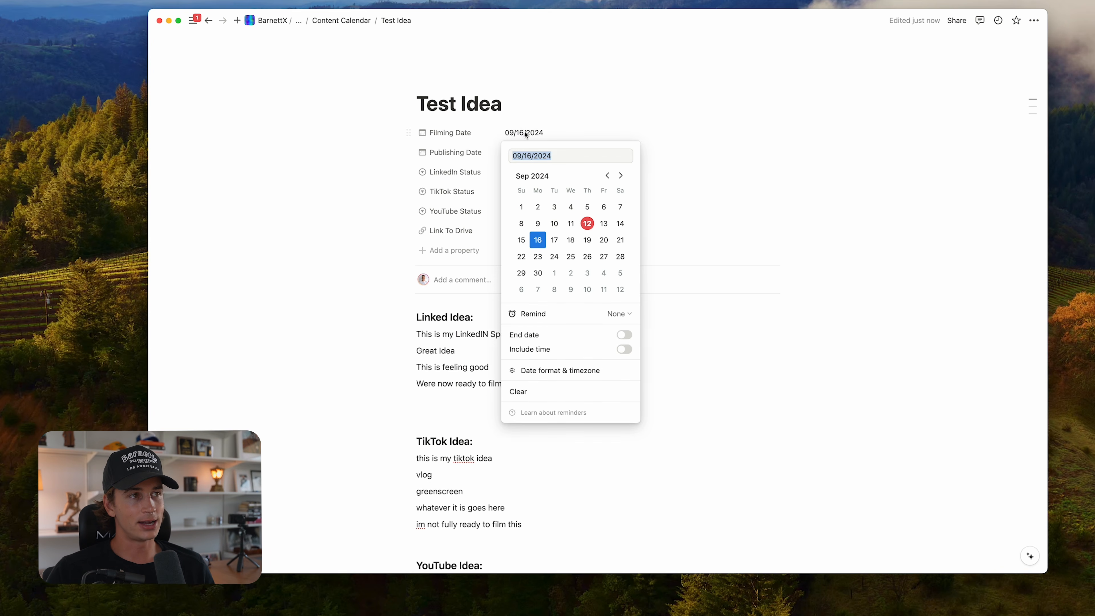
left_click(535, 153)
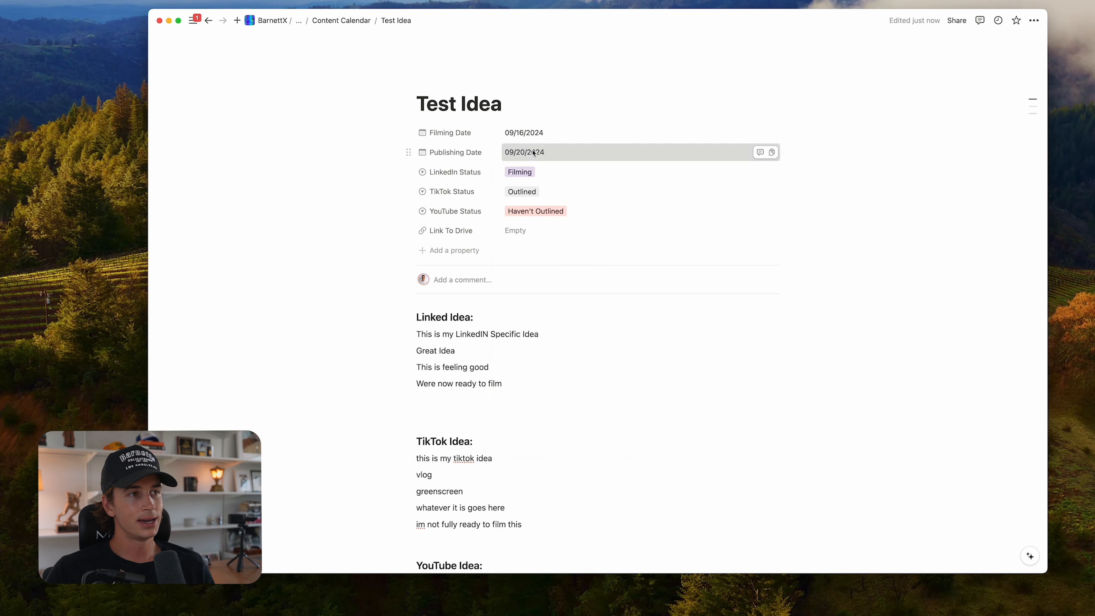
left_click(535, 152)
left_click(477, 349)
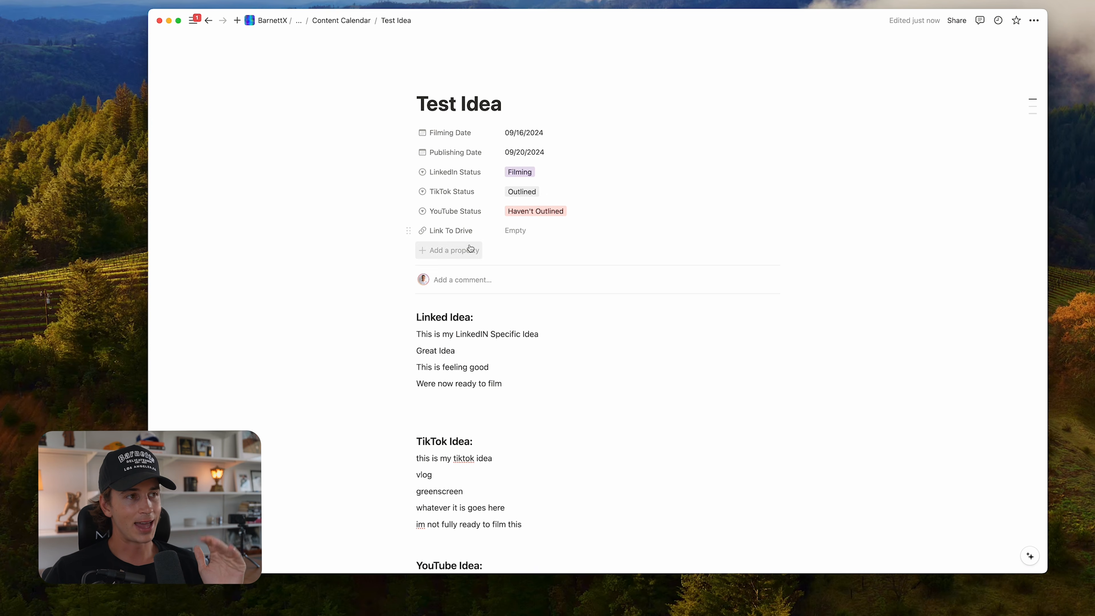
left_click(506, 231)
type("www.giigk")
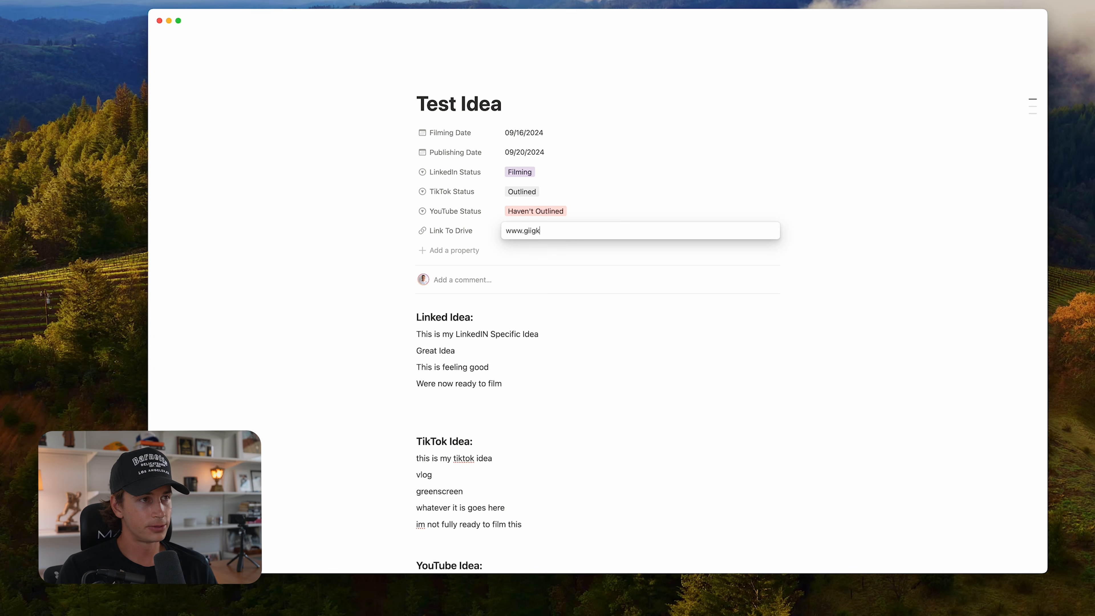
key("BackSpace")
key("BackSpace")
key("BackSpace")
key("BackSpace")
type("oogle.co")
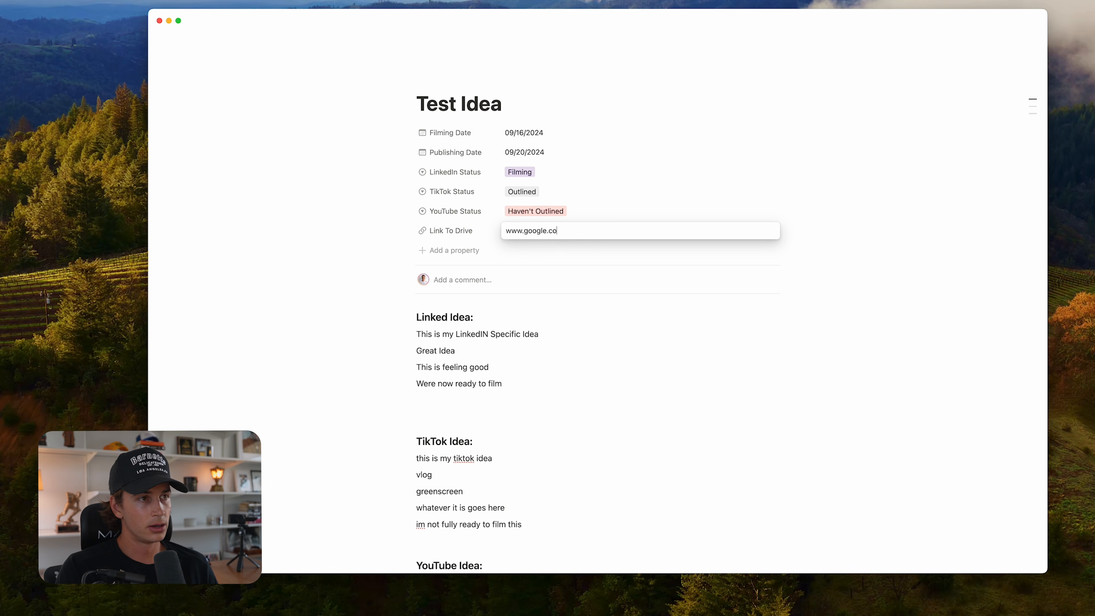
type("m")
key("Return")
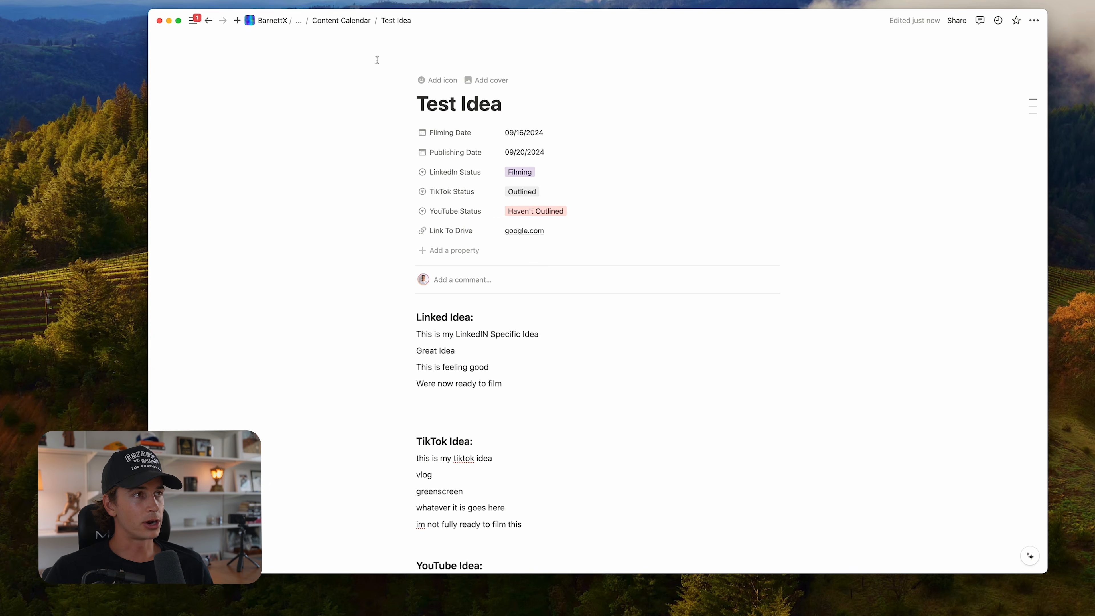
- Return to the Content Calendar database and add a Calendar view
left_click(343, 21)
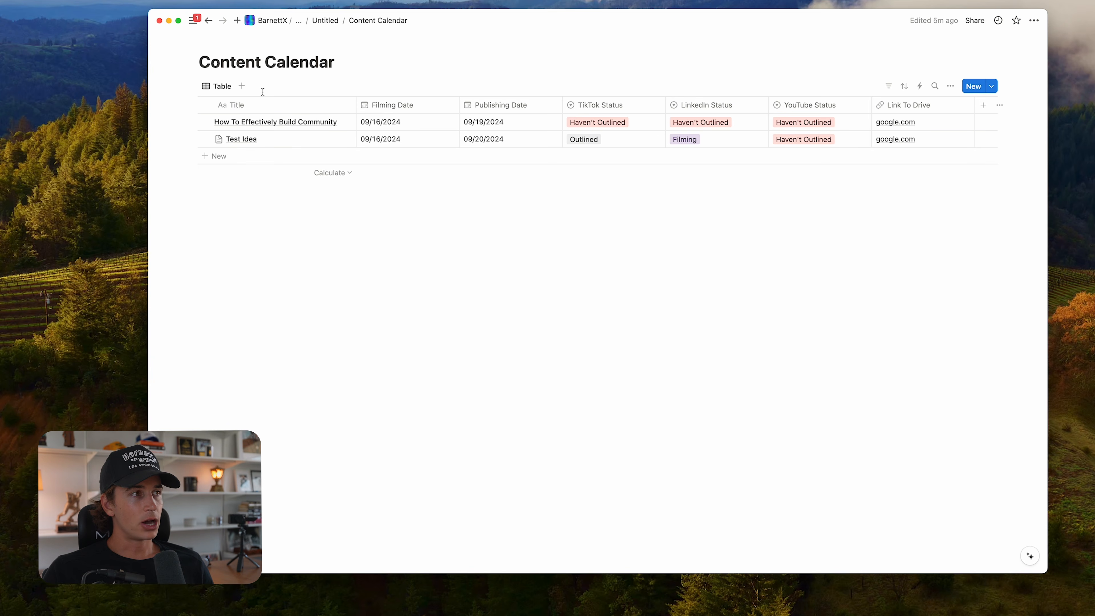
left_click(242, 87)
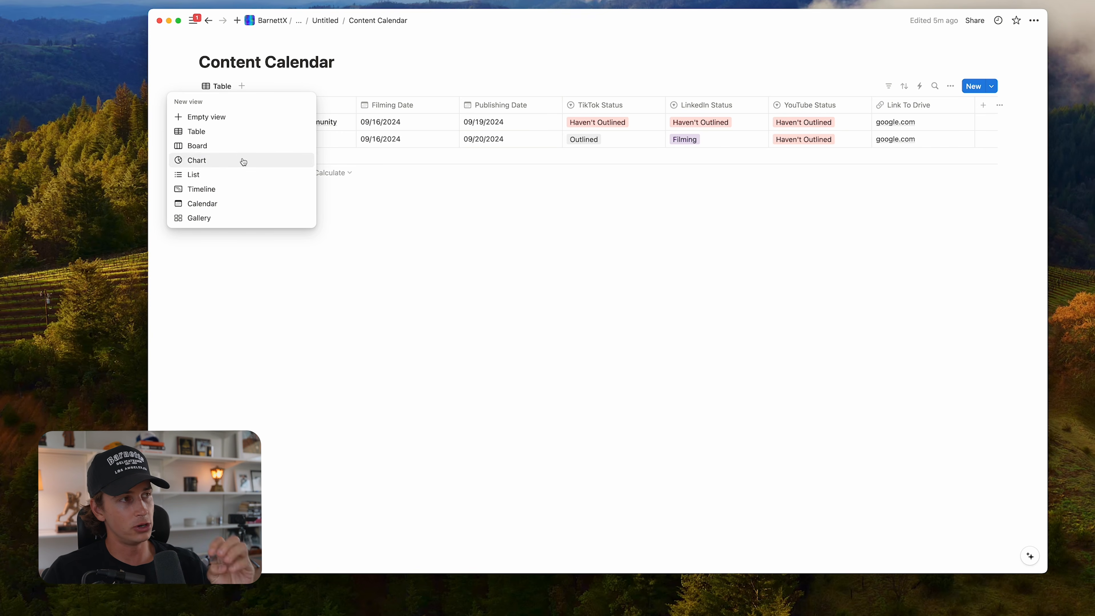
left_click(225, 204)
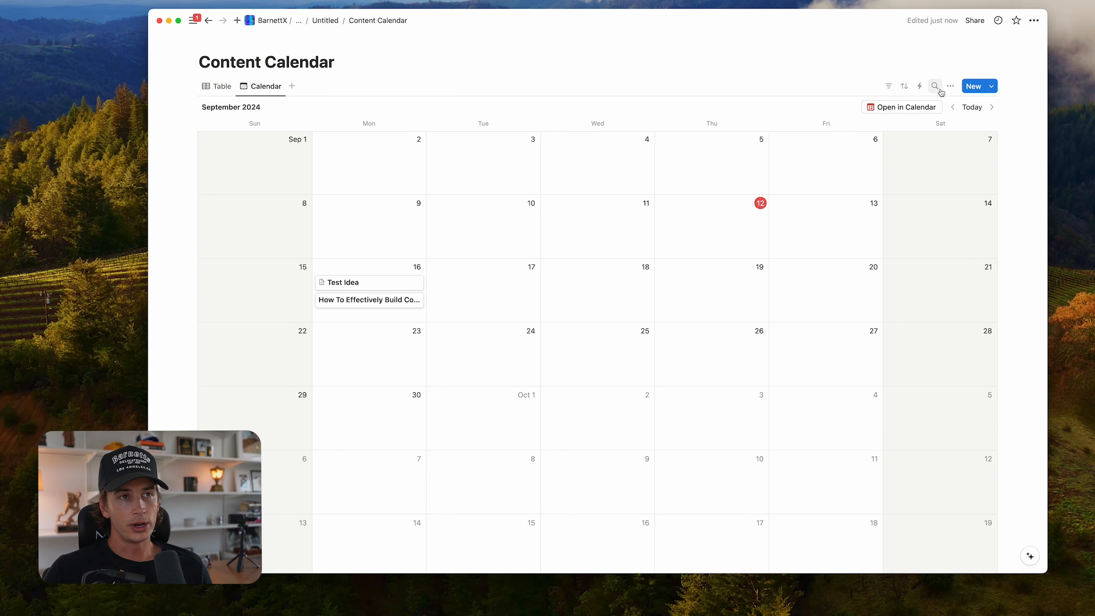
- In the Calendar view's layout settings, choose Filming Date as the property the calendar is shown by
left_click(953, 90)
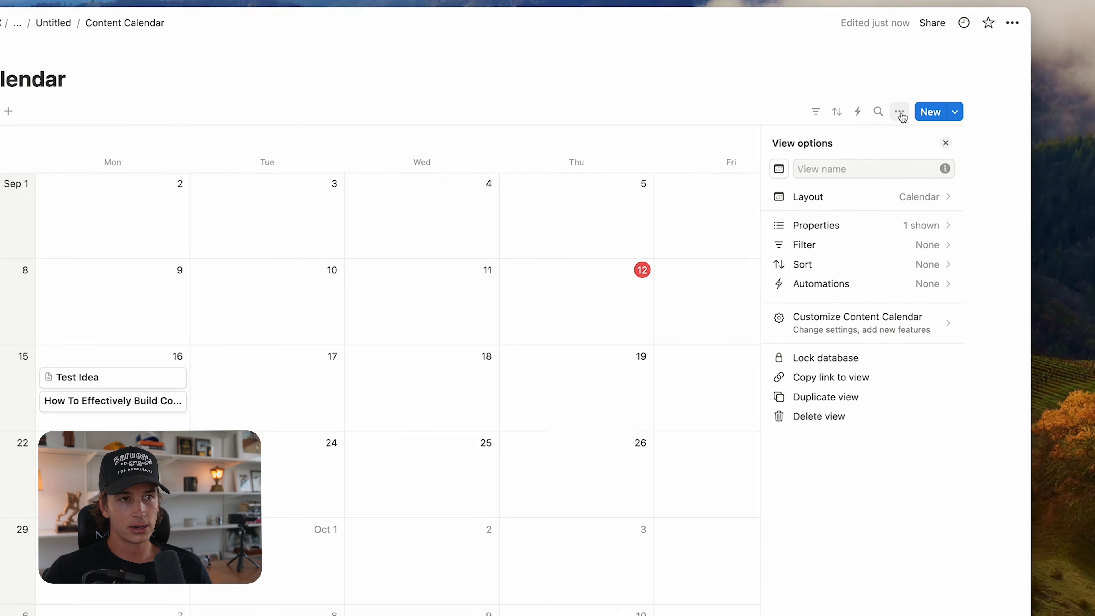
left_click(938, 150)
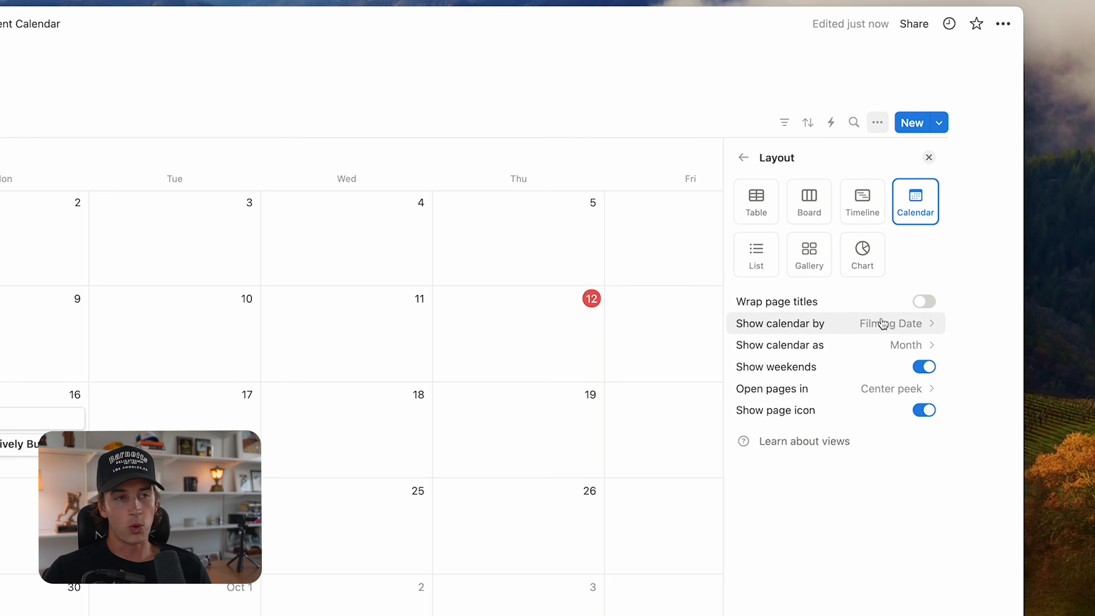
left_click(880, 329)
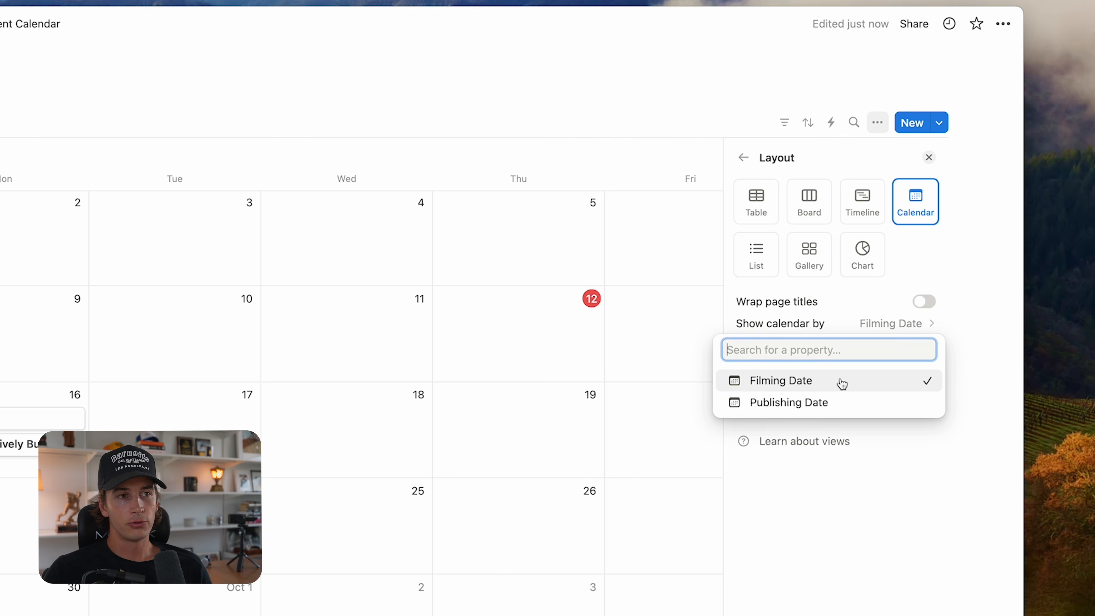
left_click(842, 384)
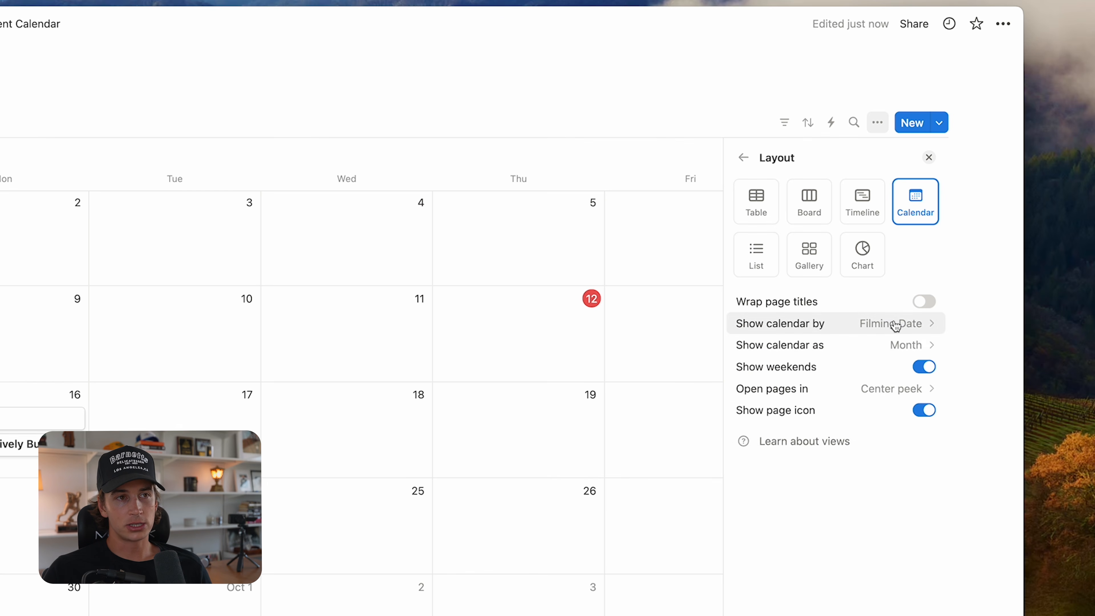
left_click(565, 348)
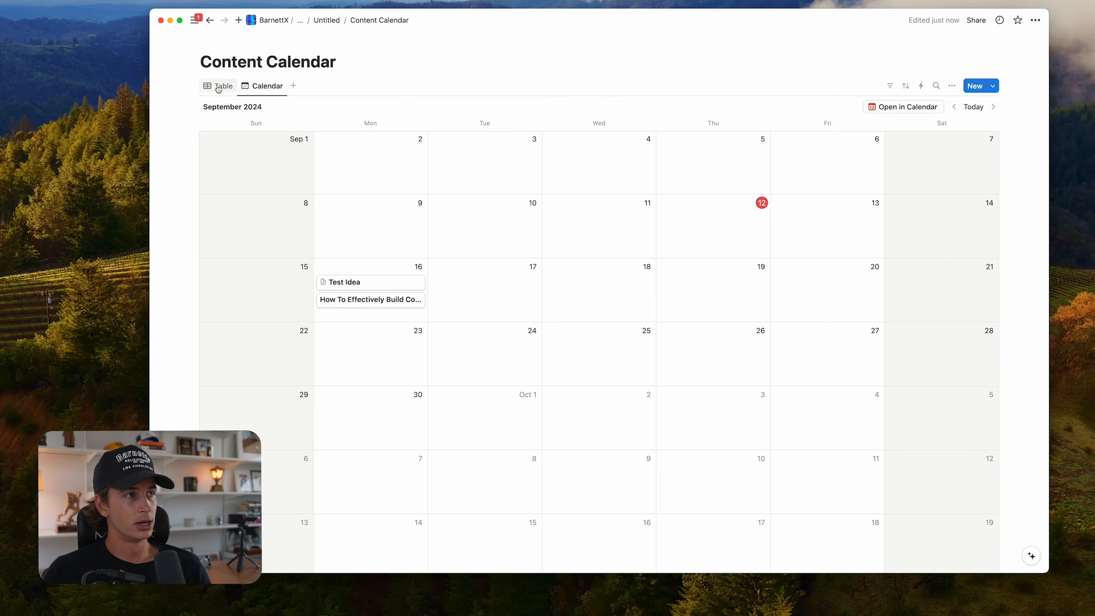
- Look at the Table and Calendar views, and add a second Calendar view to the database
left_click(229, 11)
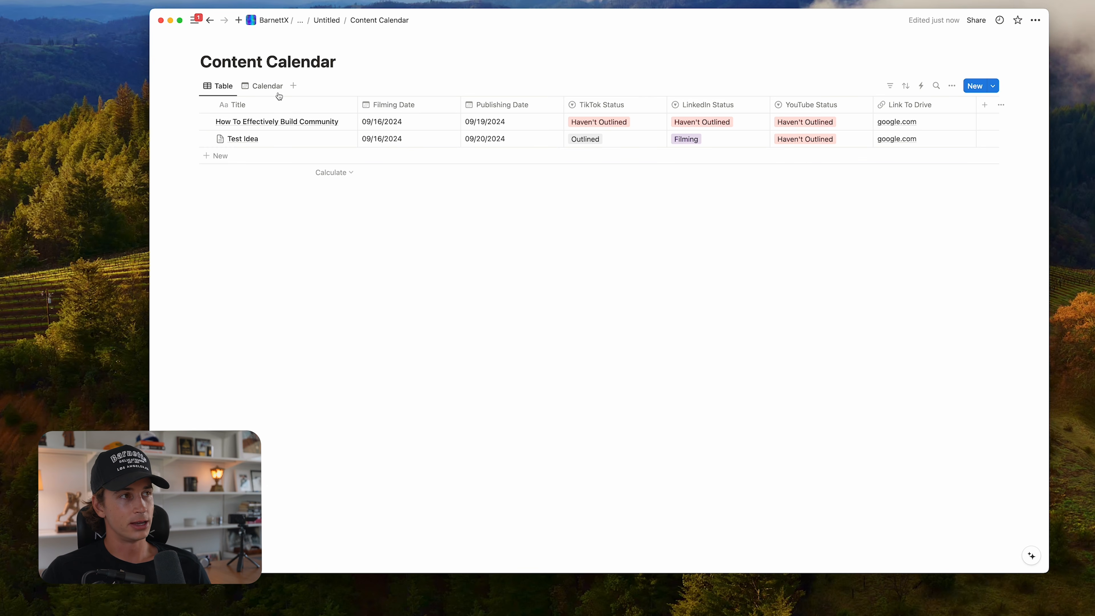
left_click(264, 88)
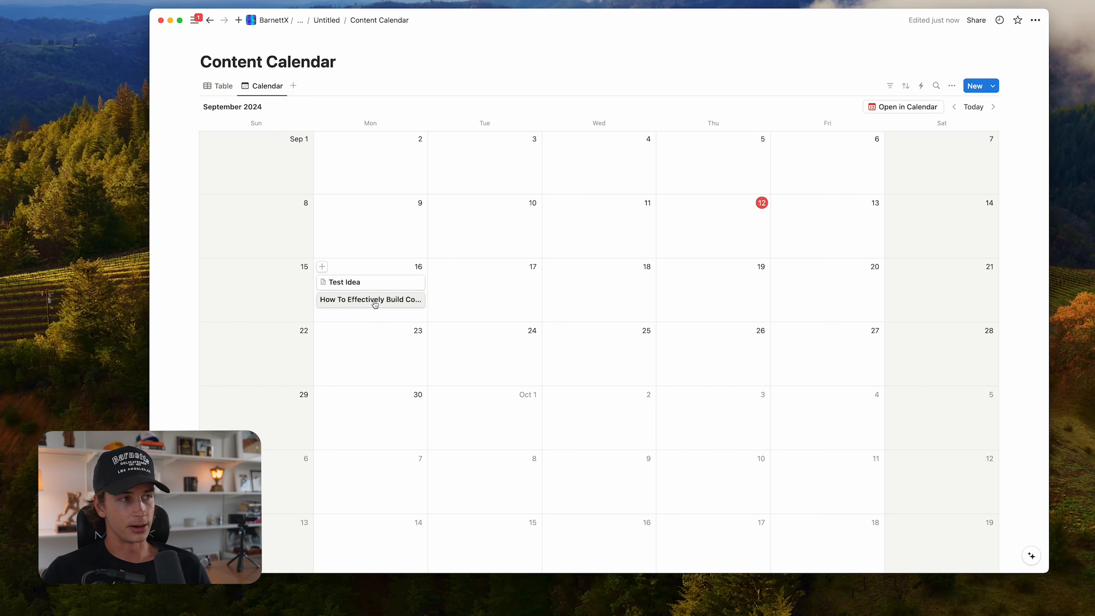
left_click(293, 86)
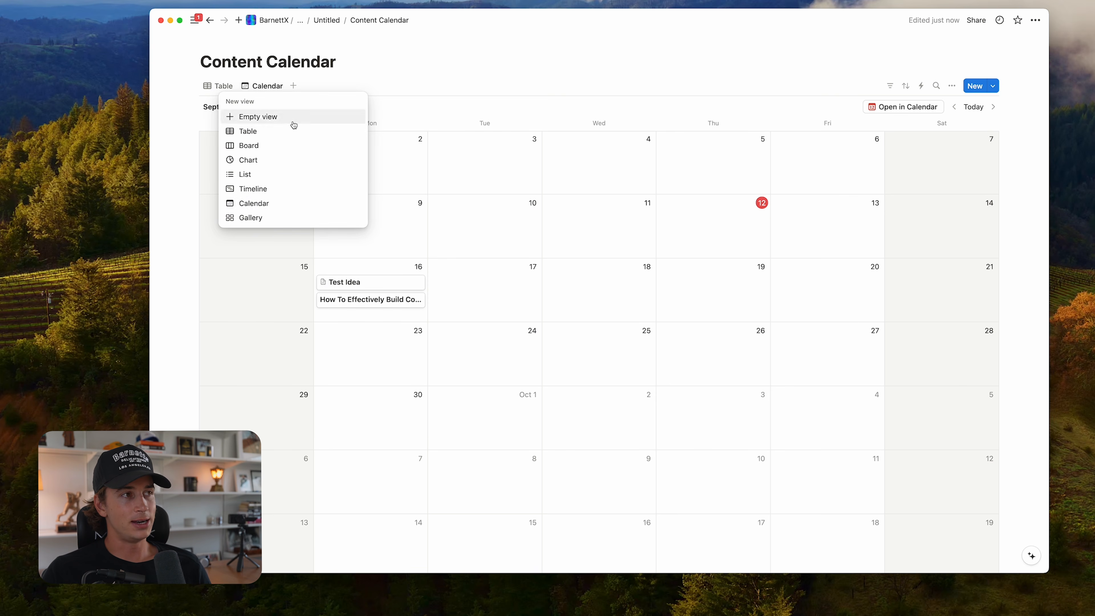
left_click(276, 206)
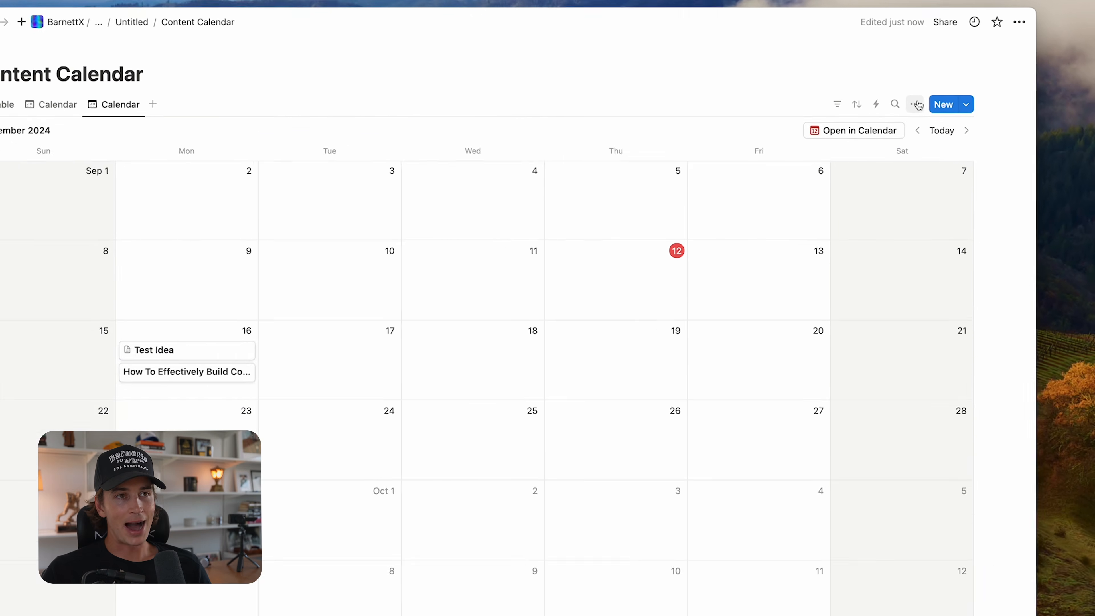
- Set the second Calendar view's layout to show entries by Publishing Date
left_click(952, 85)
left_click(917, 168)
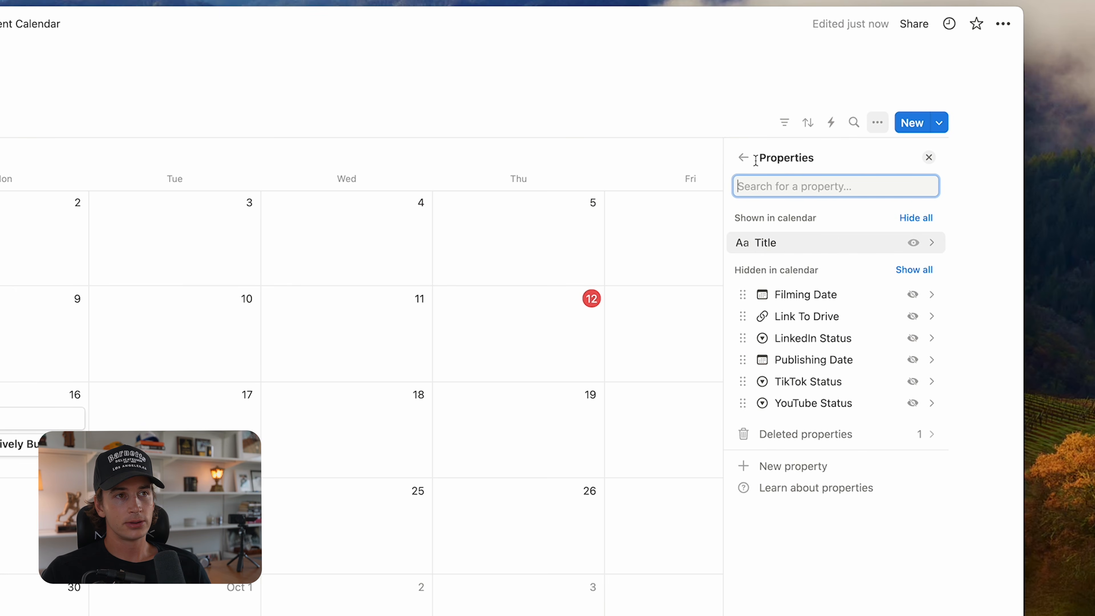
left_click(743, 158)
left_click(847, 218)
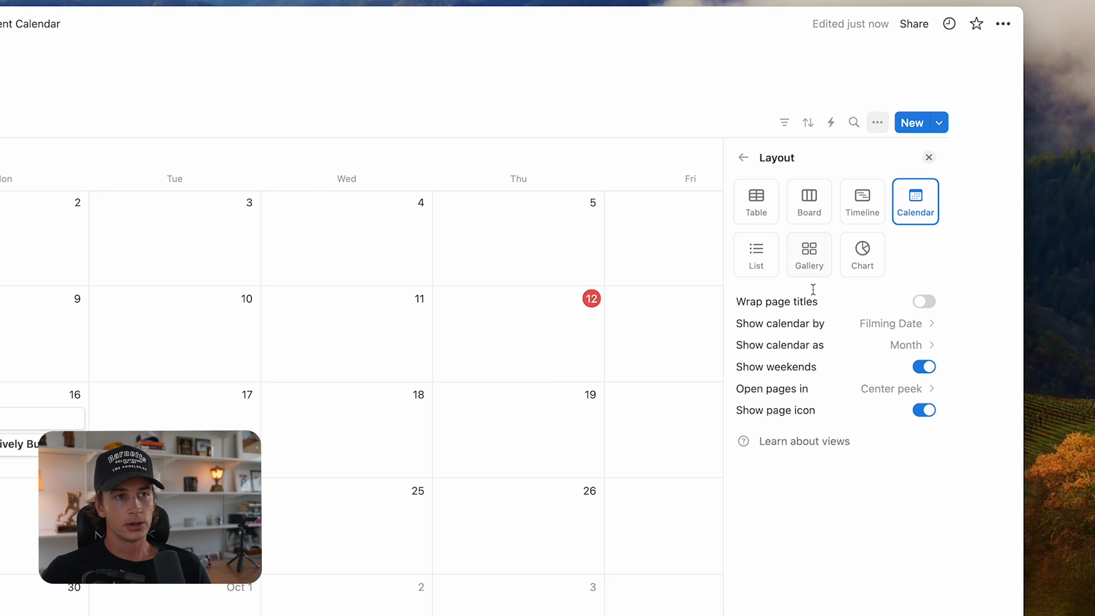
left_click(841, 324)
left_click(818, 401)
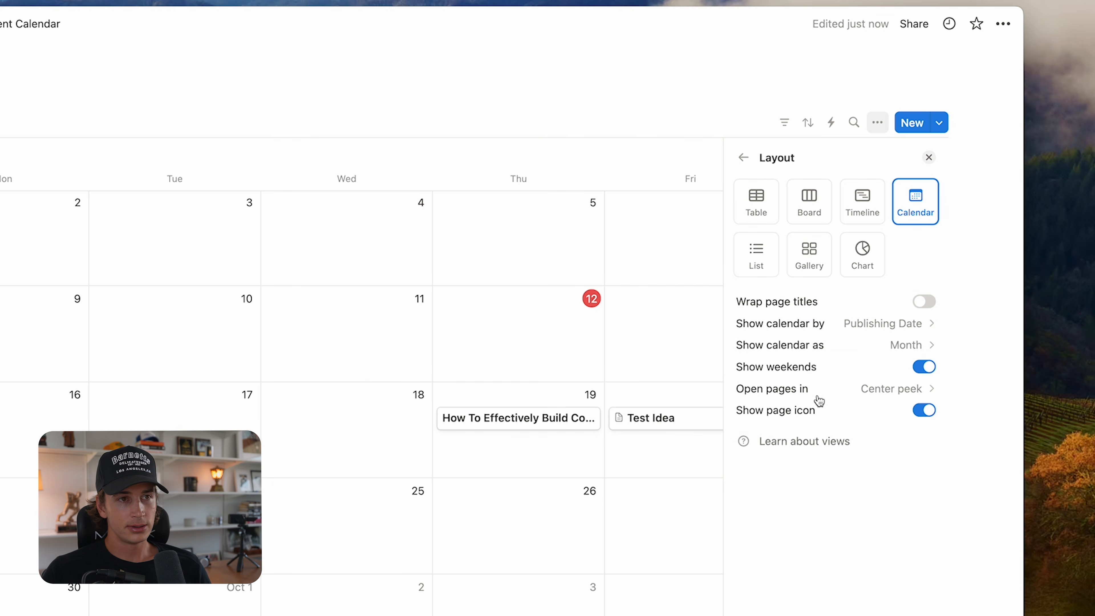
left_click(442, 141)
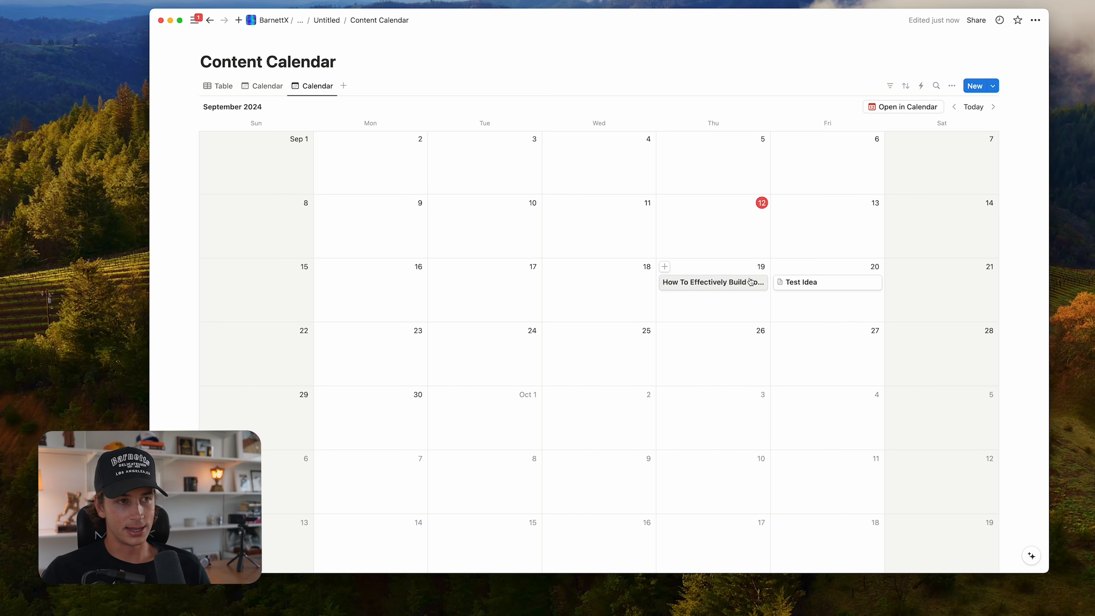
- Delete the second Calendar view from the Content Calendar database
left_click(302, 86)
left_click(367, 176)
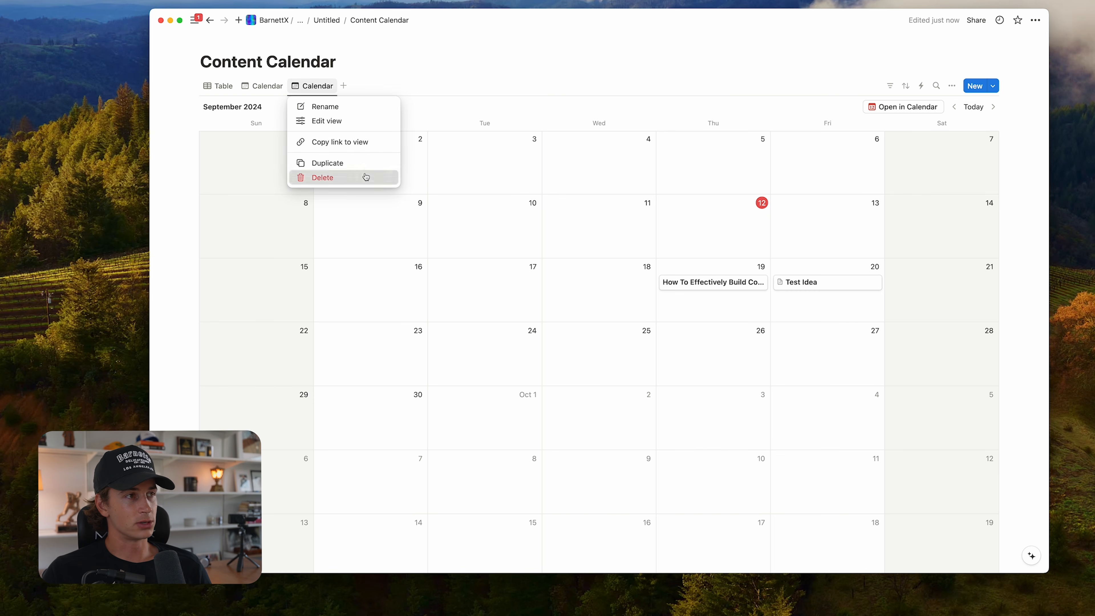
left_click(580, 295)
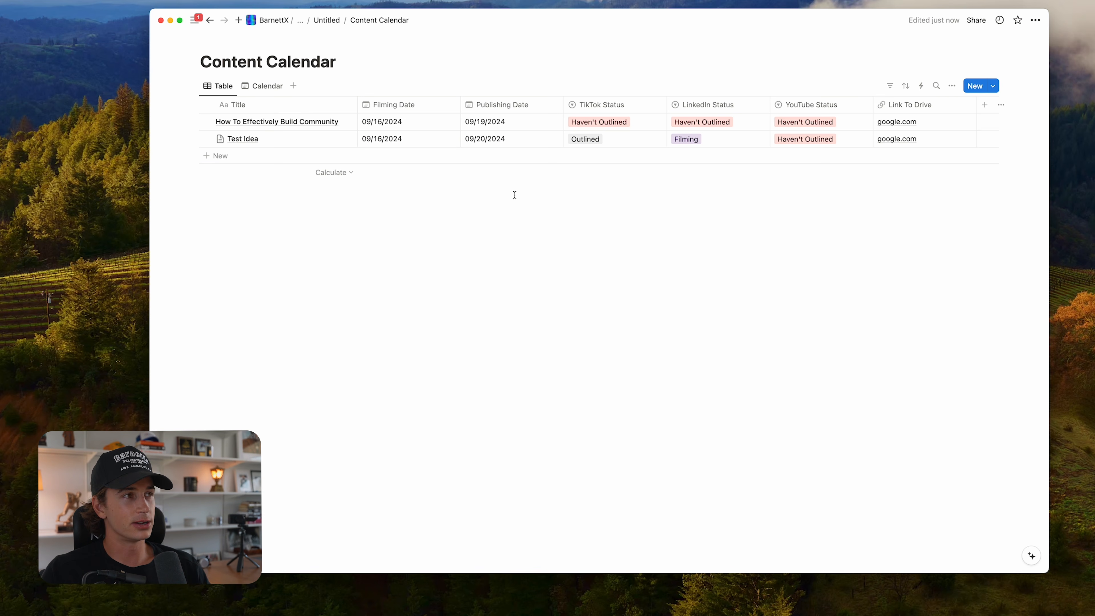
- Add a List view to the Content Calendar database and return to the Table view
left_click(293, 85)
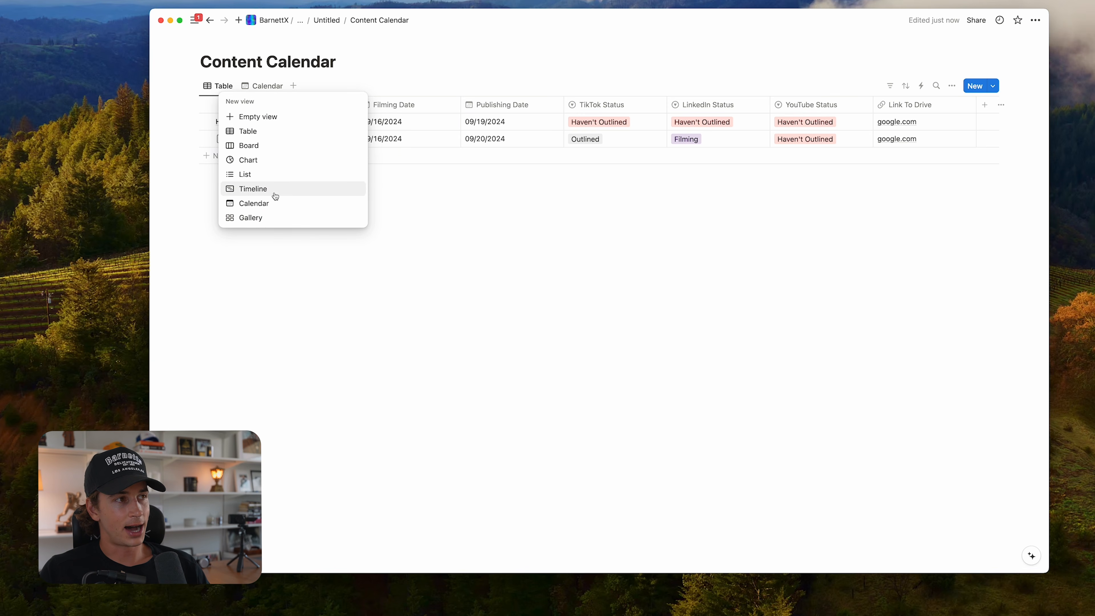
left_click(537, 223)
left_click(293, 86)
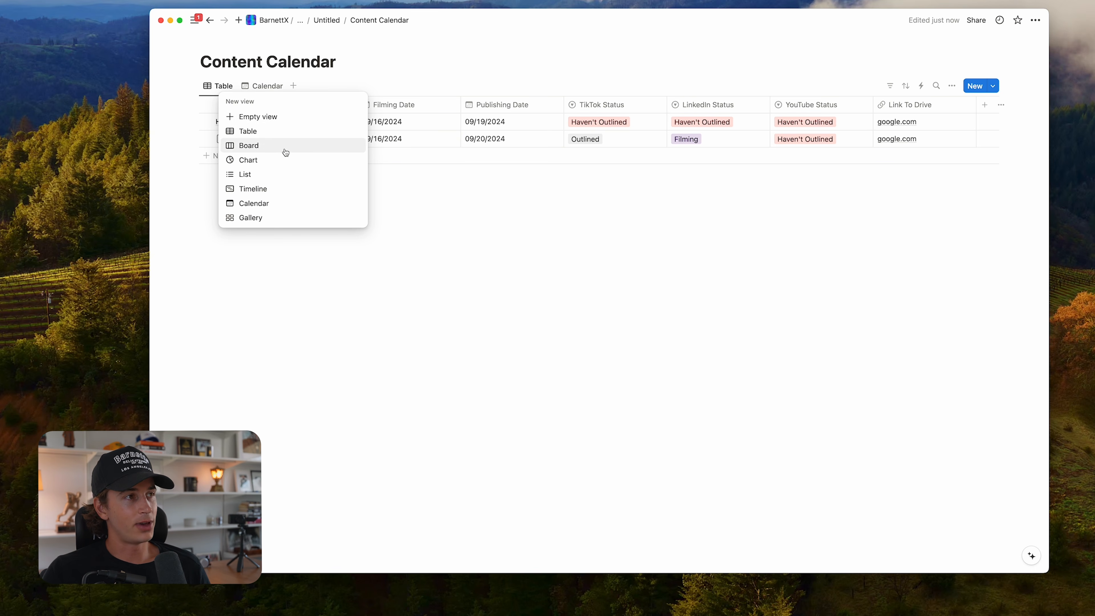
left_click(280, 174)
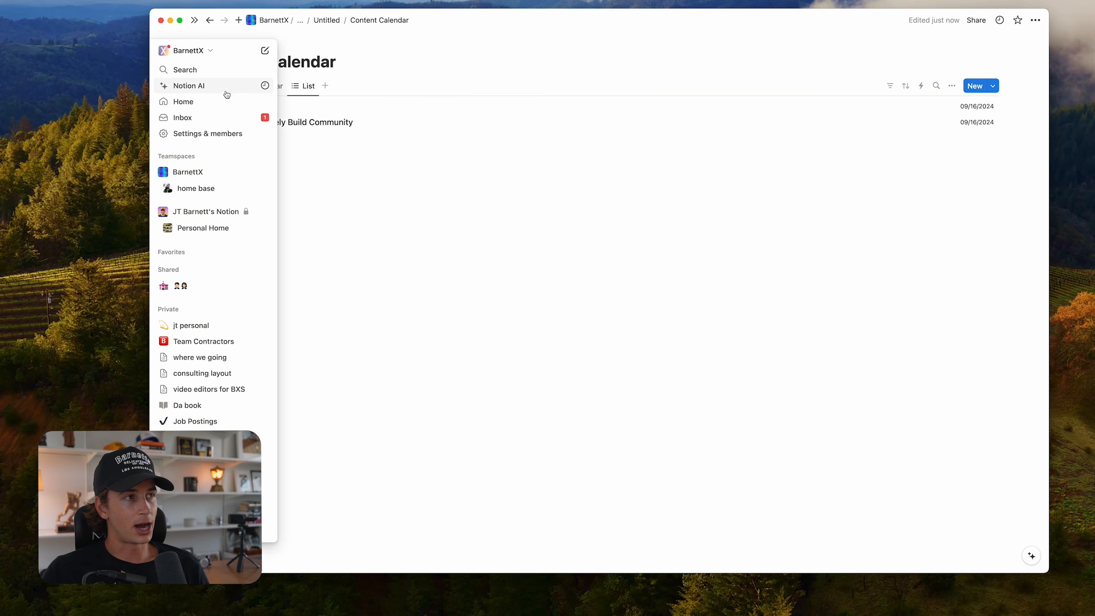
left_click(231, 91)
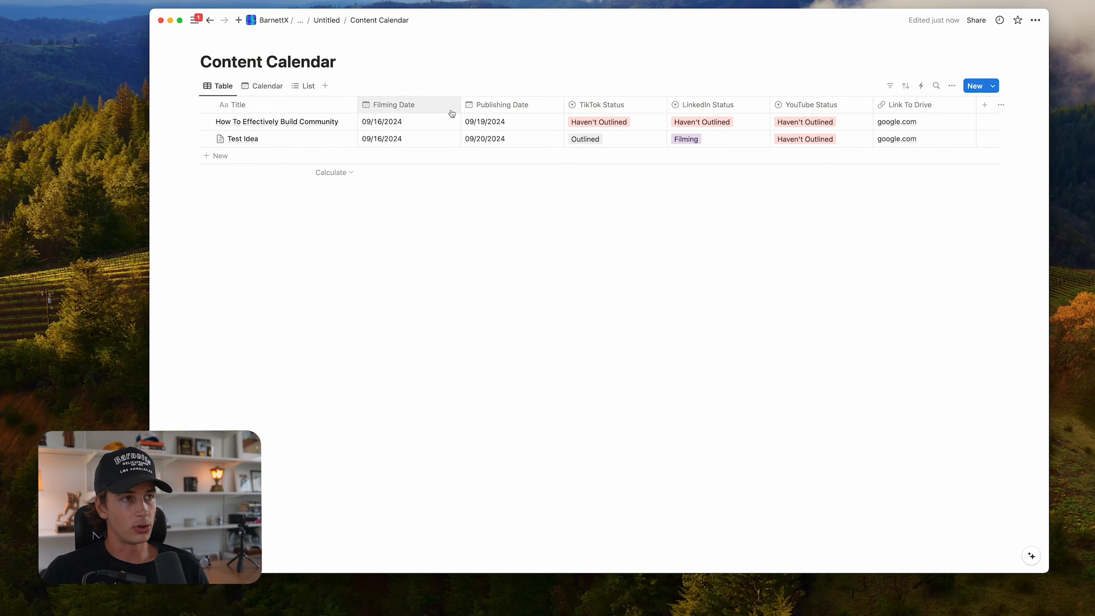
- Add a Timeline view to the Content Calendar database and look over the entries on its September dates
left_click(306, 85)
left_click(326, 88)
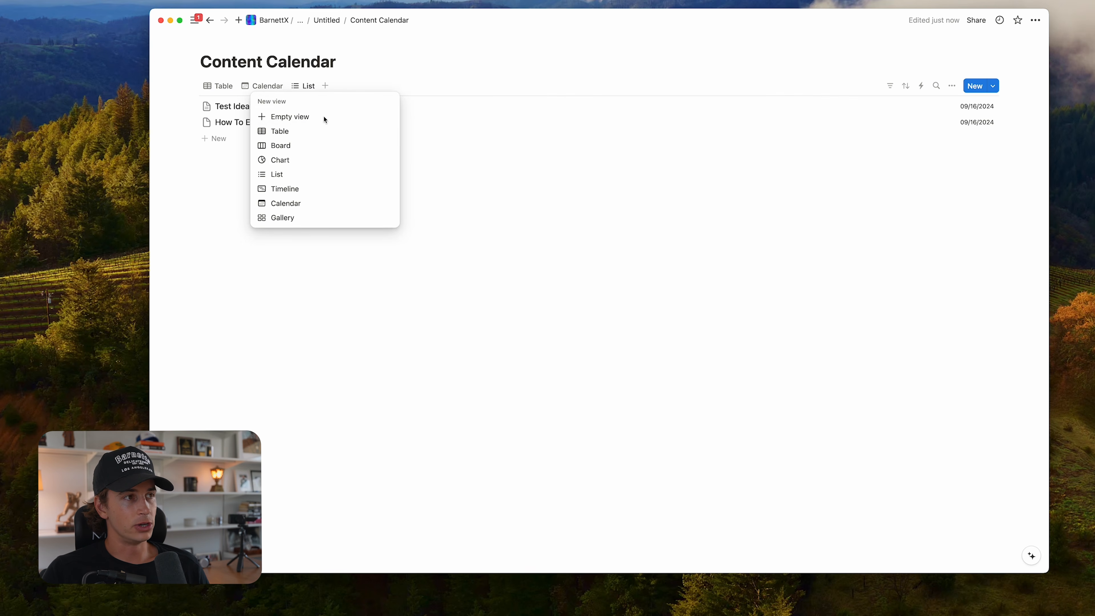
left_click(331, 192)
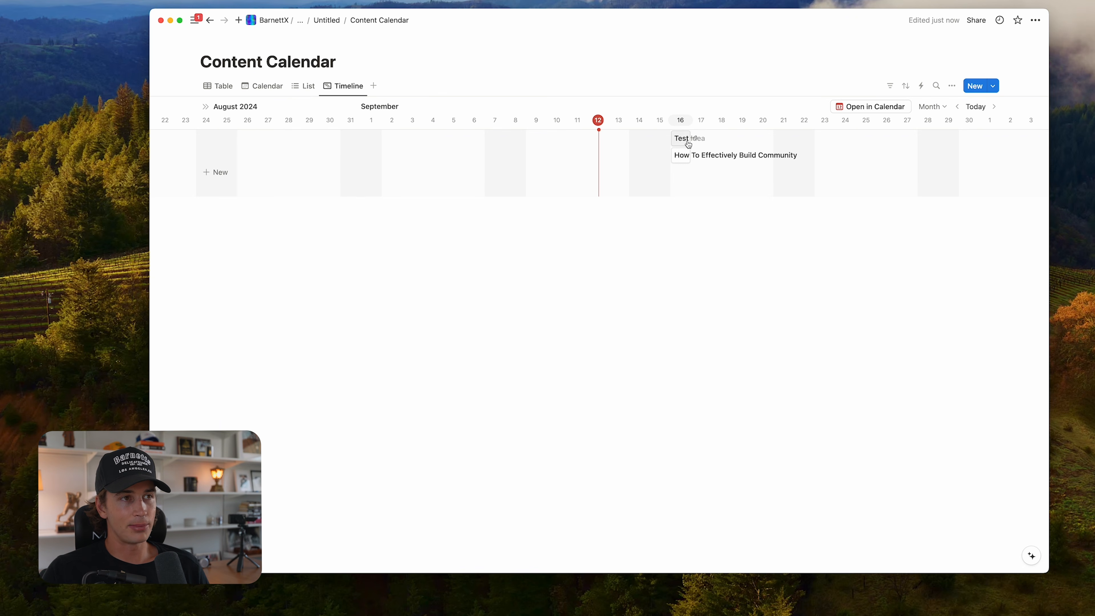
scroll(705, 163, "right", 2)
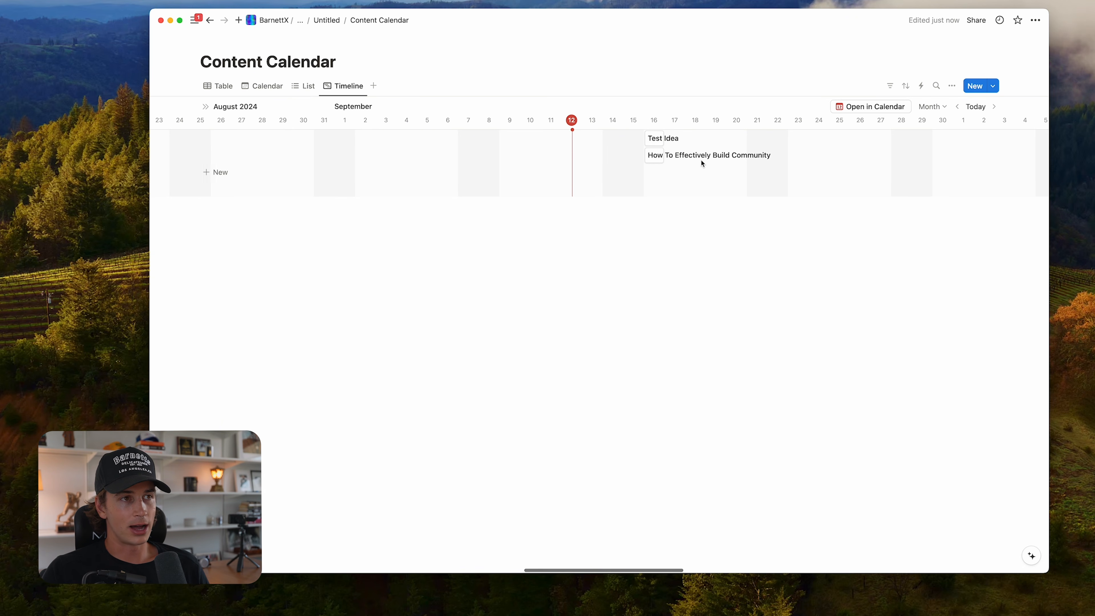
left_click_drag(664, 162, 640, 159)
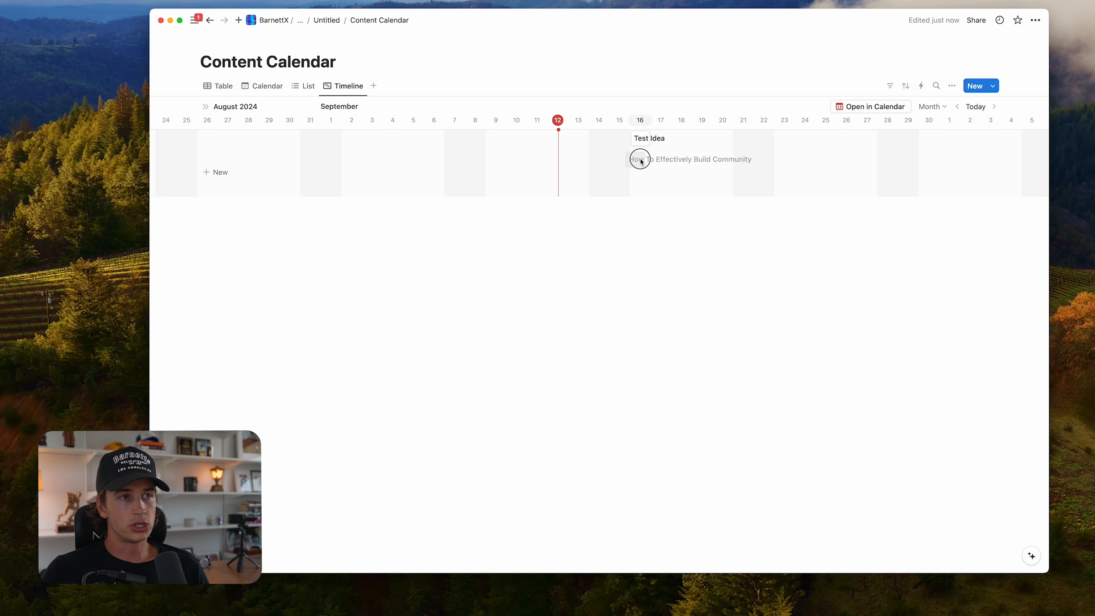
- Return to the Table view and open the Test Idea entry in side peek to look at its platform notes
left_click(364, 86)
left_click(371, 87)
left_click(374, 86)
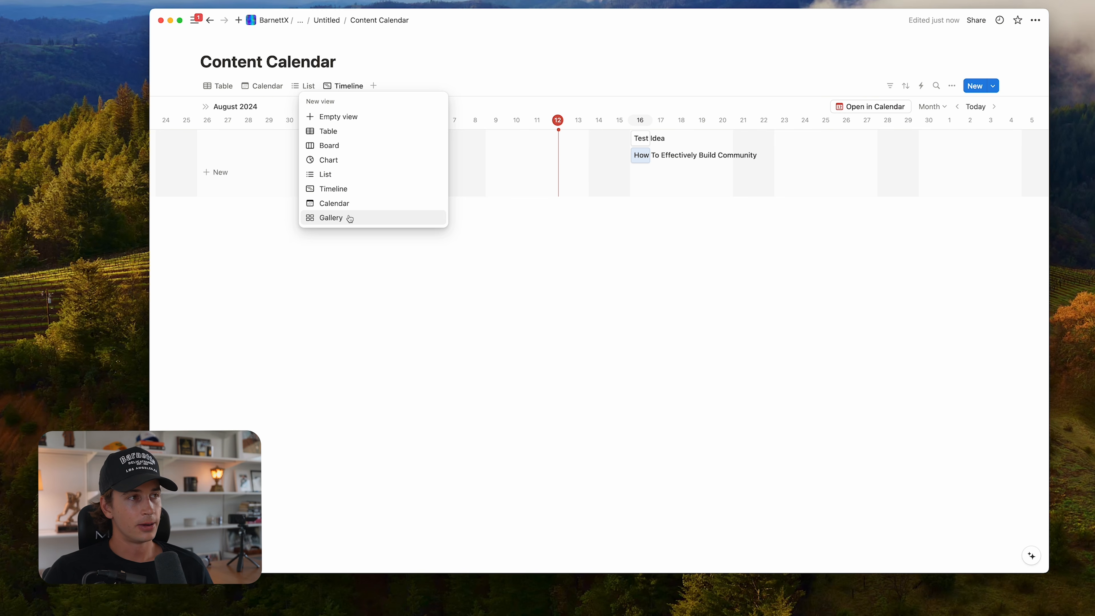
left_click(226, 86)
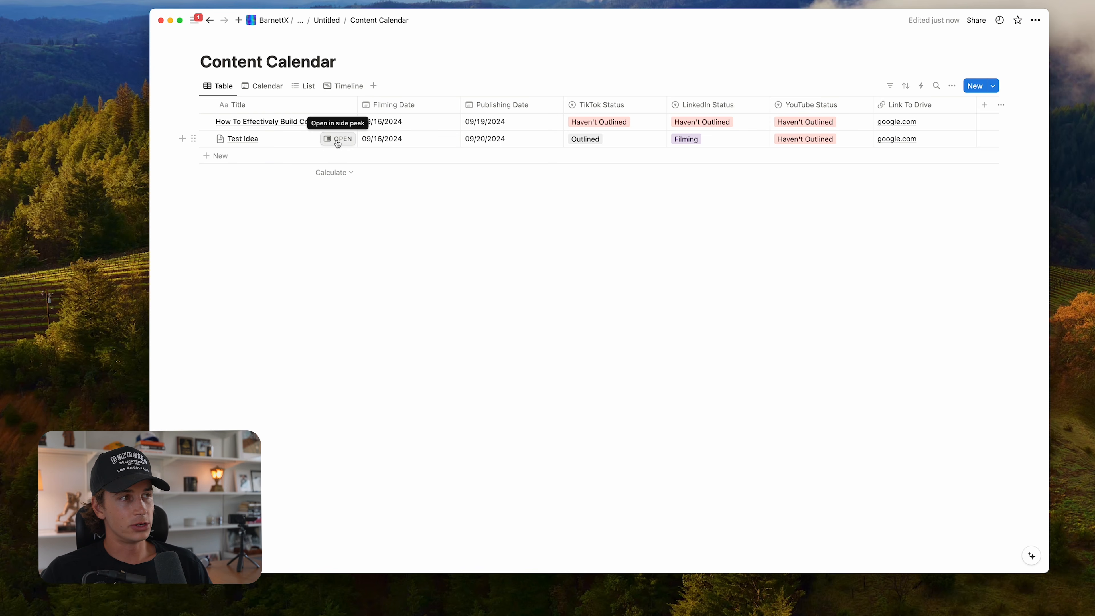
left_click(336, 139)
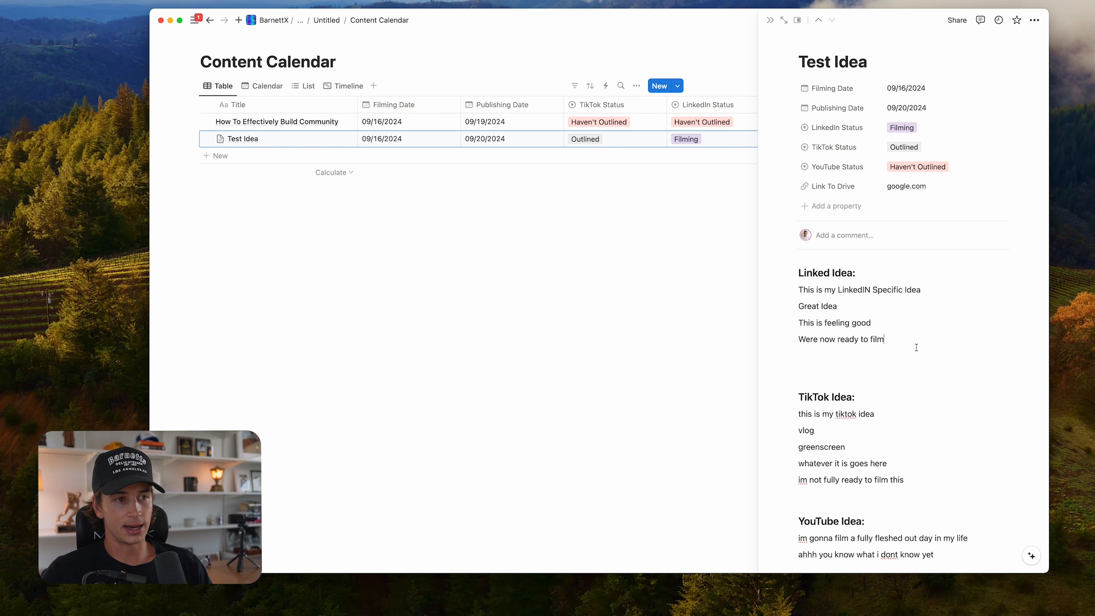
left_click(890, 357)
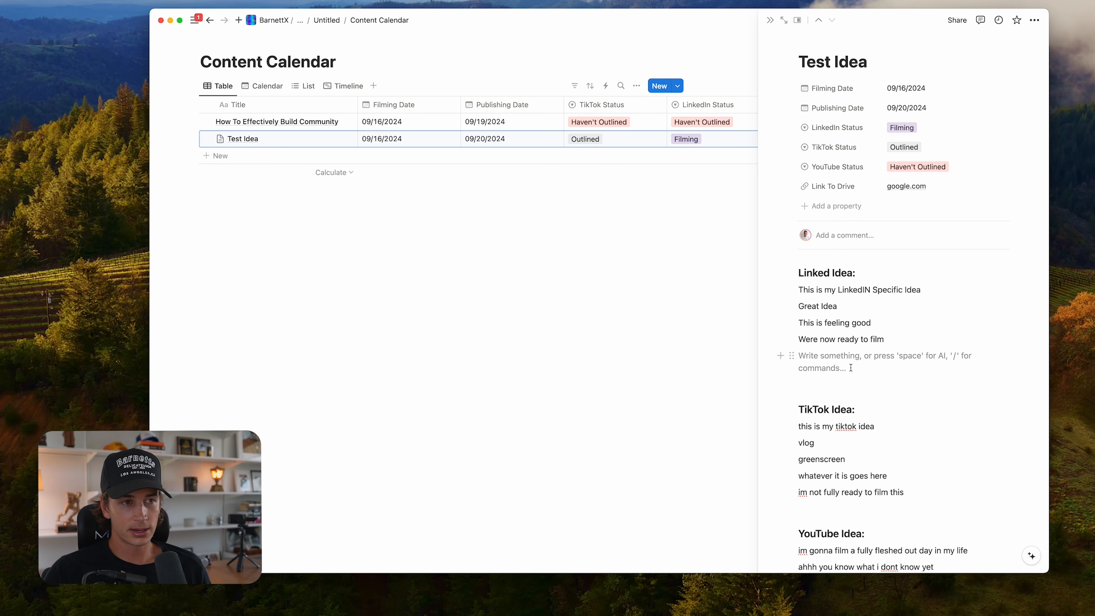
left_click(612, 301)
- Add a Gallery view to the Content Calendar database, look at its cards, and delete the view
left_click(374, 85)
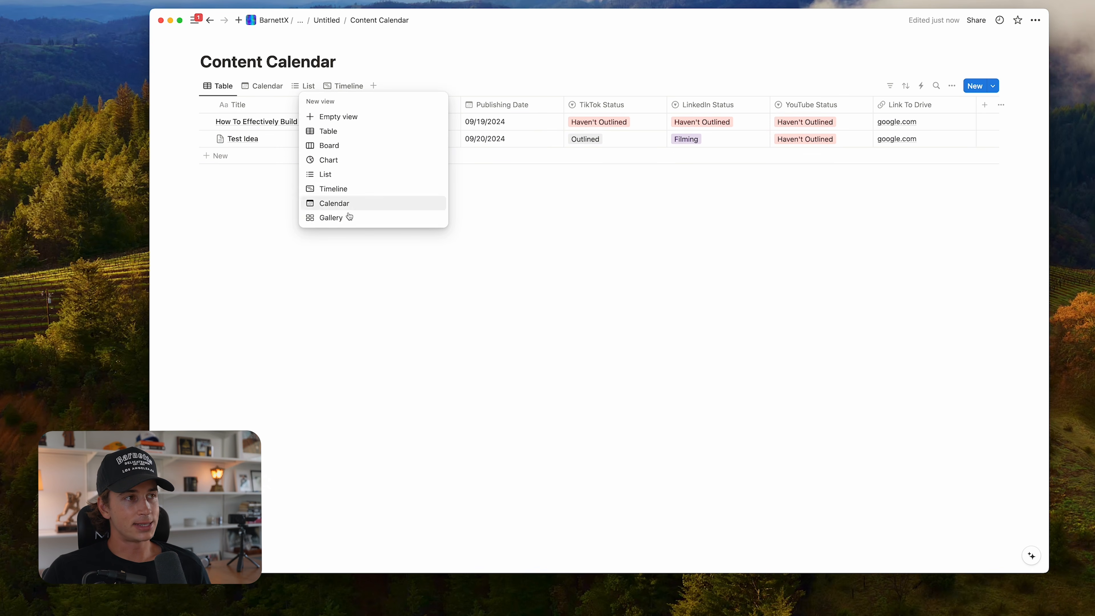
left_click(350, 222)
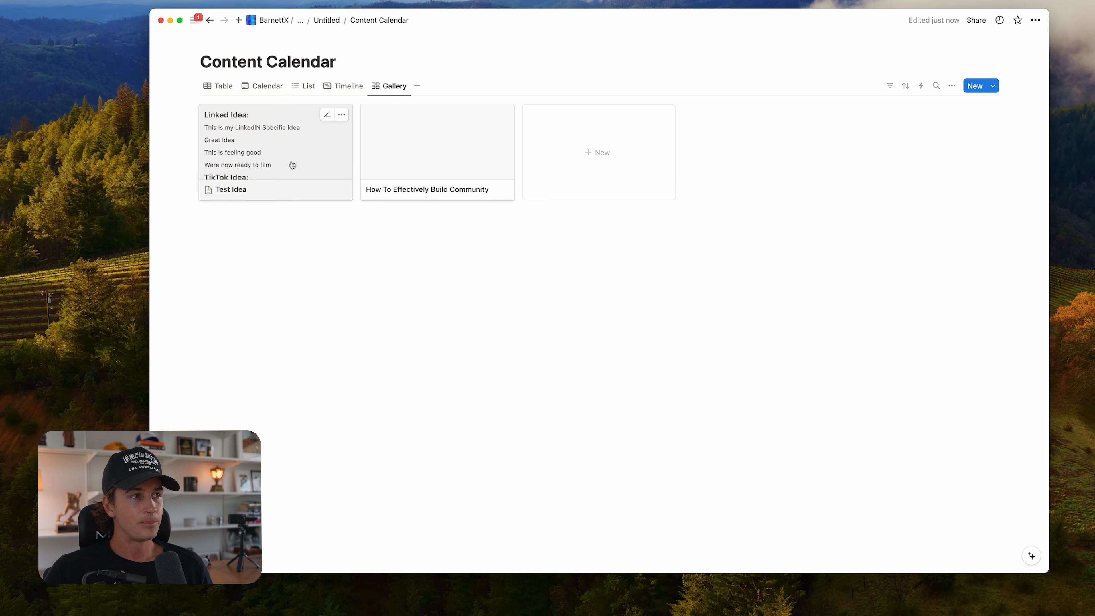
left_click(390, 86)
left_click(423, 178)
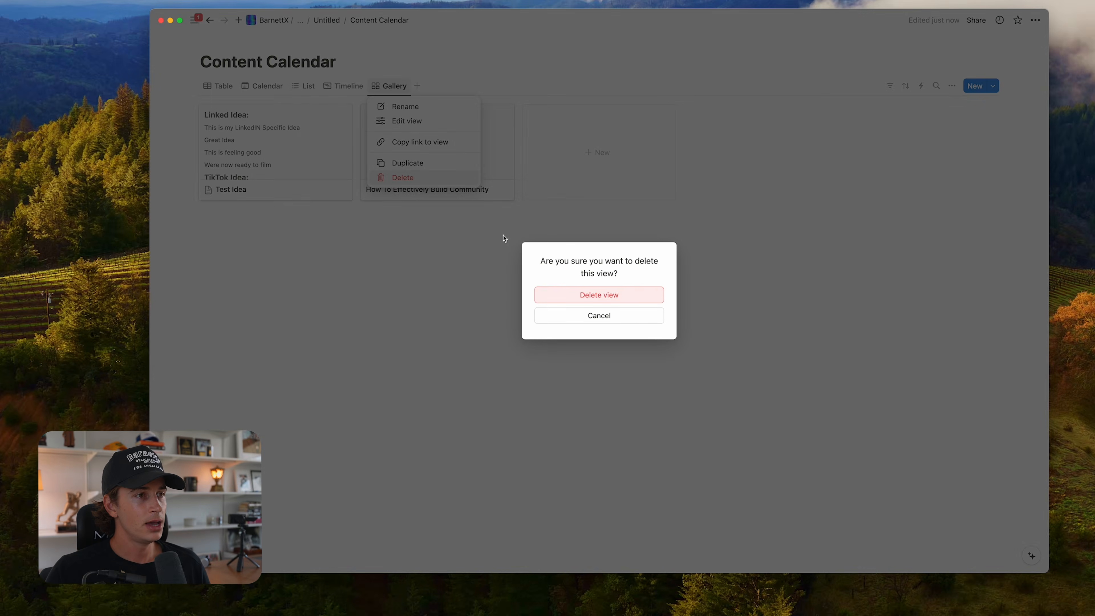
left_click(574, 297)
- Delete the Timeline and List views from the Content Calendar database
left_click(343, 86)
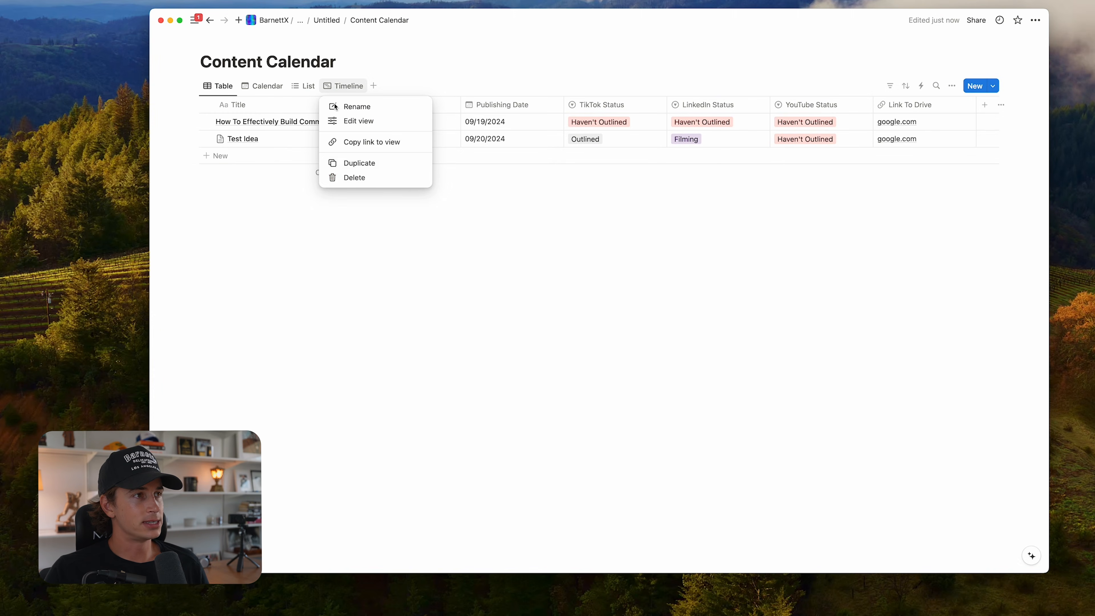
left_click(354, 177)
left_click(590, 295)
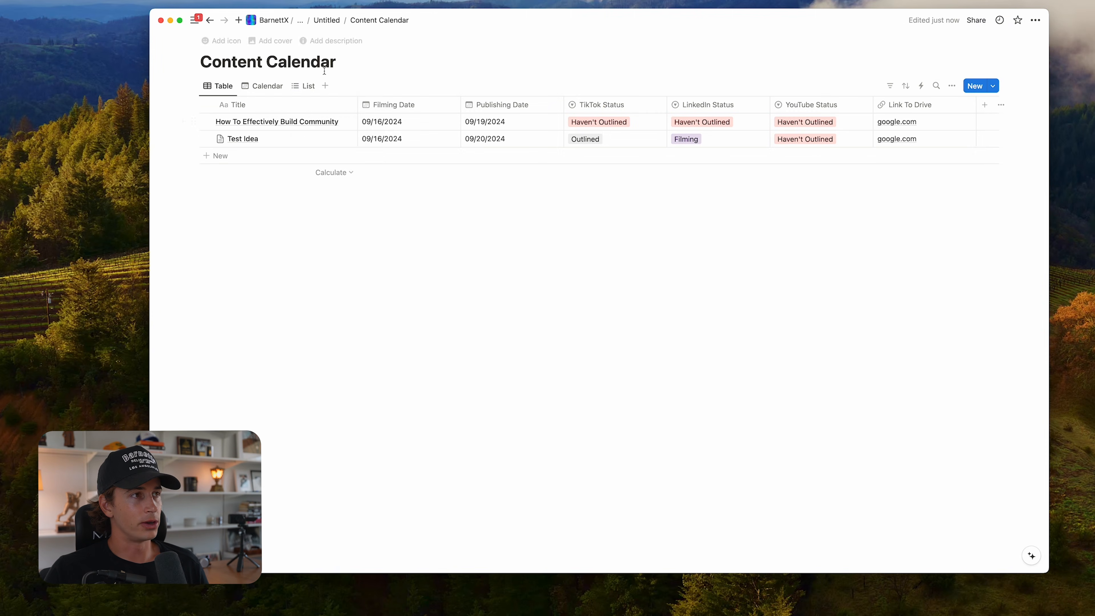
left_click(308, 86)
left_click(322, 178)
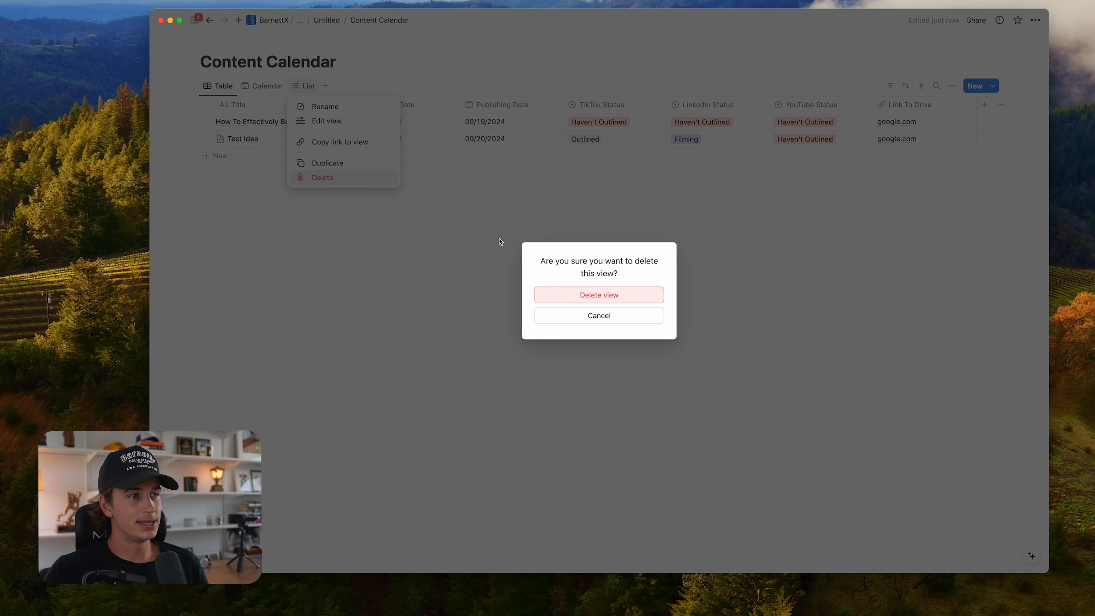
left_click(544, 290)
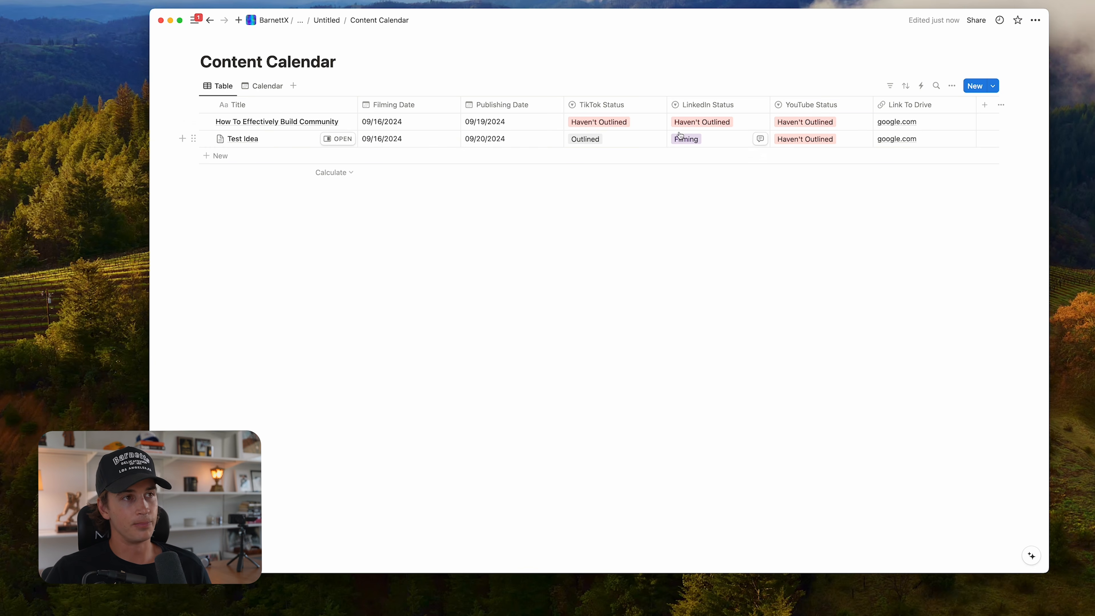
- Set the TikTok, LinkedIn and YouTube statuses of "How To Effectively Build Community" to Published
left_click(615, 124)
left_click(632, 155)
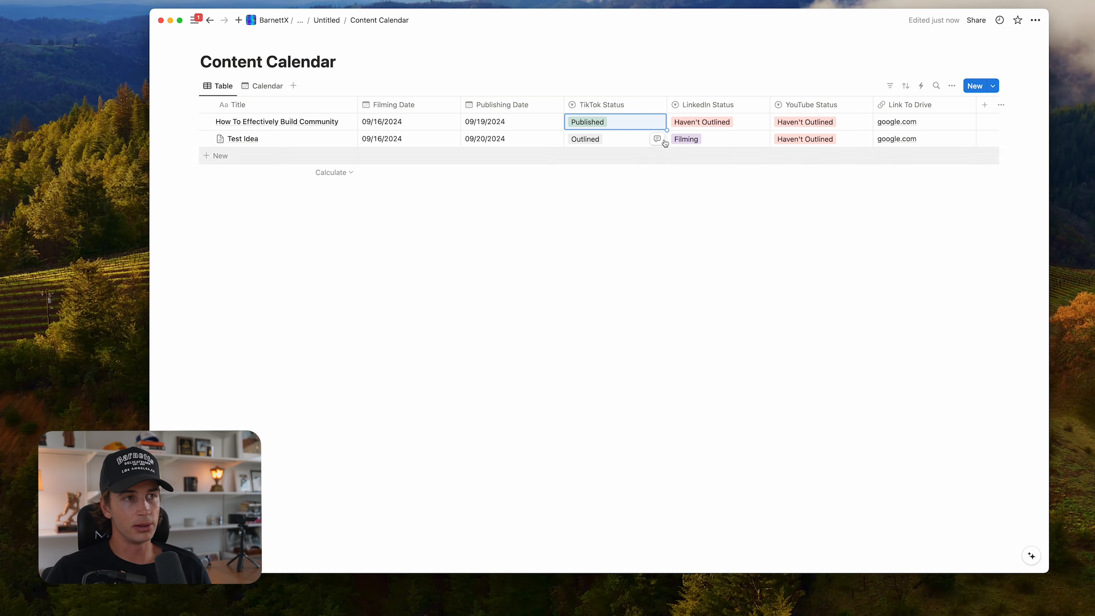
left_click(716, 123)
left_click(716, 158)
left_click(821, 125)
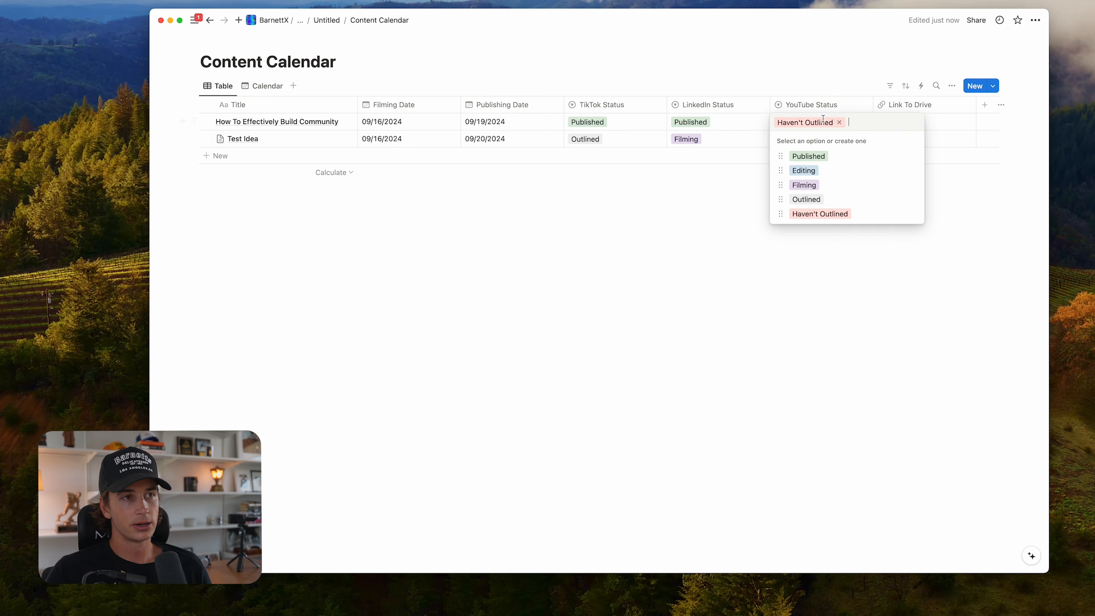
left_click(819, 156)
left_click(646, 202)
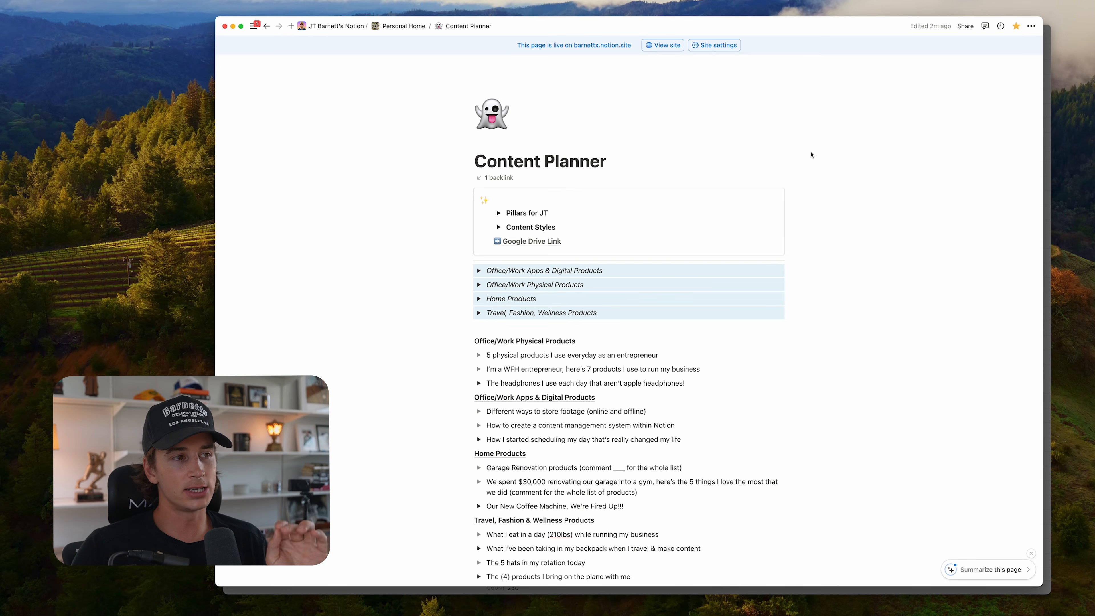
- Examine the content pillars and Content Styles toggles in the callout of the Content Planner page, collapsing each again
scroll(813, 155, "down", 1)
scroll(812, 155, "up", 1)
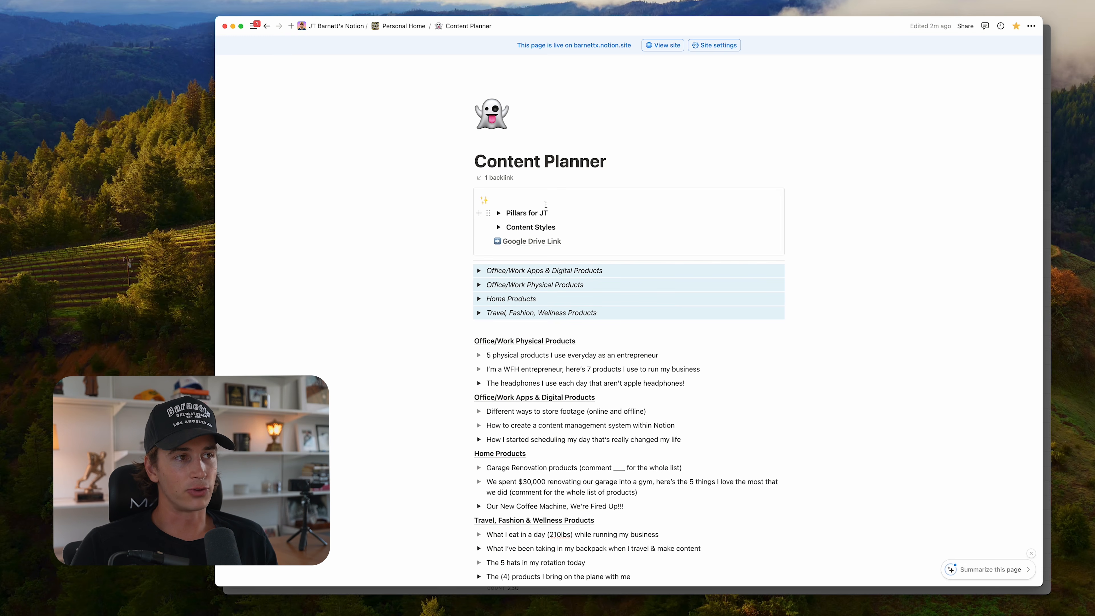
left_click(499, 213)
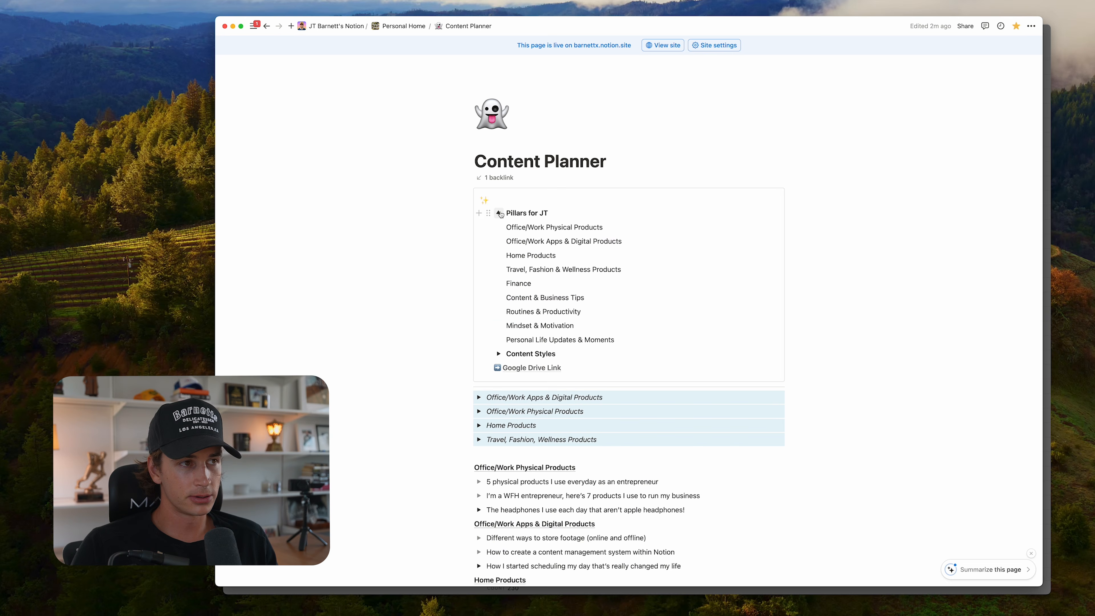
left_click(499, 354)
left_click(501, 354)
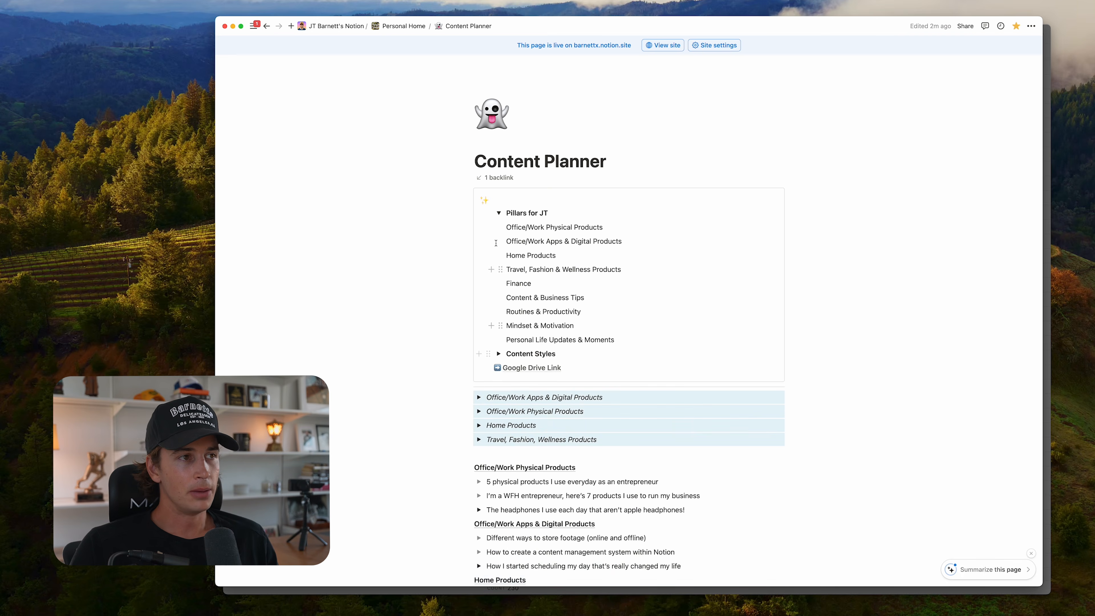
left_click(499, 215)
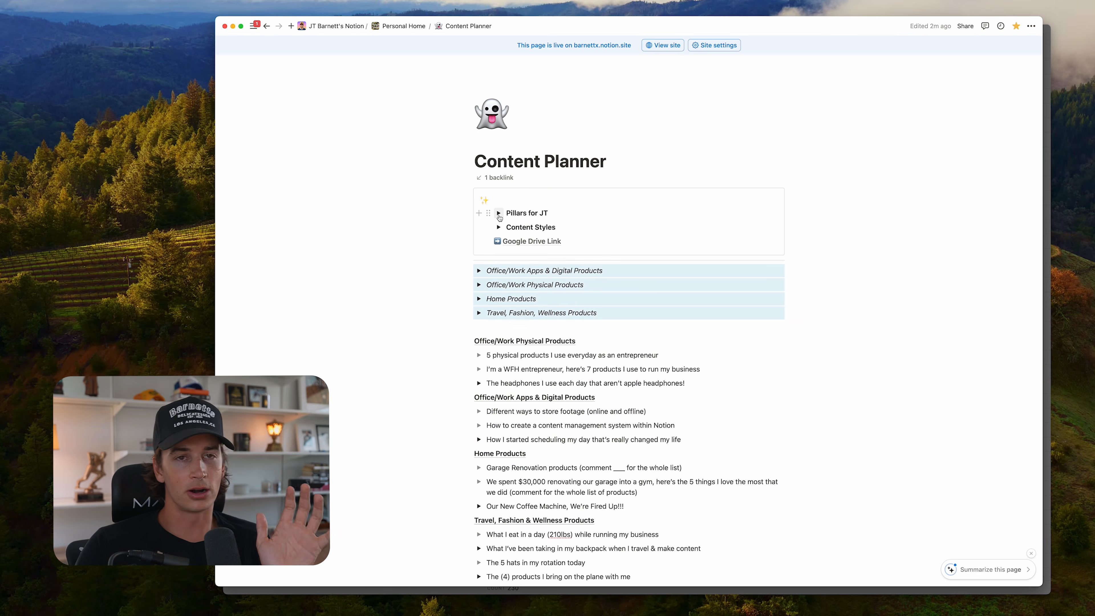
left_click(499, 213)
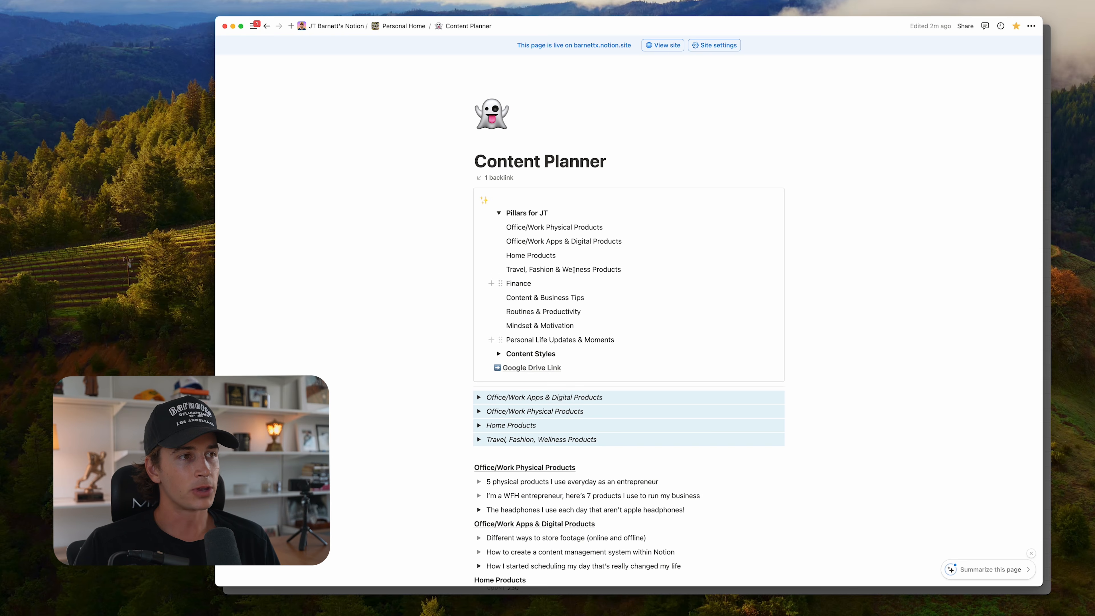
left_click(499, 213)
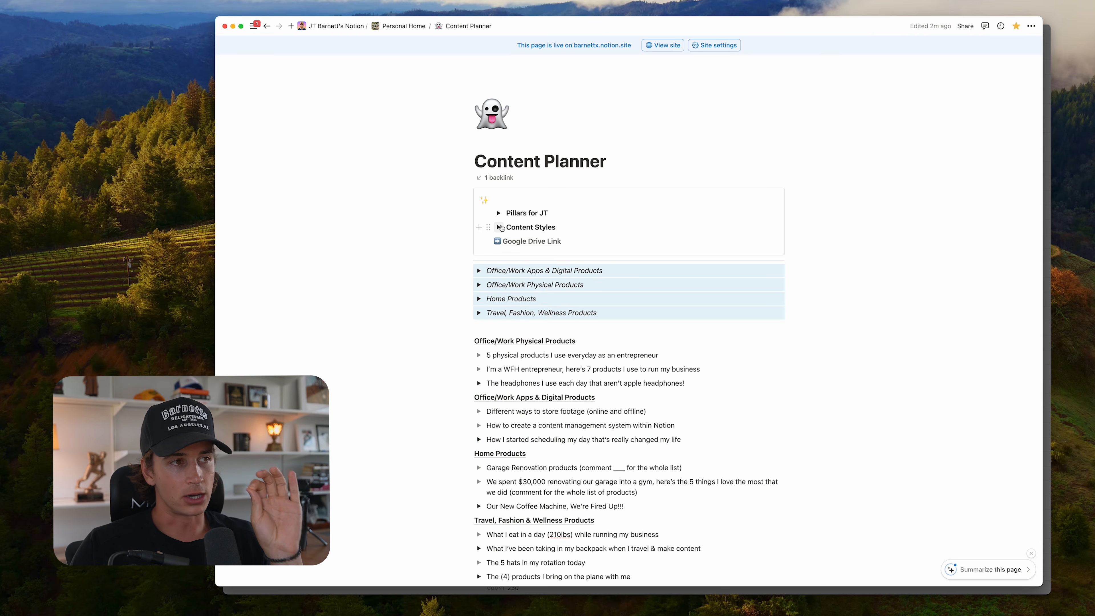
left_click(501, 228)
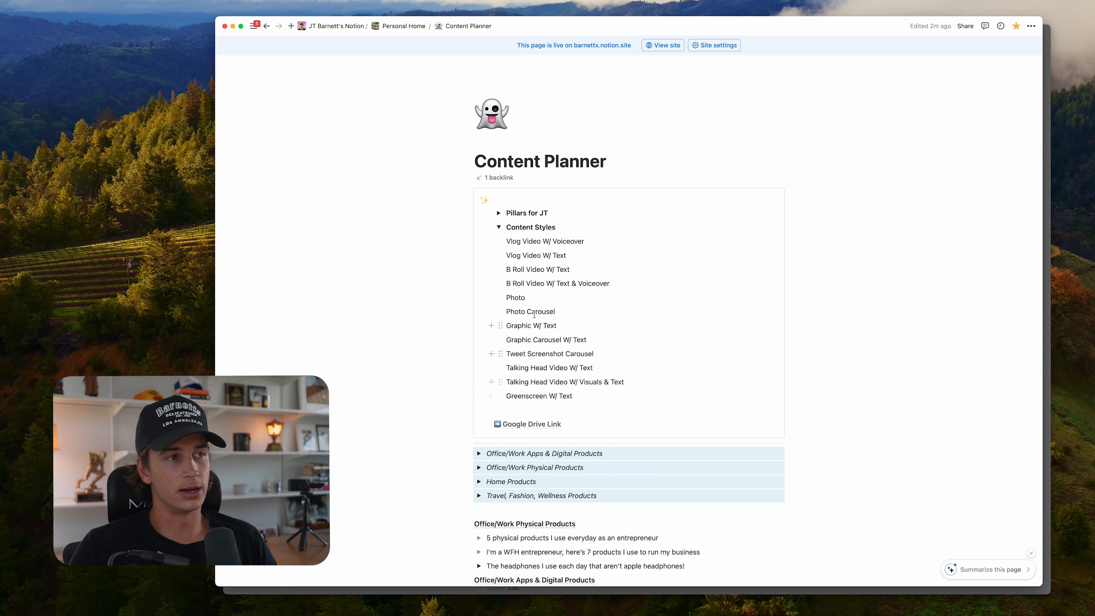
left_click(499, 227)
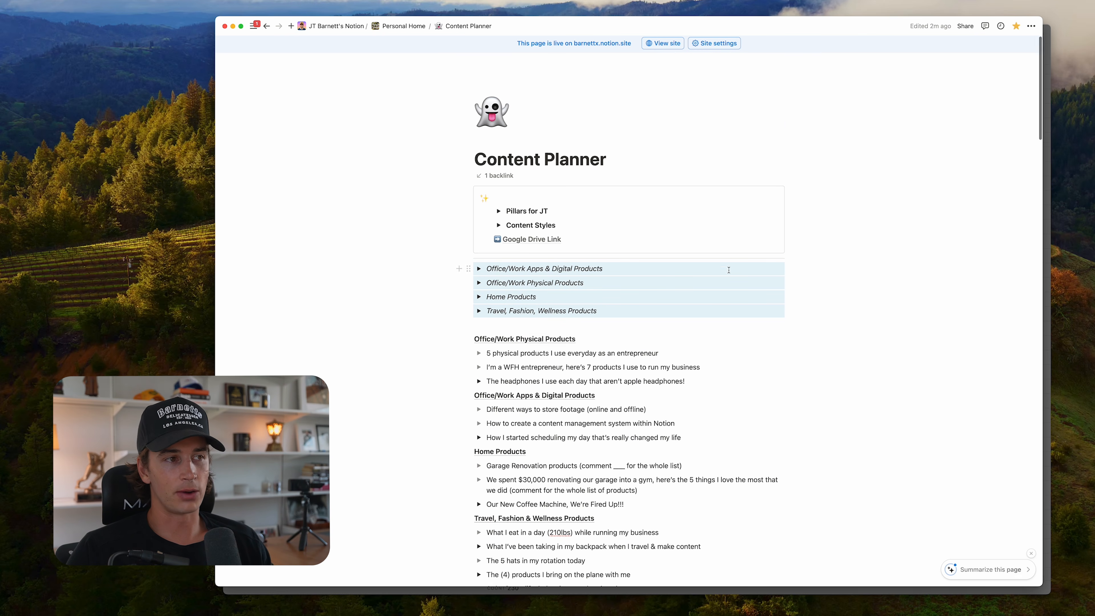
- Review the idea lists grouped by pillar and select "How to maximize business when going to an event" under Content & Business Tips
scroll(733, 259, "down", 5)
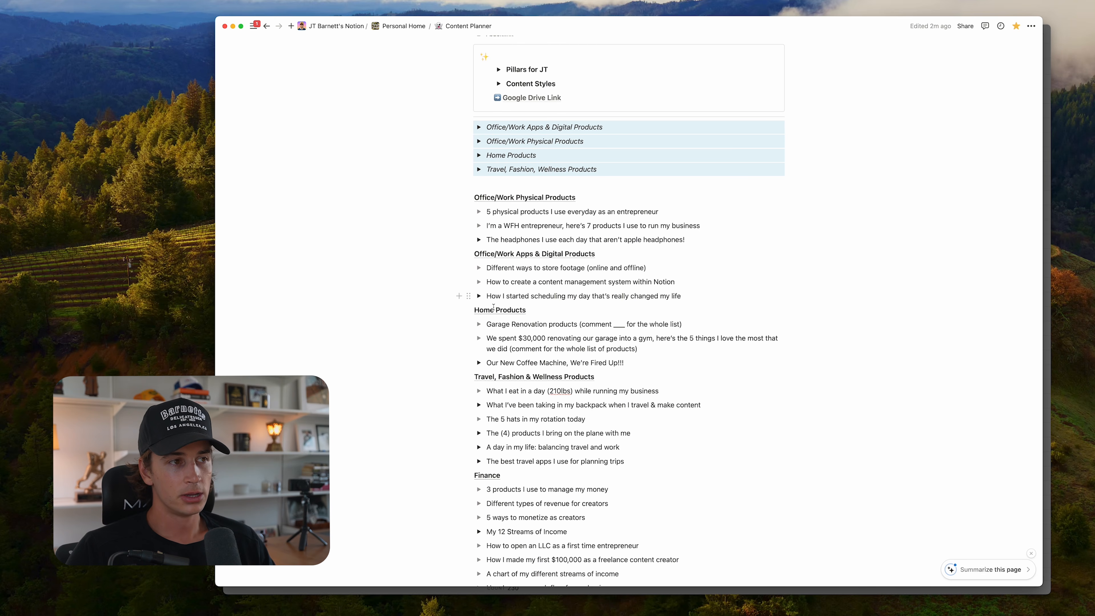
scroll(498, 317, "down", 13)
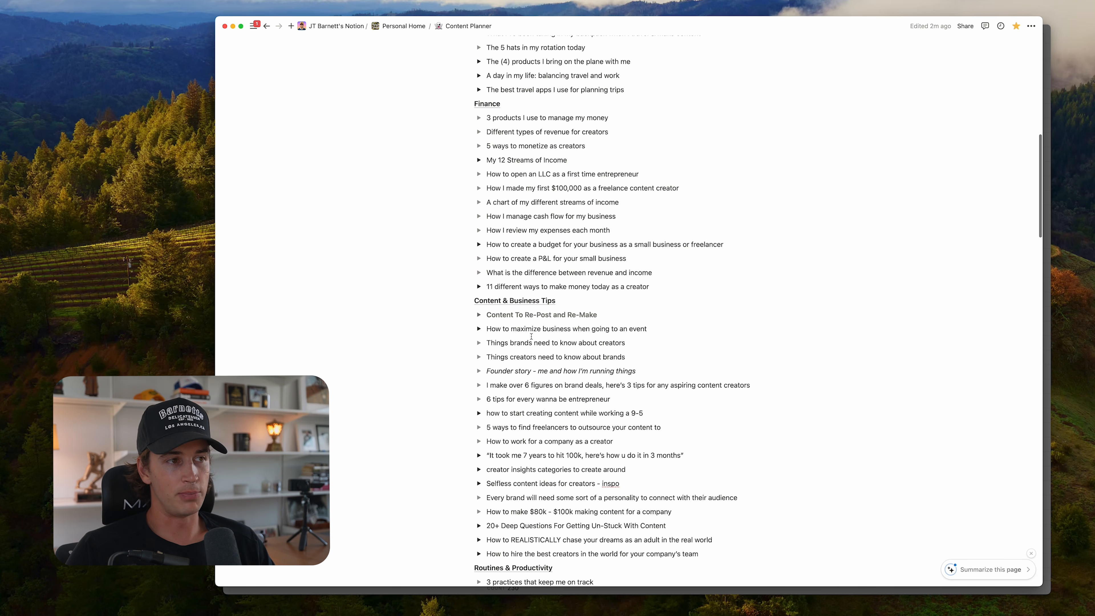
scroll(502, 335, "down", 2)
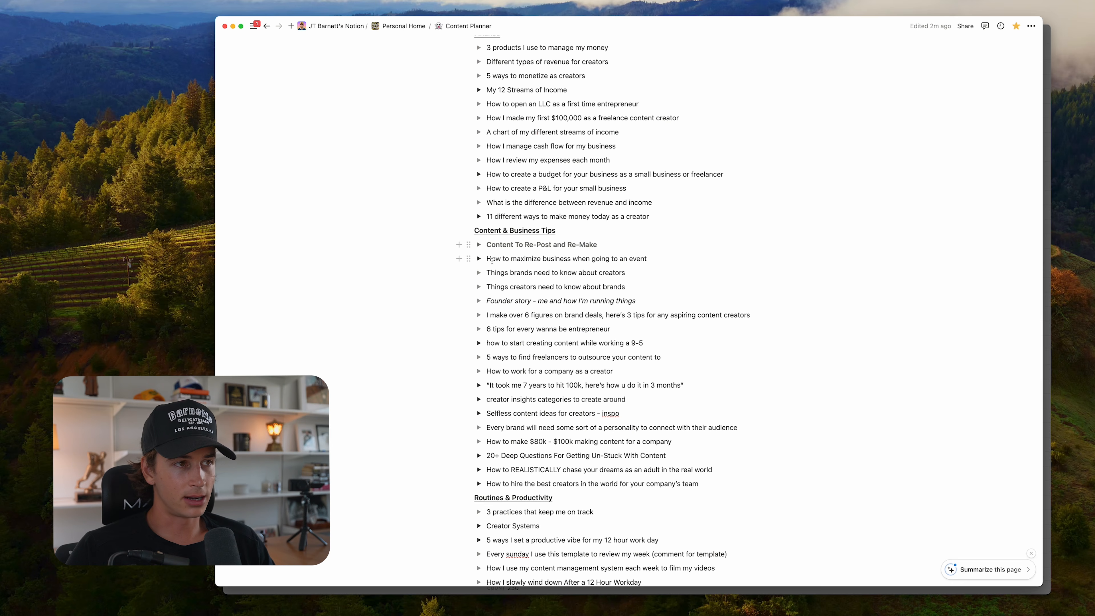
scroll(490, 263, "down", 1)
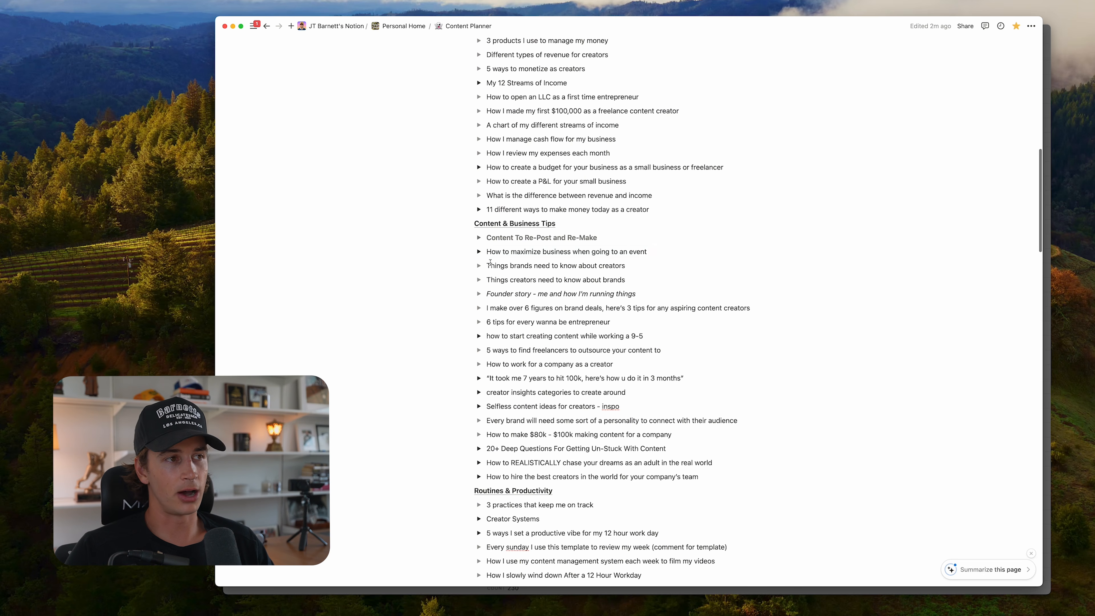
left_click_drag(488, 253, 511, 257)
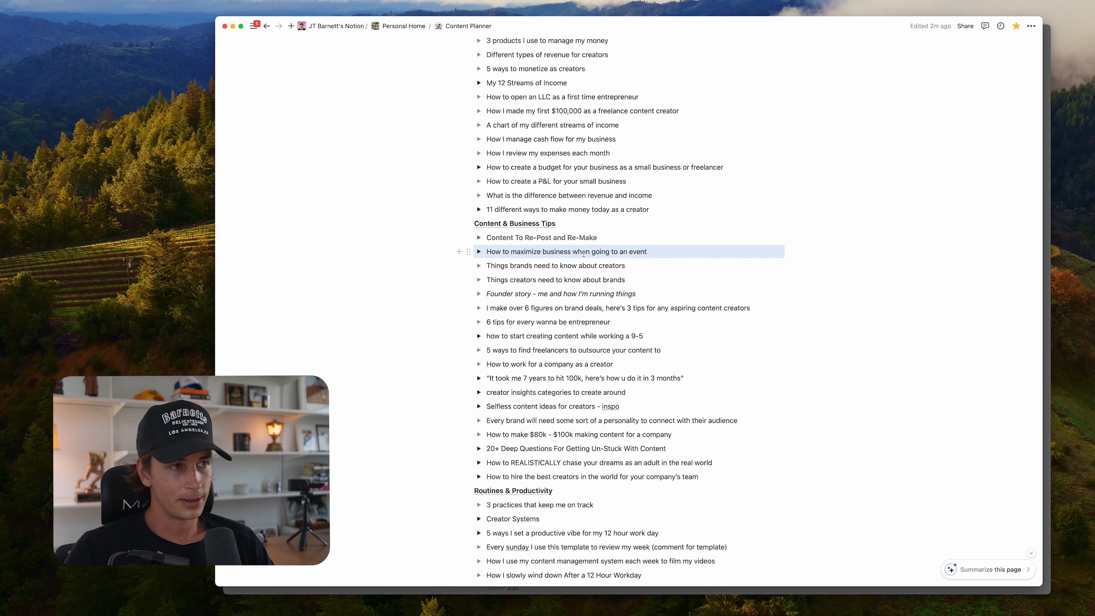
- Examine the notes inside the "How to maximize business when going to an event" toggle and collapse it again
left_click(488, 249)
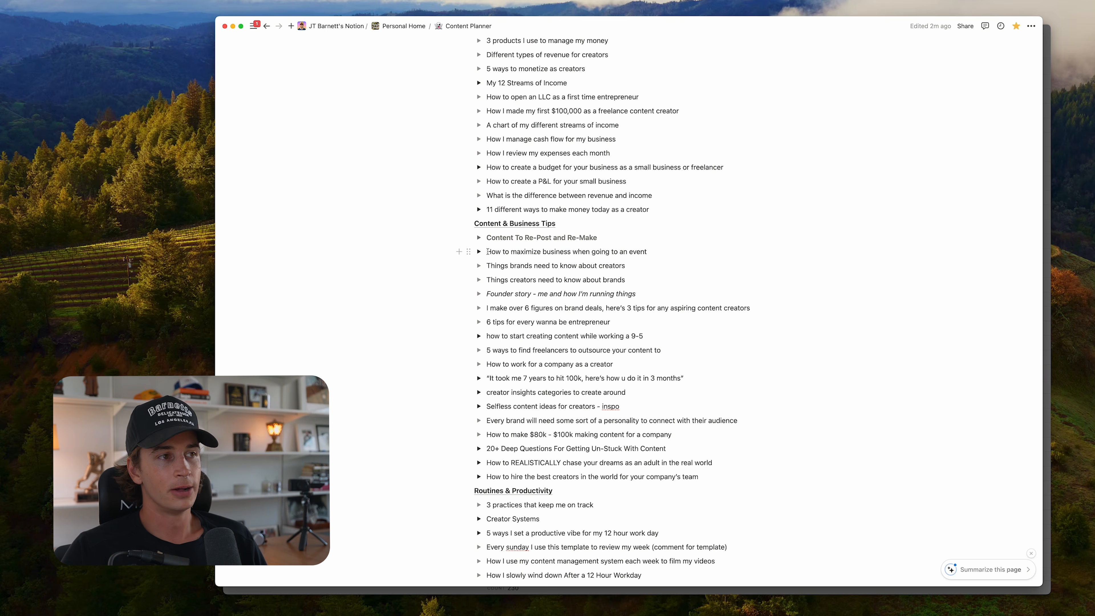
key("Escape")
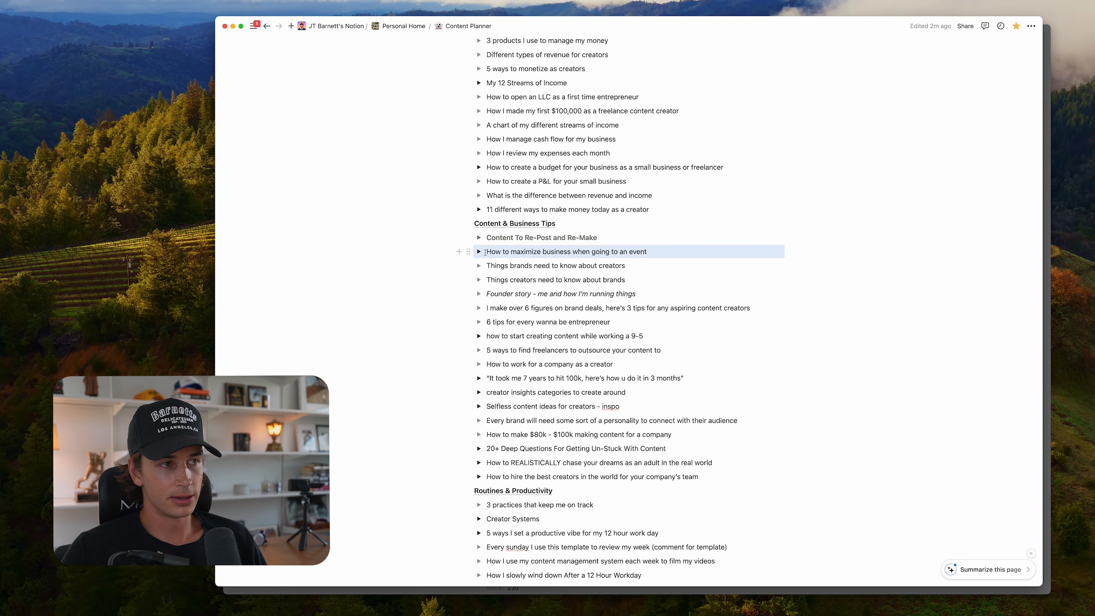
left_click(479, 252)
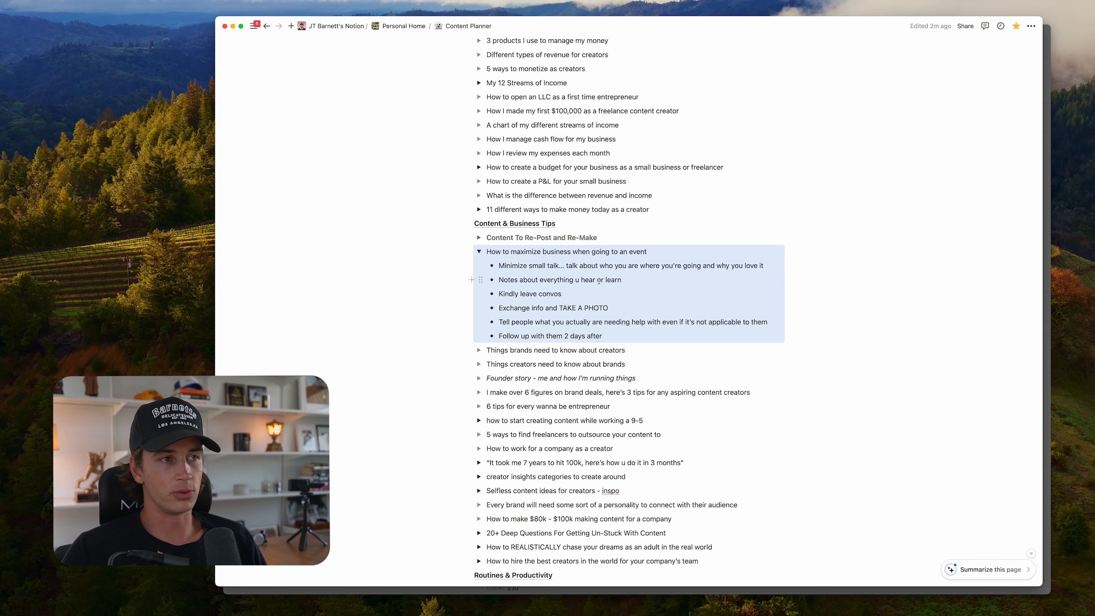
left_click(480, 252)
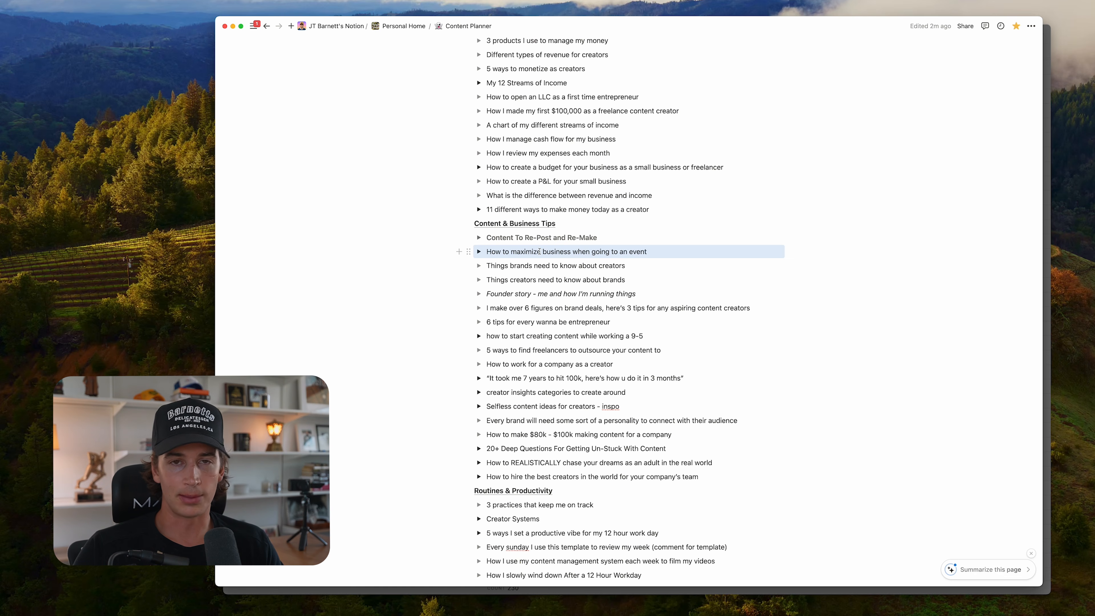
- Go to the Content Calendar database, add a new entry and open it as a full page
scroll(547, 278, "down", 4)
scroll(547, 278, "down", 10)
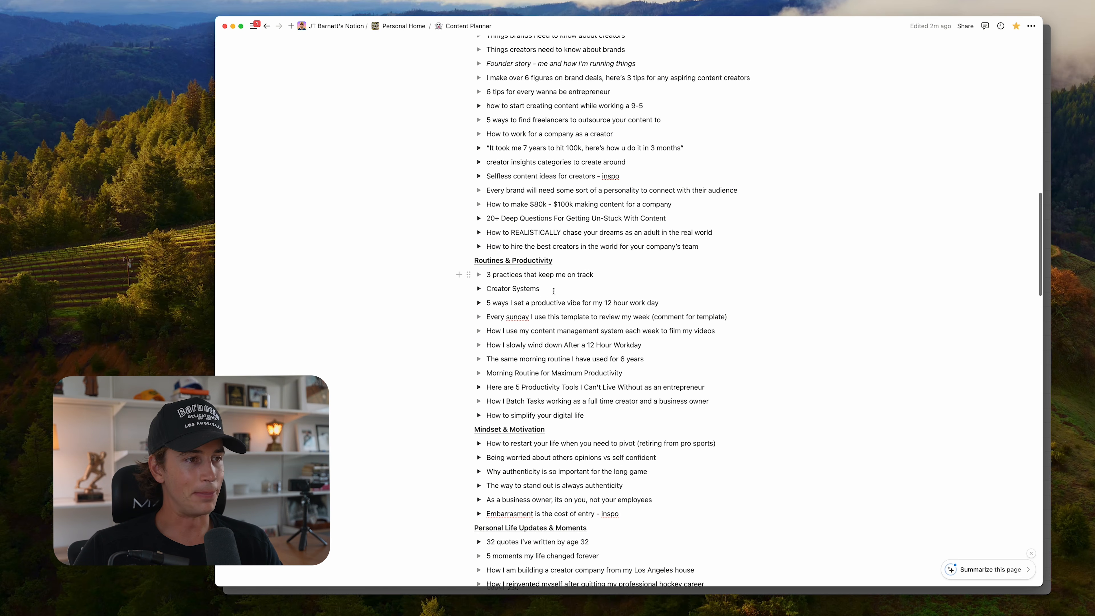
scroll(556, 297, "up", 3)
scroll(556, 296, "down", 11)
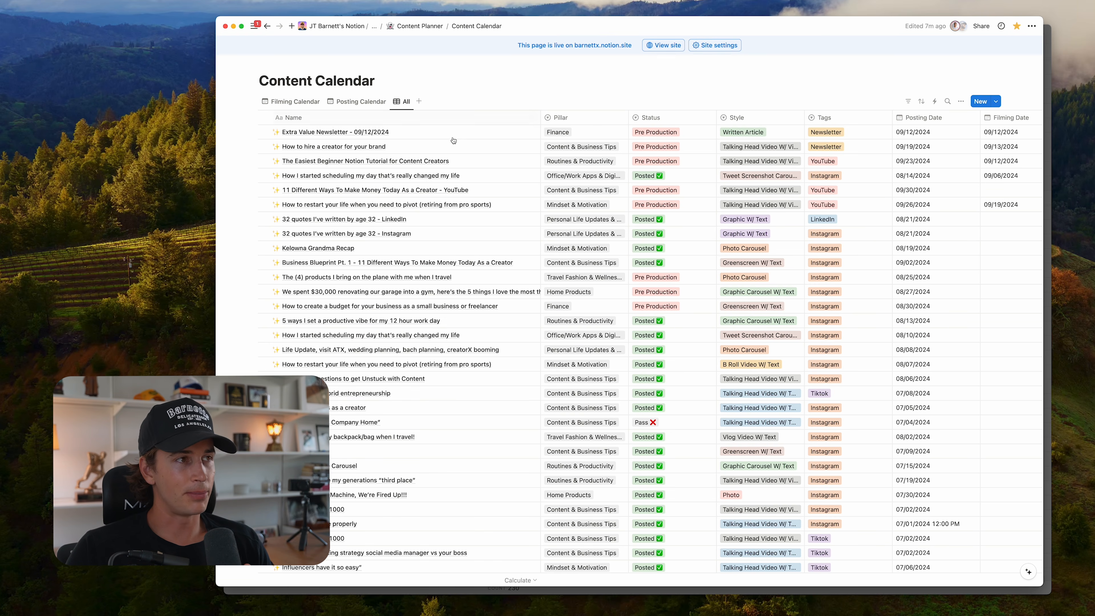
left_click(981, 102)
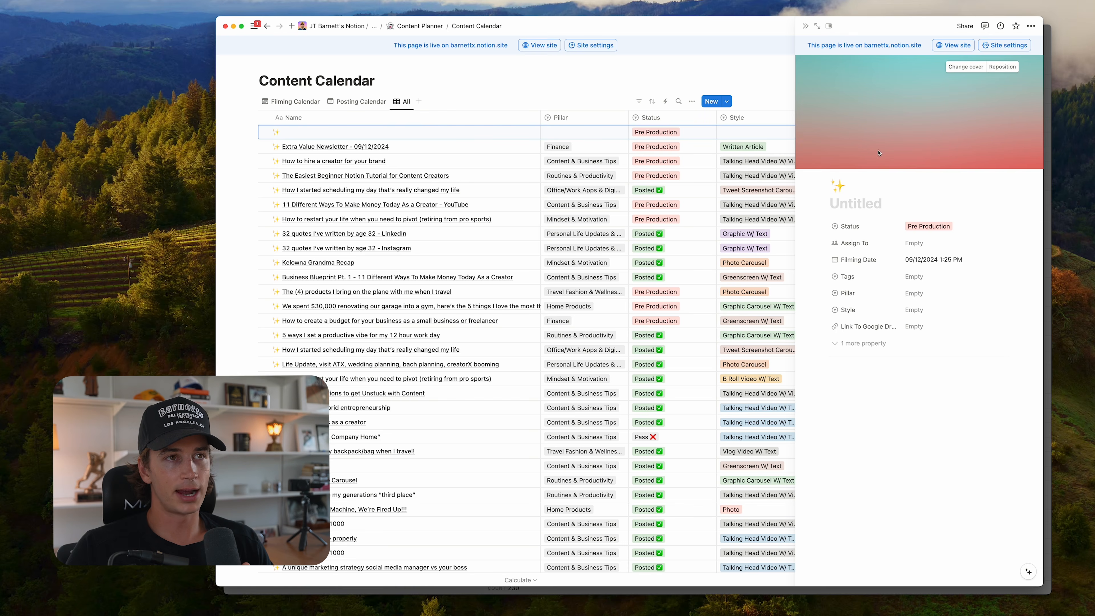
left_click(817, 26)
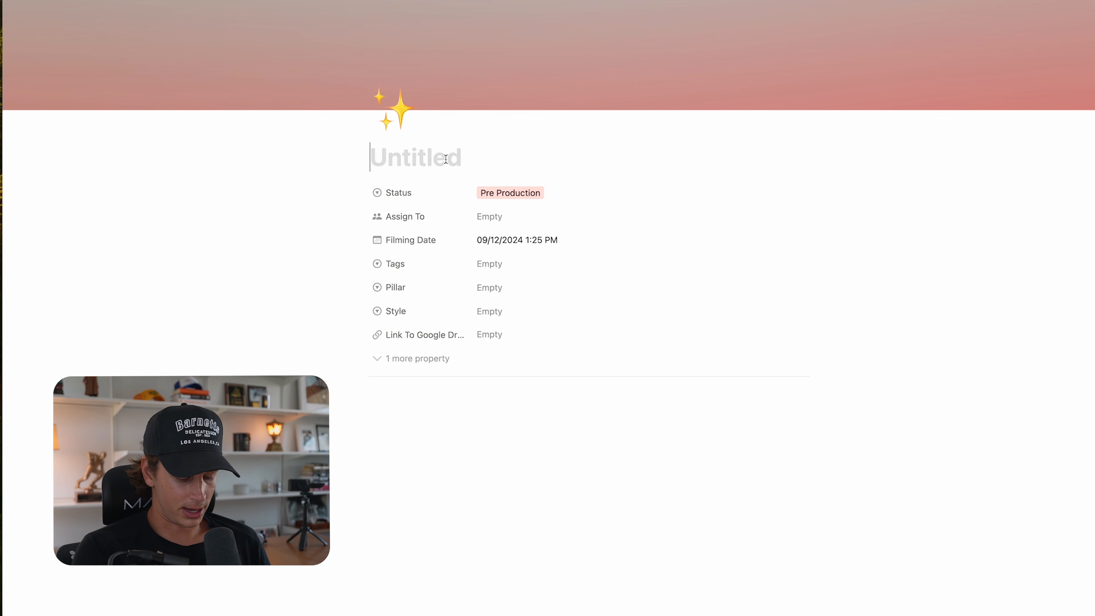
- Title the new Content Calendar entry "How to maximize business at a event"
type("how")
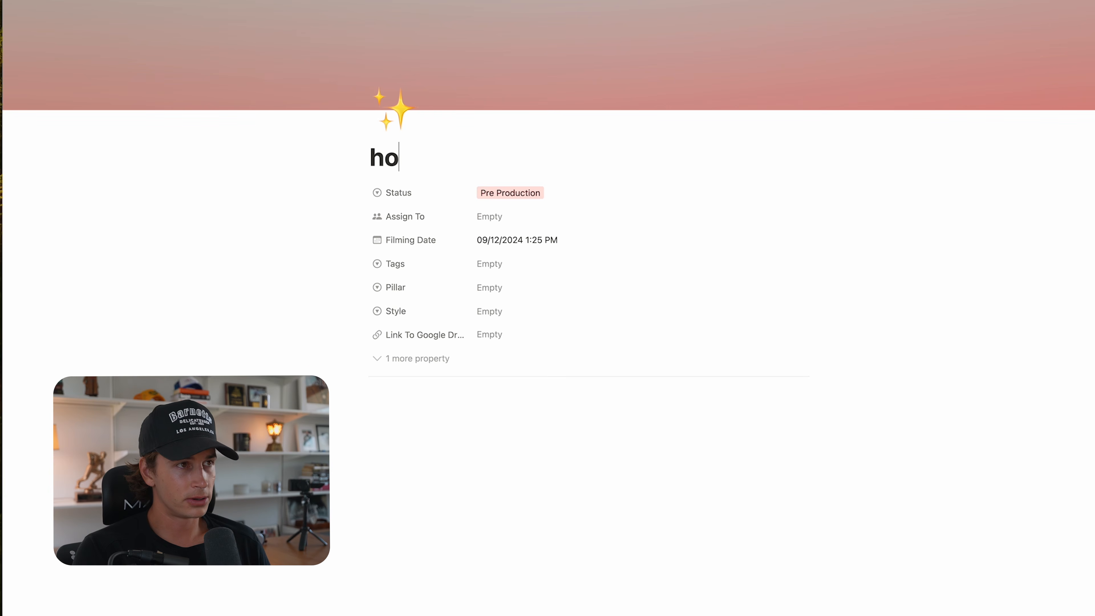
key("BackSpace")
key("BackSpace")
key("BackSpace")
type("How to m")
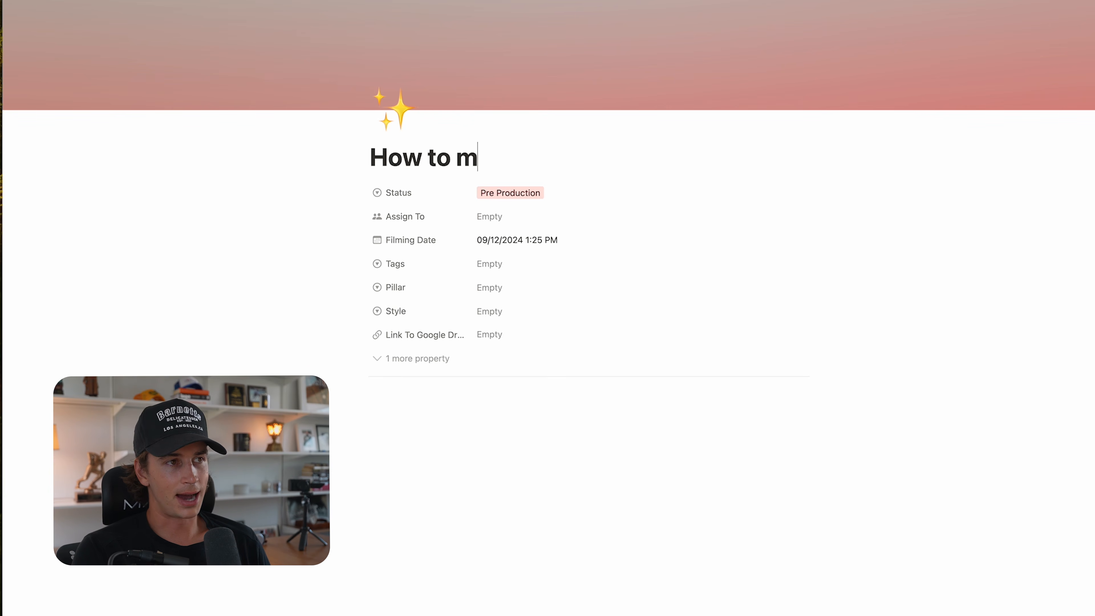
type("aximize ")
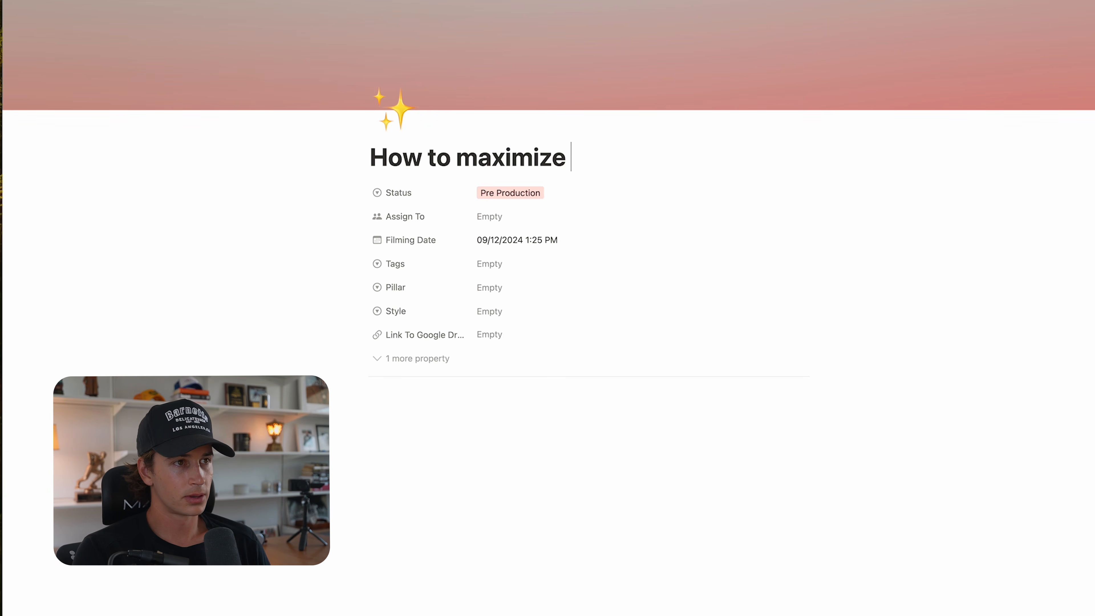
type("business ")
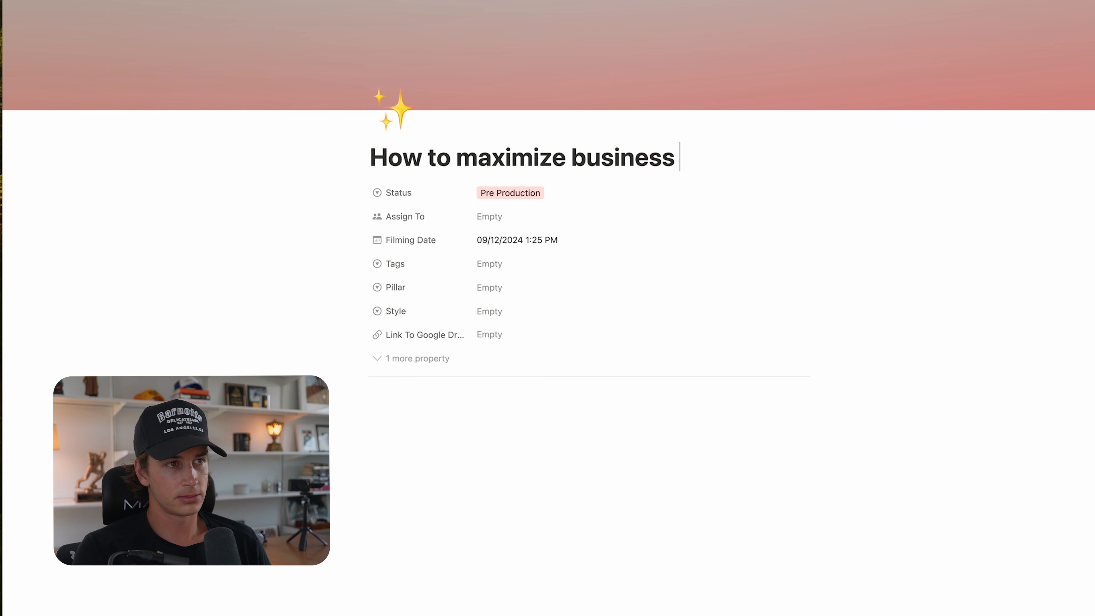
type("at a event")
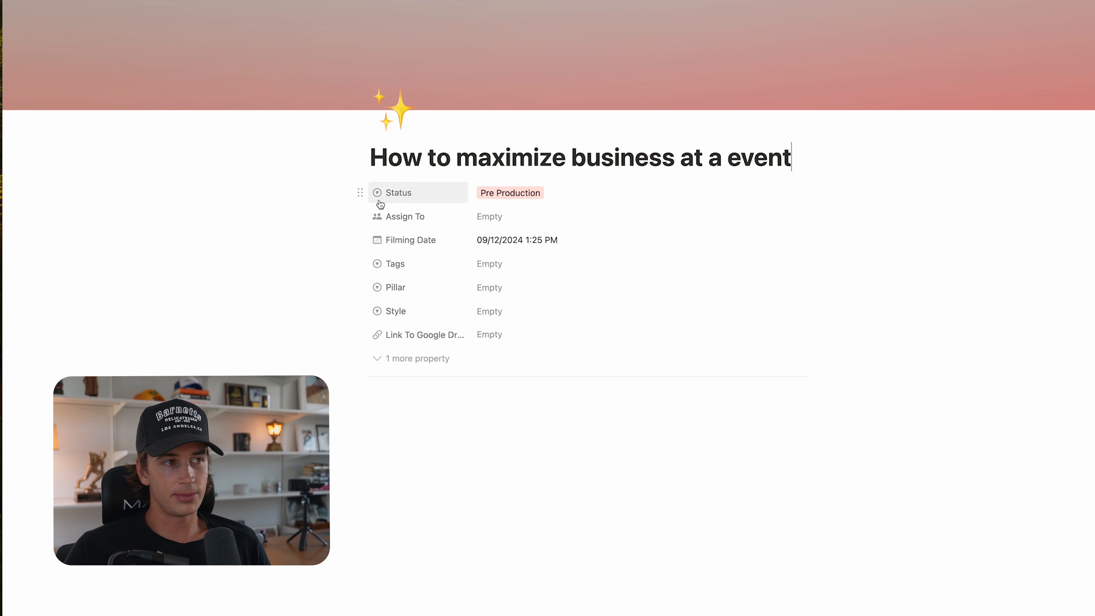
- Open the Status options of the new entry
left_click(545, 199)
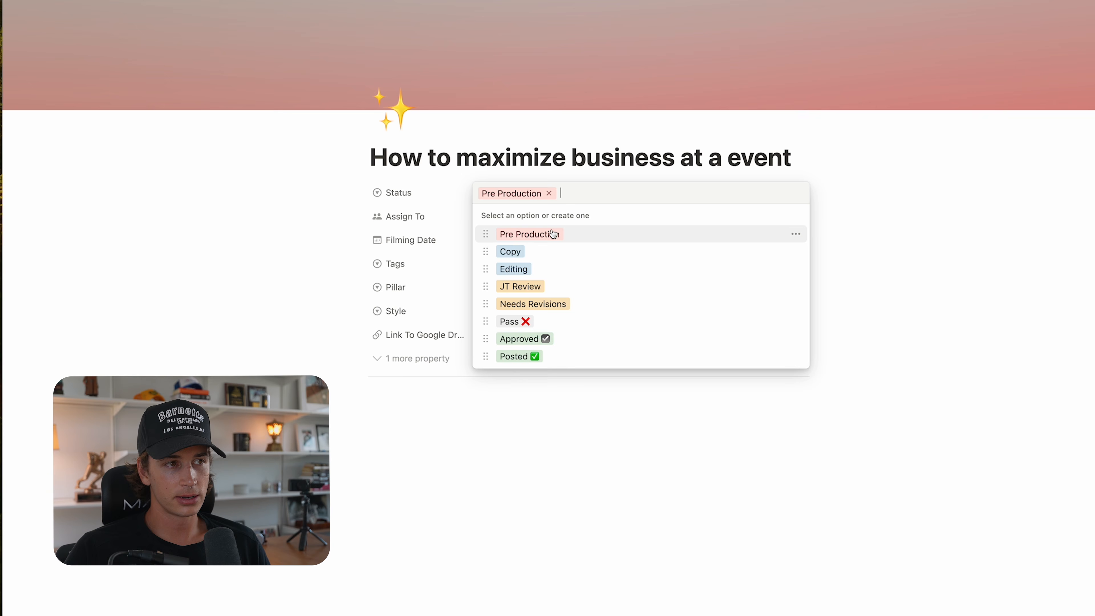